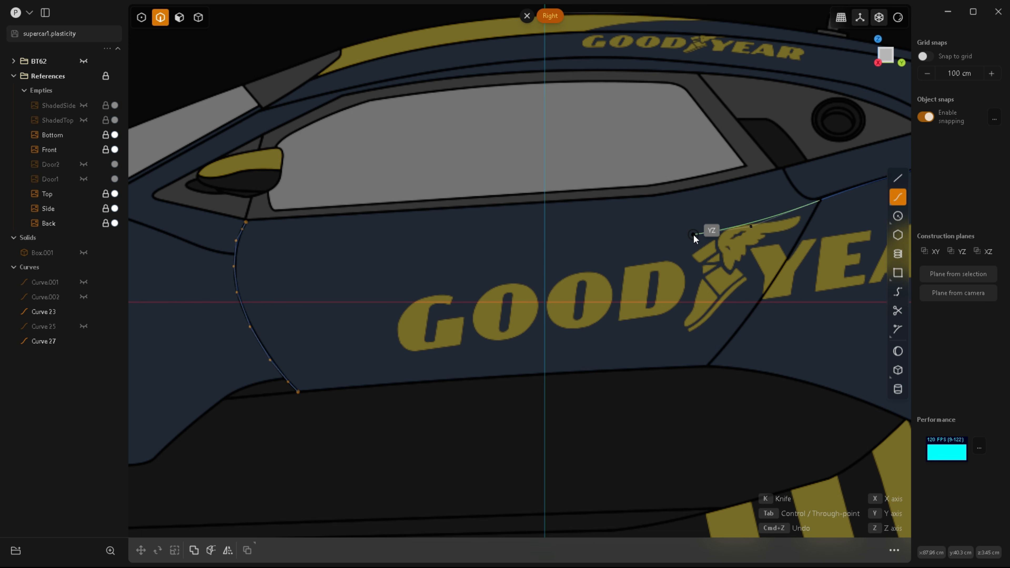
Step: Draw a control-point curve along the door's shoulder, from the rear door junction forward to the front door-seam curve
left_click(693, 234)
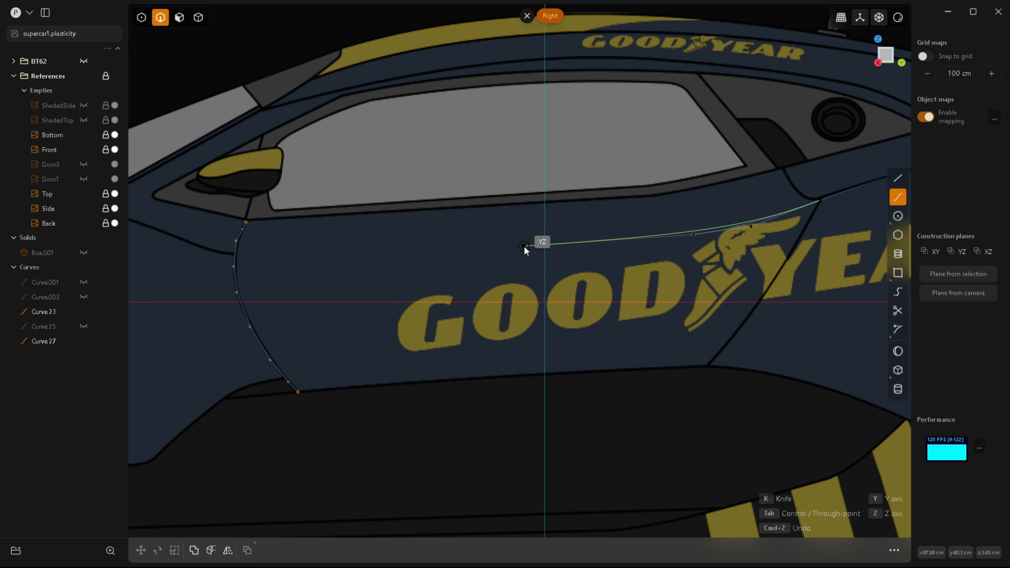
left_click(522, 241)
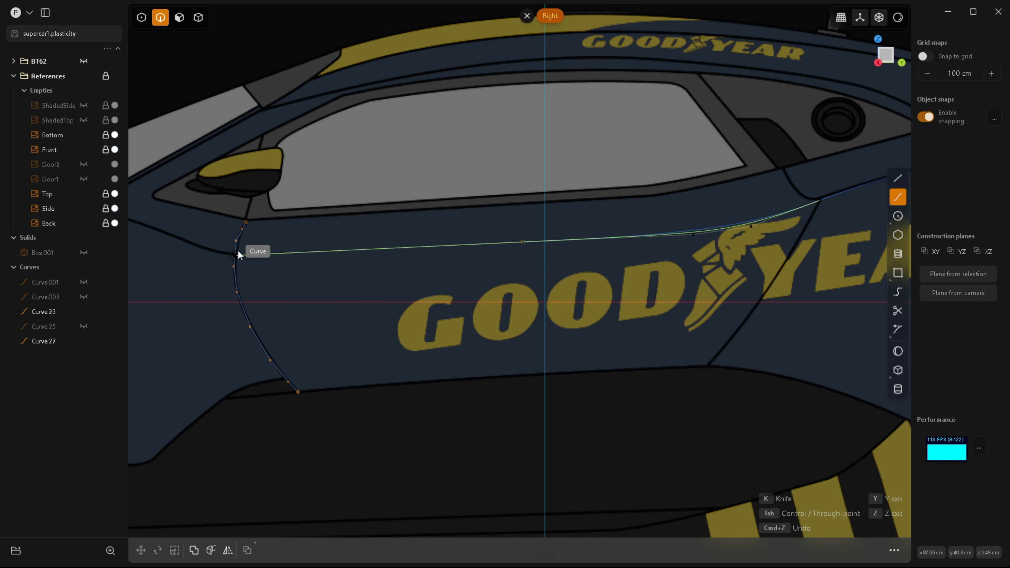
scroll(279, 254, "up", 5)
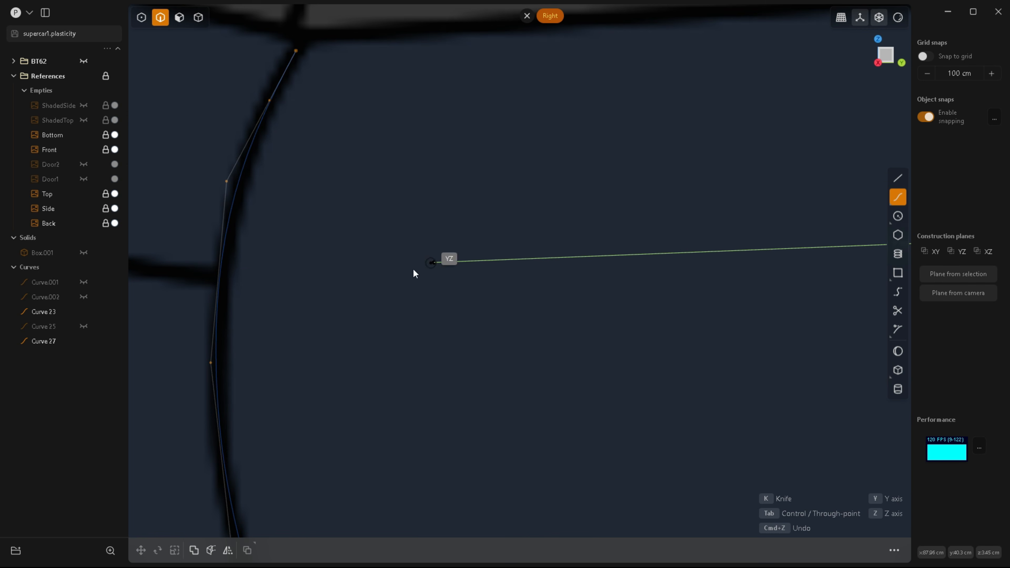
left_click(221, 274)
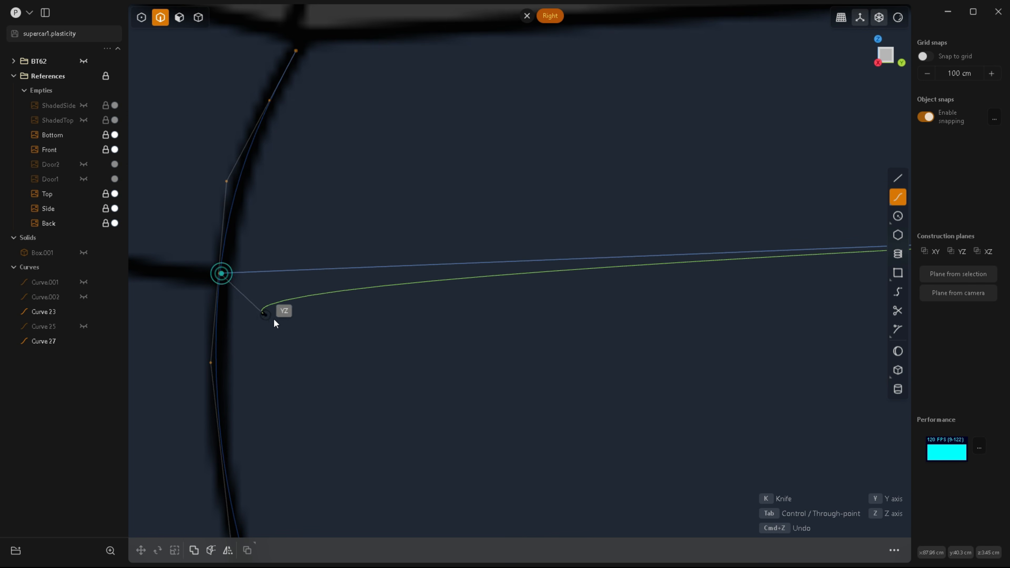
key("Return")
scroll(308, 383, "down", 5)
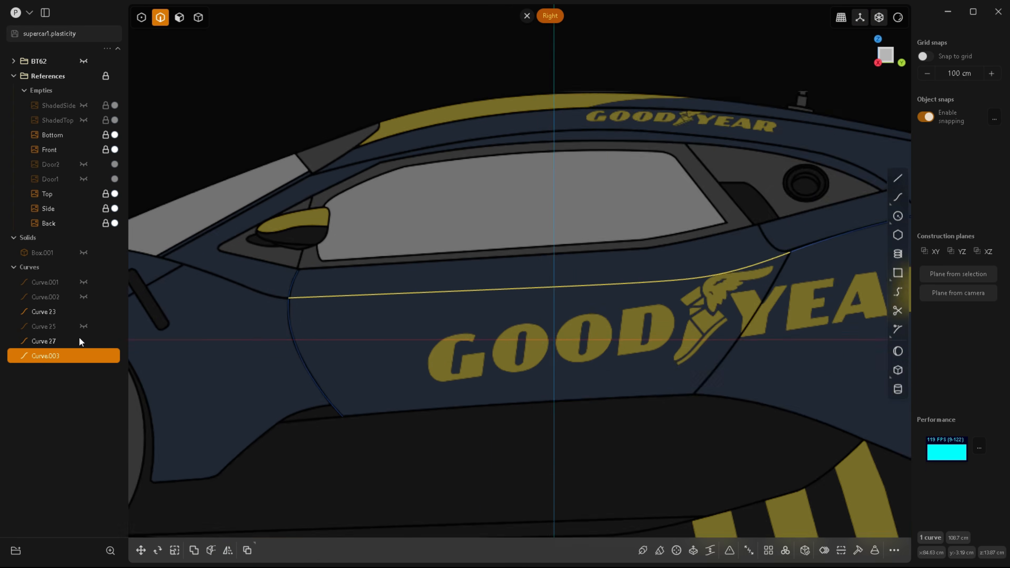
scroll(671, 287, "up", 3)
scroll(638, 289, "down", 5)
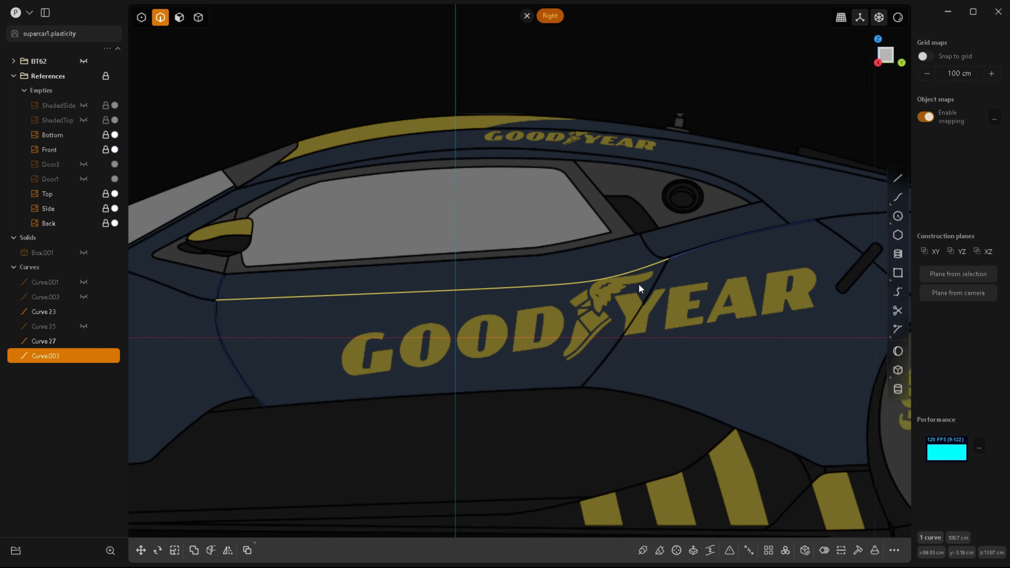
Step: Move the front end vertex of the shoulder curve along X until it sits on the front door-seam curve
middle_click_drag(359, 338, 494, 344)
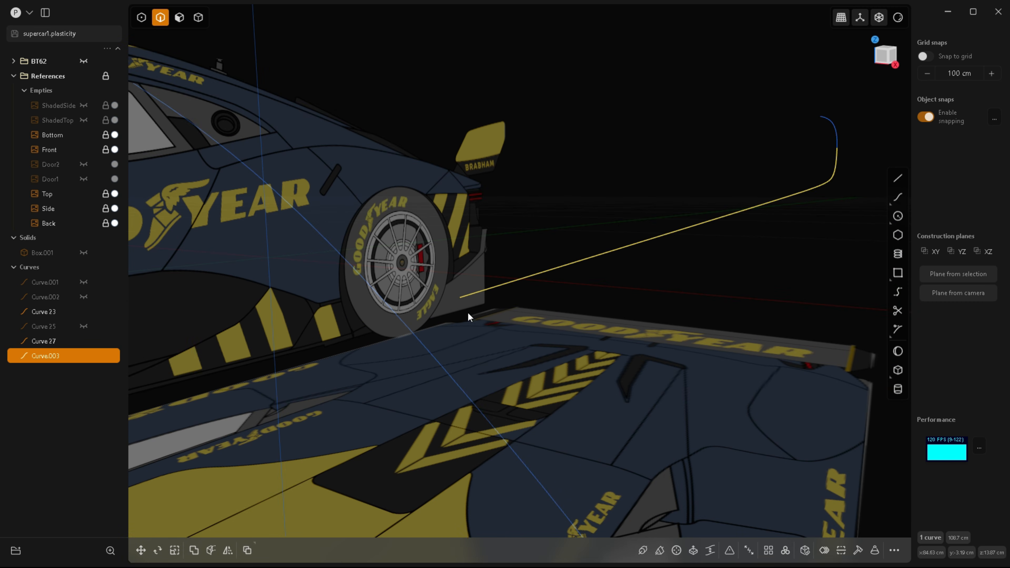
key("1")
left_click(457, 298)
key("g")
left_click_drag(490, 302, 373, 288)
middle_click_drag(394, 354, 405, 352)
left_click(513, 281)
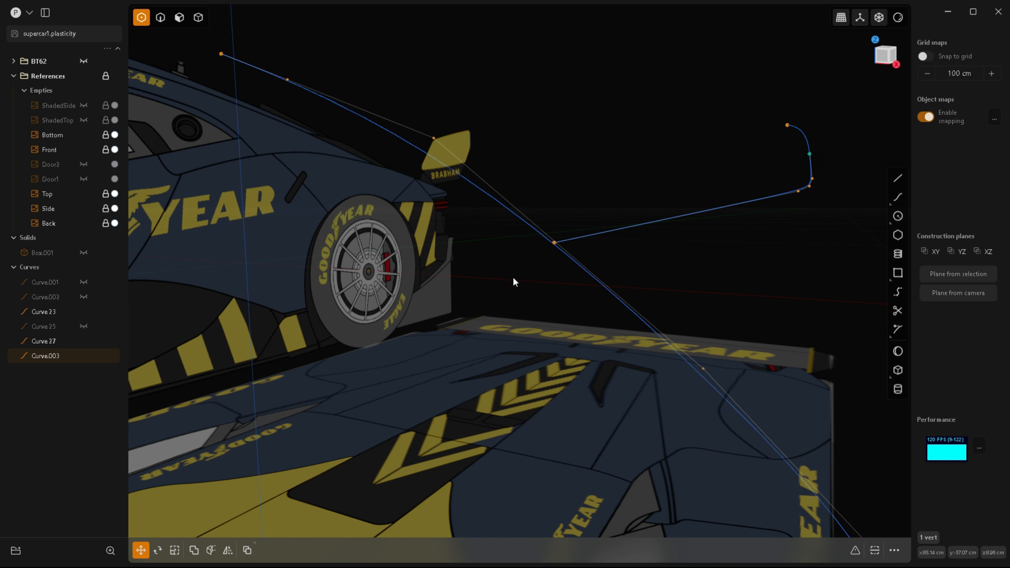
middle_click_drag(556, 258, 572, 252)
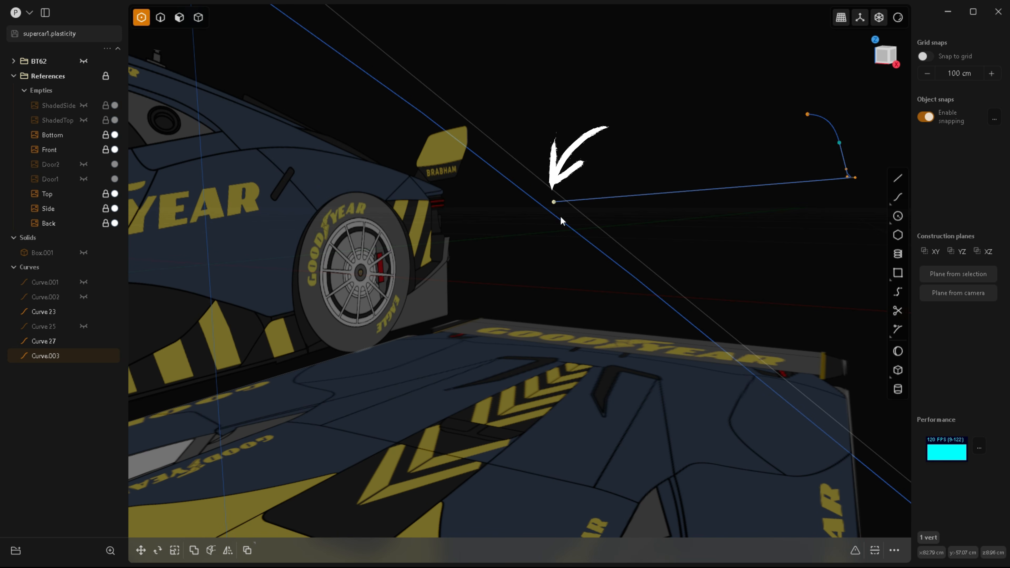
left_click_drag(555, 207, 543, 211)
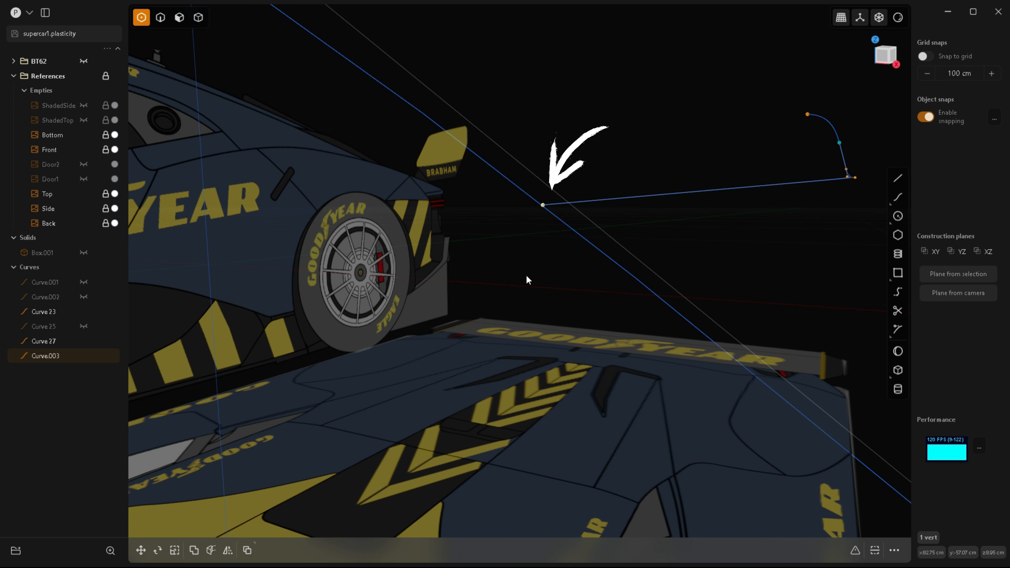
key("Escape")
Step: Examine the shoulder curve and its control points against the door lines in the right-side view
scroll(516, 276, "down", 3)
key("KP_3")
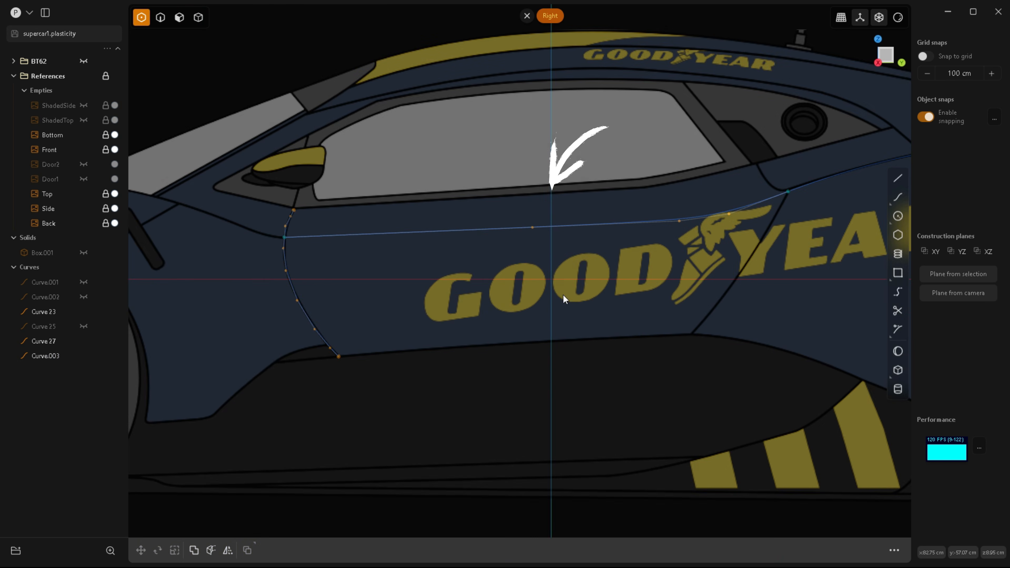
scroll(284, 235, "up", 5)
scroll(406, 255, "down", 7)
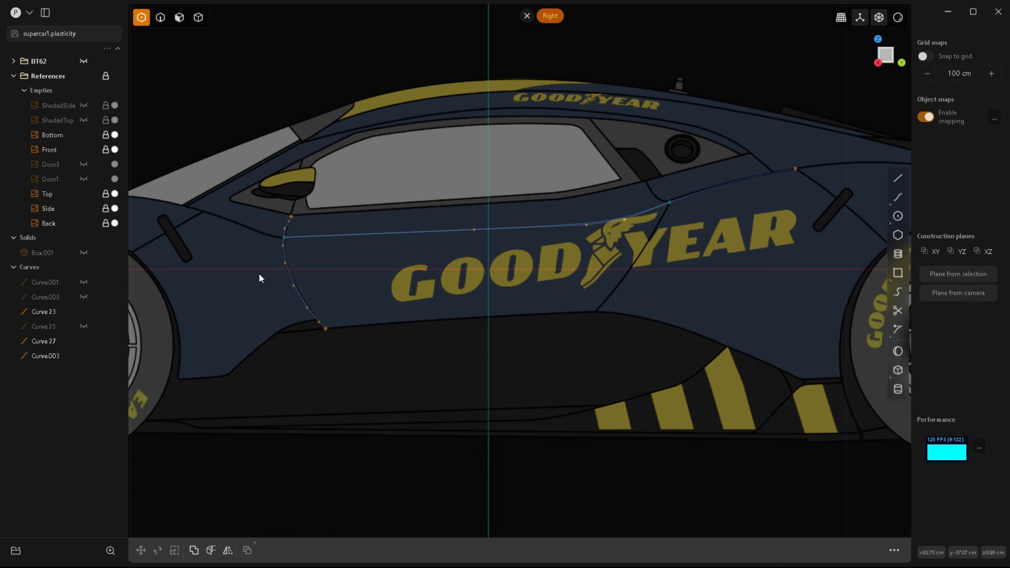
scroll(541, 246, "up", 4)
scroll(608, 258, "down", 2)
scroll(715, 229, "up", 3)
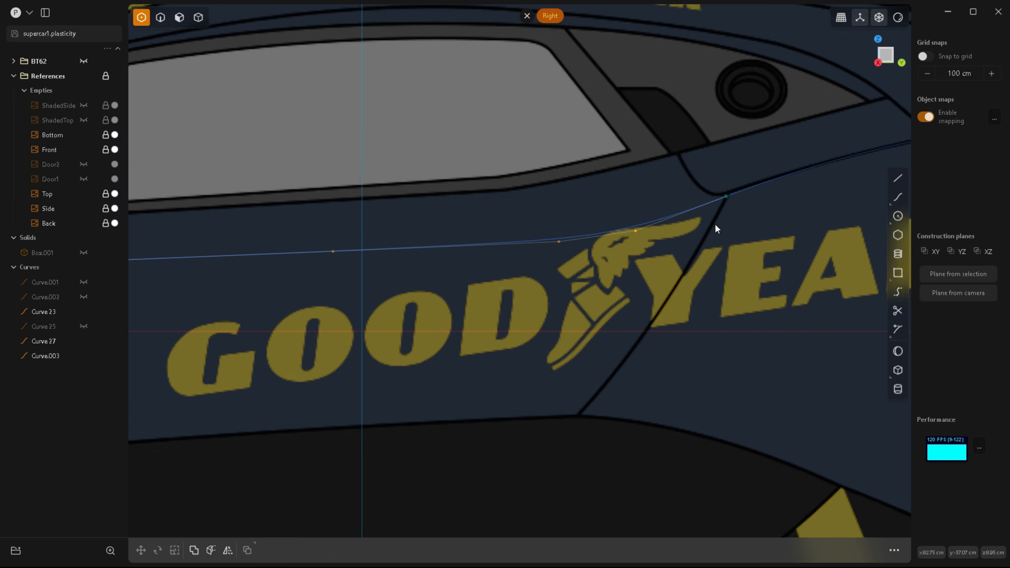
scroll(666, 237, "up", 1)
scroll(617, 269, "down", 3)
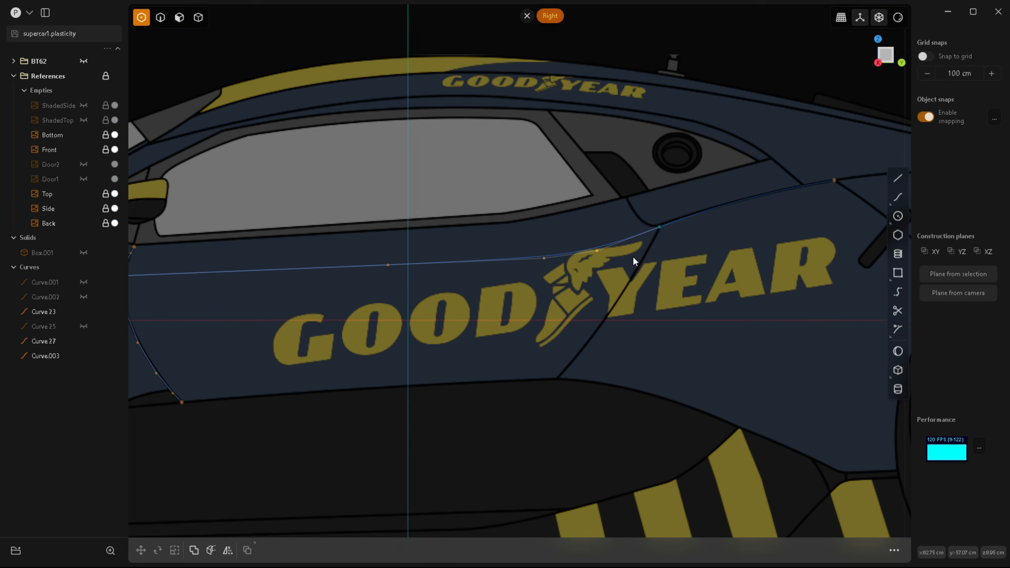
scroll(596, 274, "down", 2)
scroll(576, 294, "up", 2)
scroll(574, 309, "up", 1)
key("2")
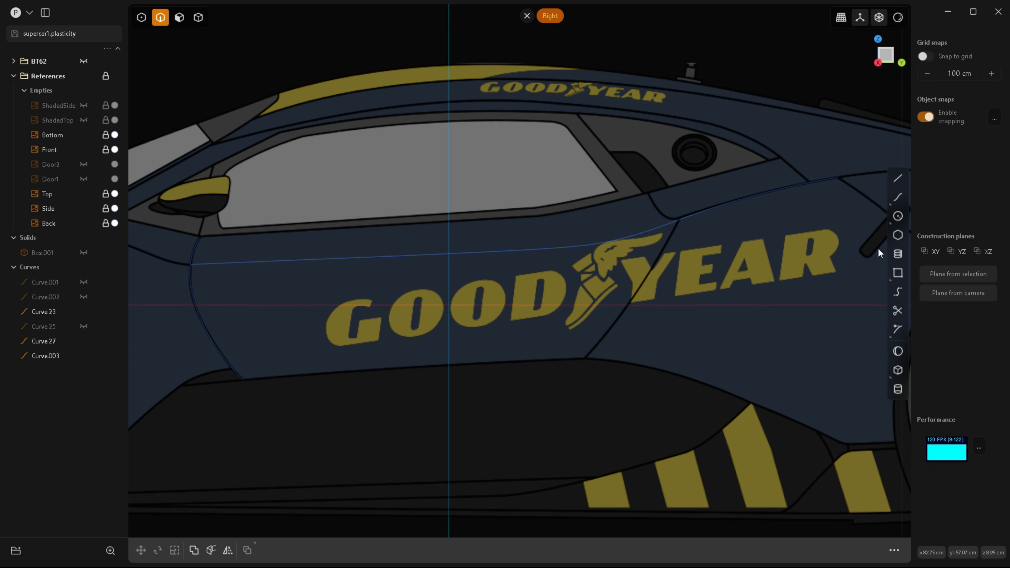
Step: Examine how the door curves line up with the top reference image near the rear door edge and mirror
left_click(898, 197)
key("Escape")
key("KP_7")
scroll(652, 209, "up", 4)
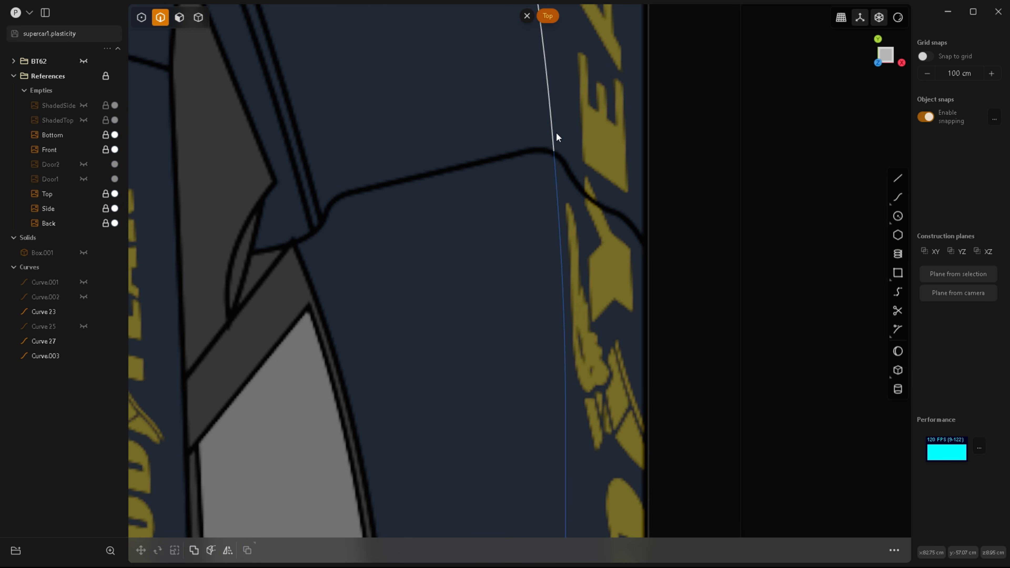
scroll(555, 413, "down", 5)
scroll(574, 383, "up", 2)
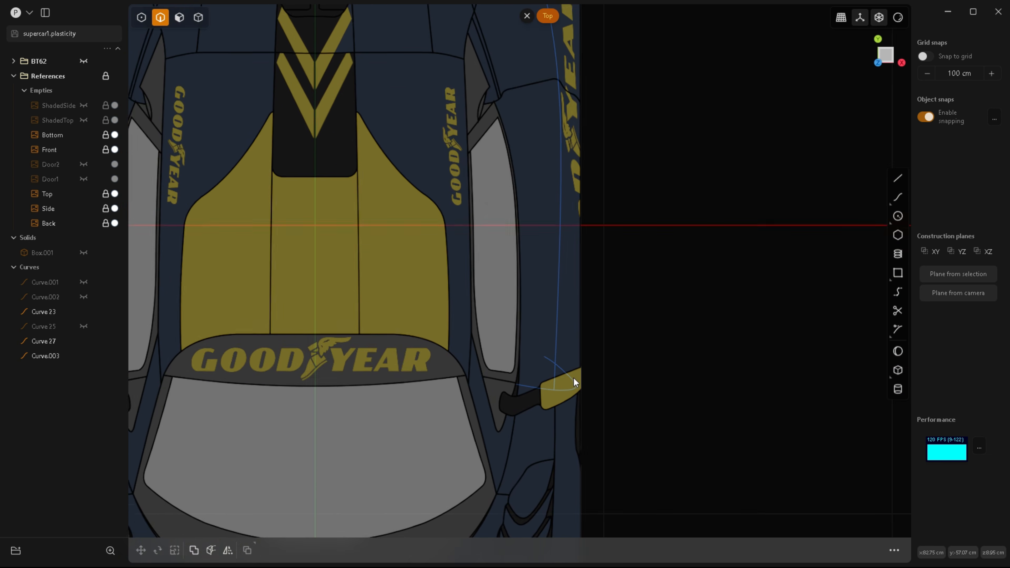
scroll(574, 382, "down", 1)
key("KP_3")
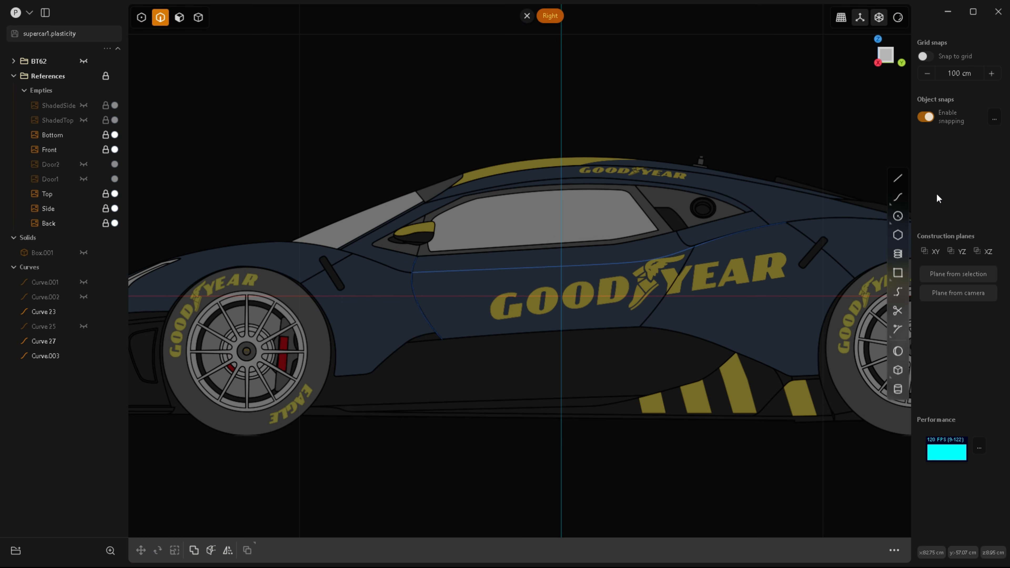
left_click(898, 196)
scroll(473, 251, "up", 4)
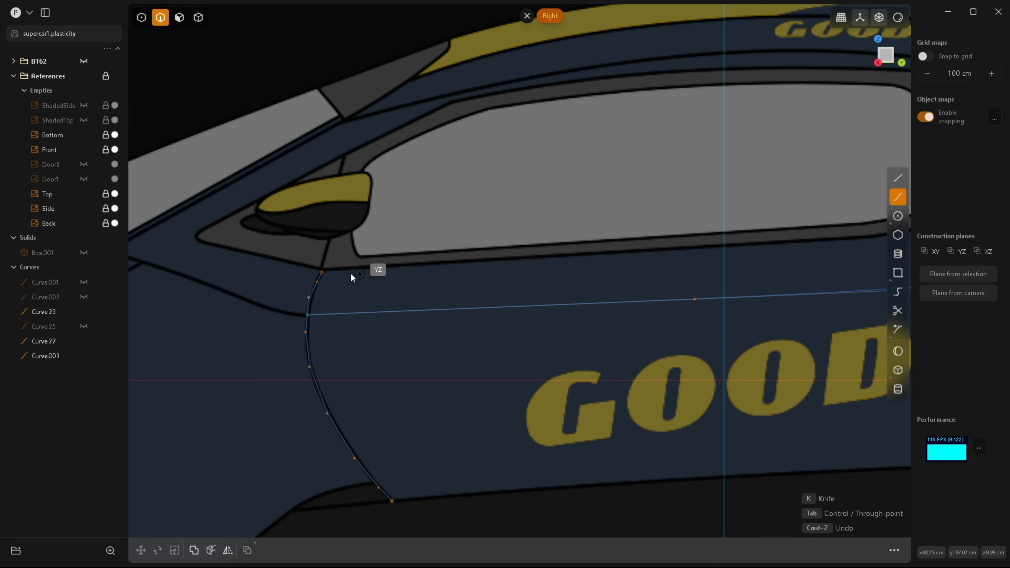
left_click(322, 272)
scroll(387, 272, "down", 2)
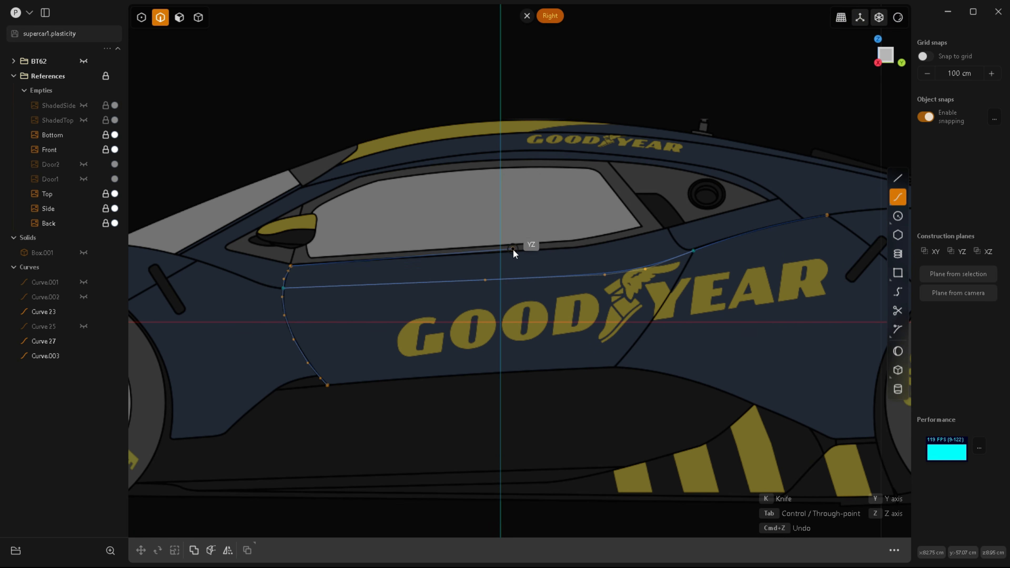
key("Escape")
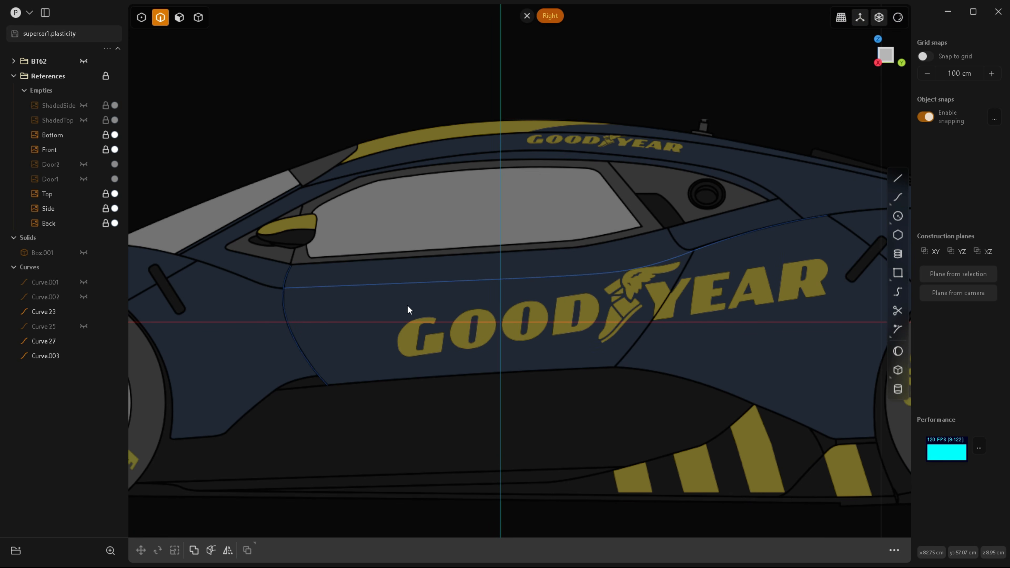
Step: Move the upper end vertex of the front door-seam curve about 0.5 cm inward along X to match the top reference
key("7")
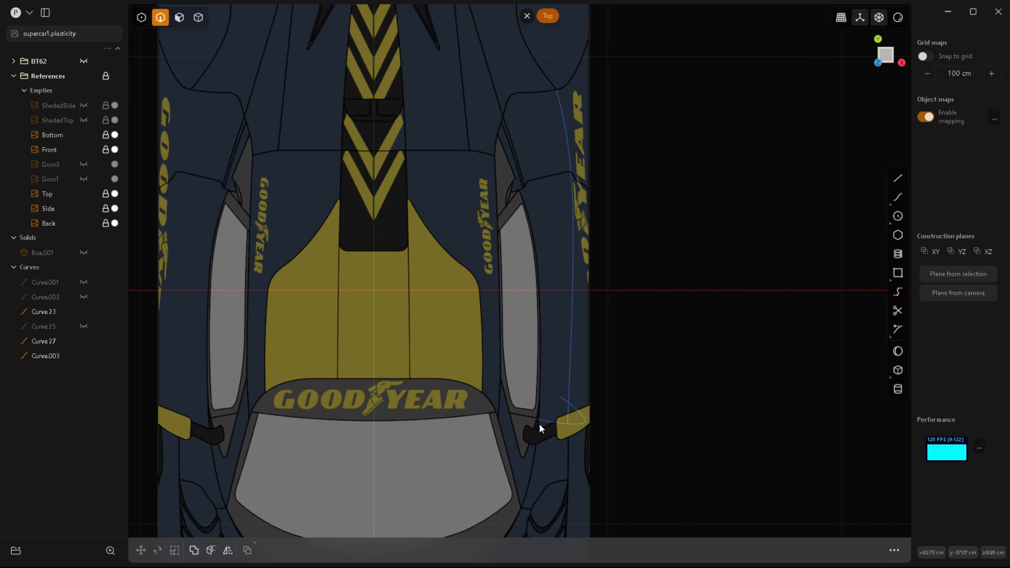
scroll(549, 423, "up", 6)
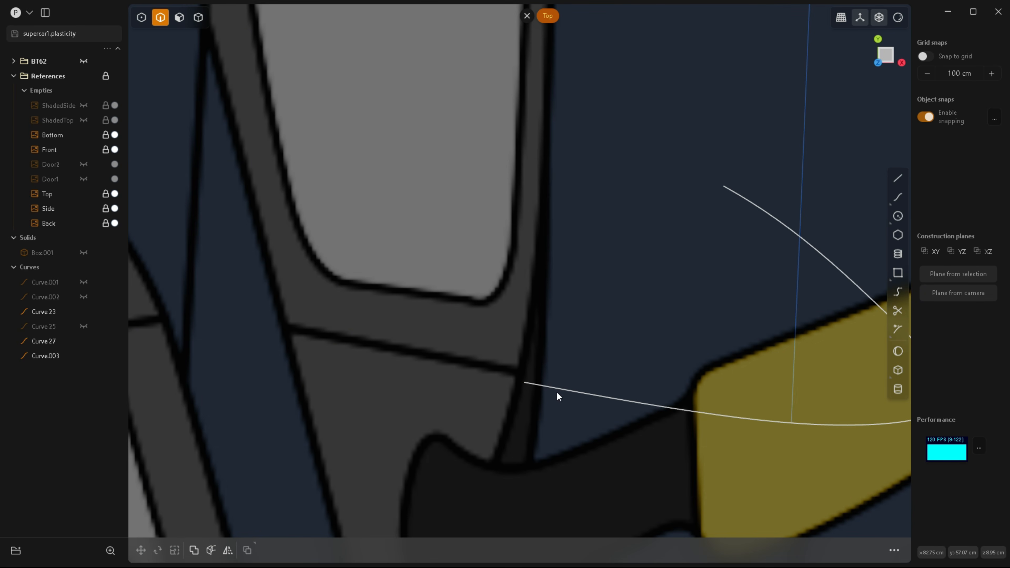
key("1")
left_click(525, 382)
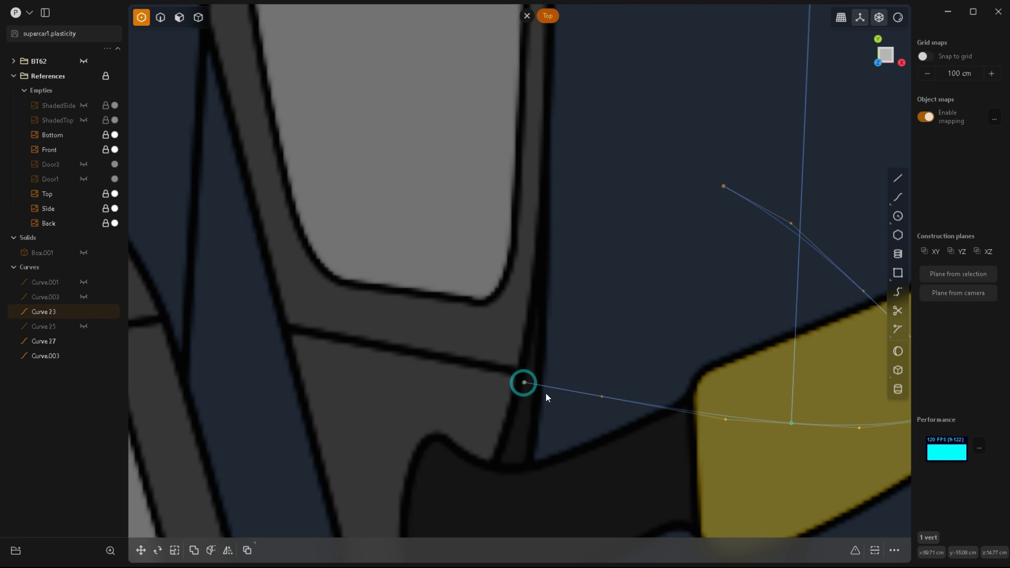
key("g")
left_click_drag(560, 383, 546, 368)
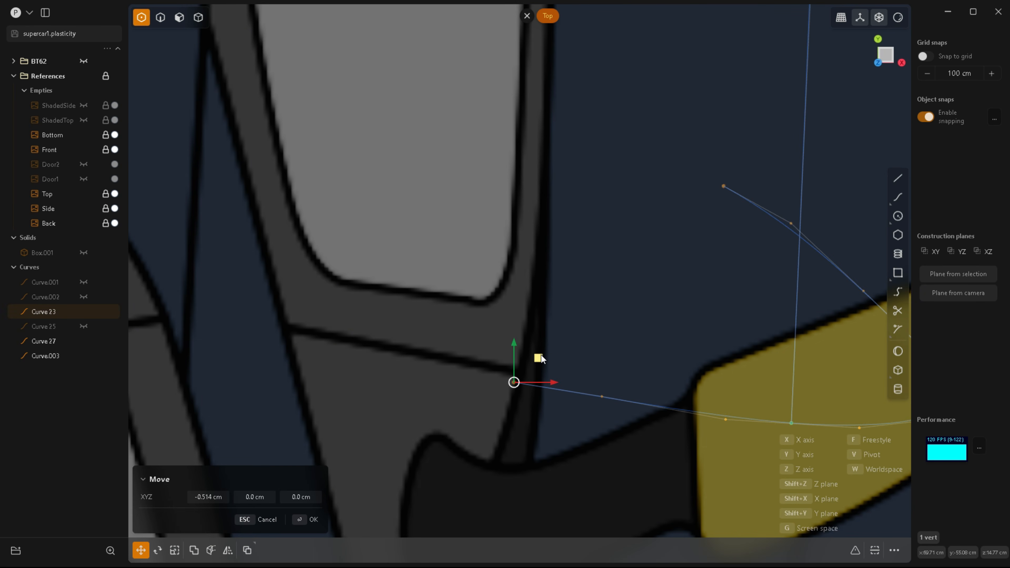
Step: Raise the front door-seam curve's upper end vertex to the window-sill corner in the side reference and check it from the front
key("KP_1")
key("KP_3")
scroll(441, 183, "up", 2)
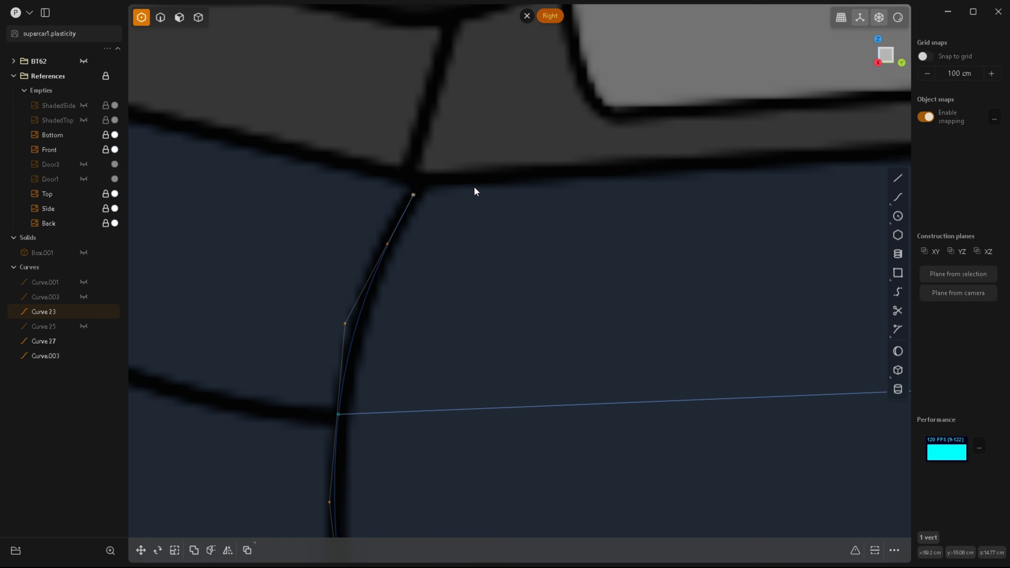
key("g")
left_click_drag(418, 171, 418, 157)
key("KP_1")
scroll(437, 301, "down", 4)
scroll(605, 284, "up", 1)
key("Return")
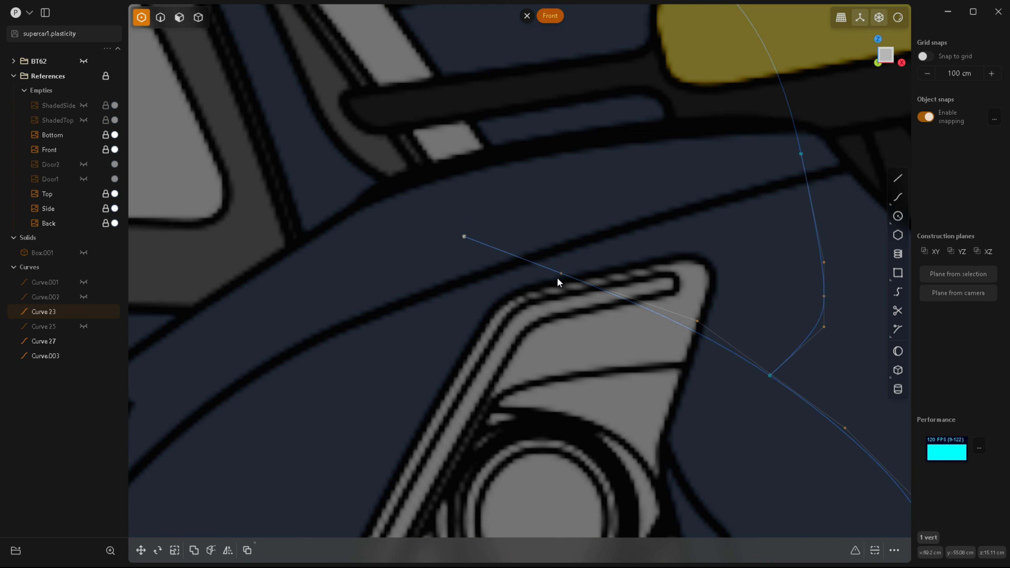
key("g")
left_click_drag(584, 242, 582, 238)
key("Return")
key("2")
scroll(523, 278, "down", 5)
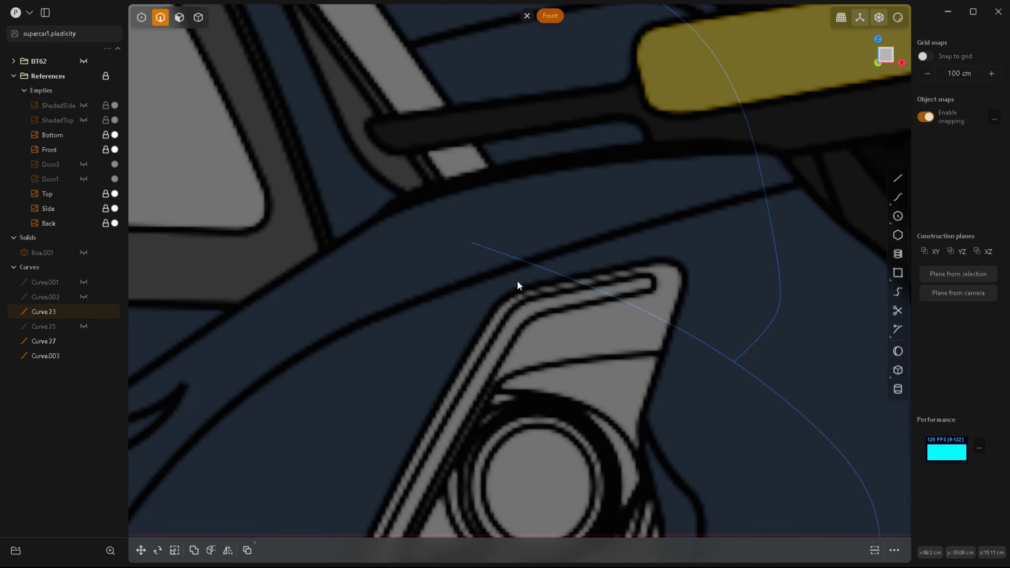
Step: Draw a control-point curve about 151 cm long from the door-seam curve's upper end, following the window sill and continuing rearward past the door
key("KP_7")
key("KP_3")
scroll(525, 344, "down", 4)
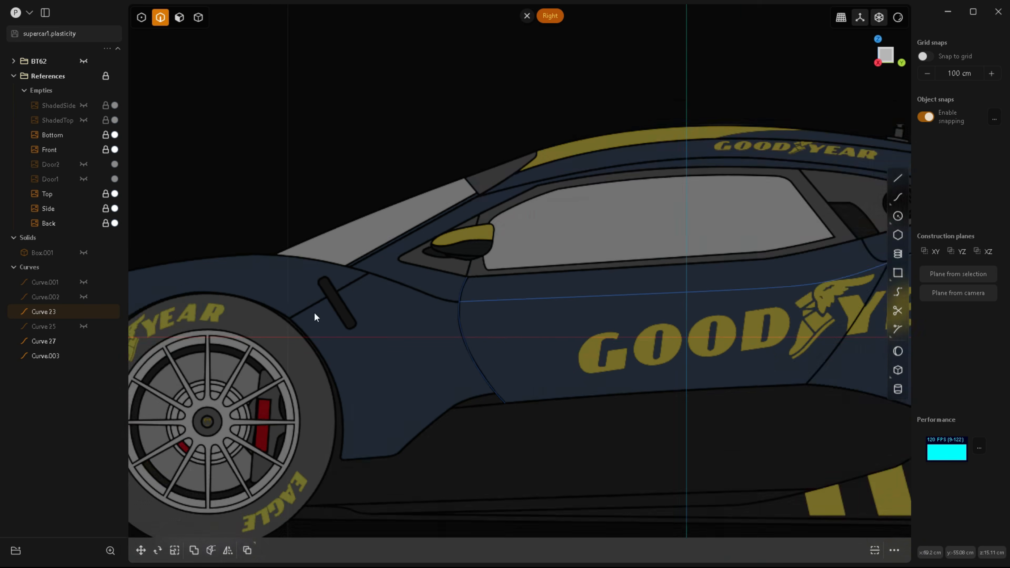
middle_click_drag(313, 316, 151, 309, "shift")
scroll(623, 271, "up", 1)
left_click(899, 197)
scroll(323, 300, "up", 3)
left_click(181, 275)
scroll(322, 269, "down", 3)
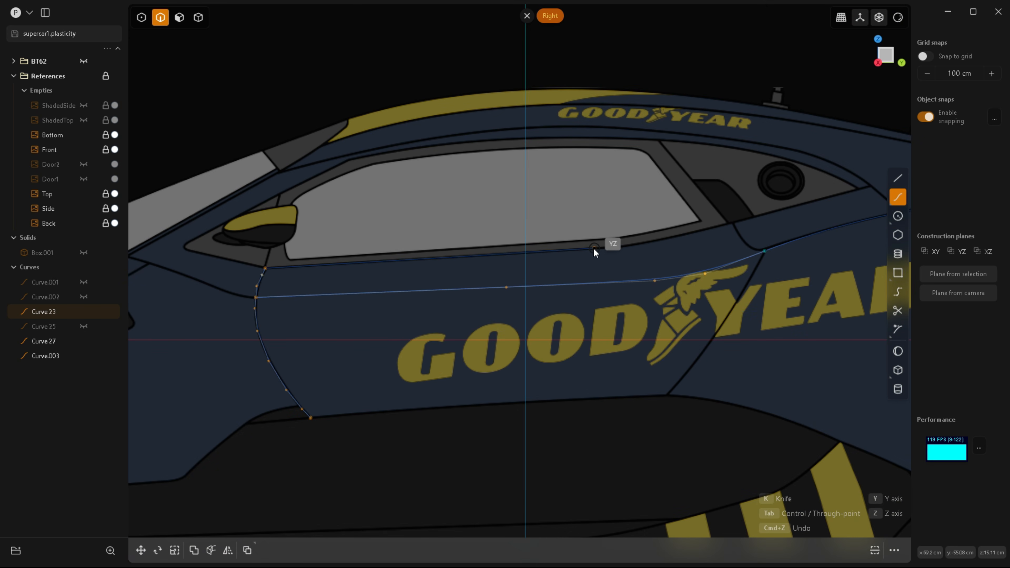
left_click(446, 258)
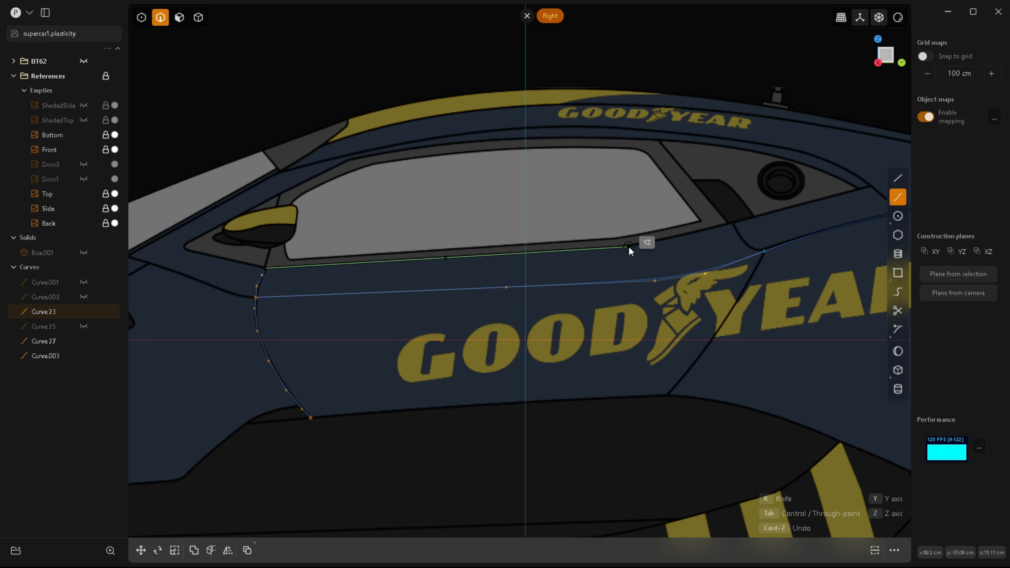
left_click(629, 248)
scroll(733, 268, "down", 3)
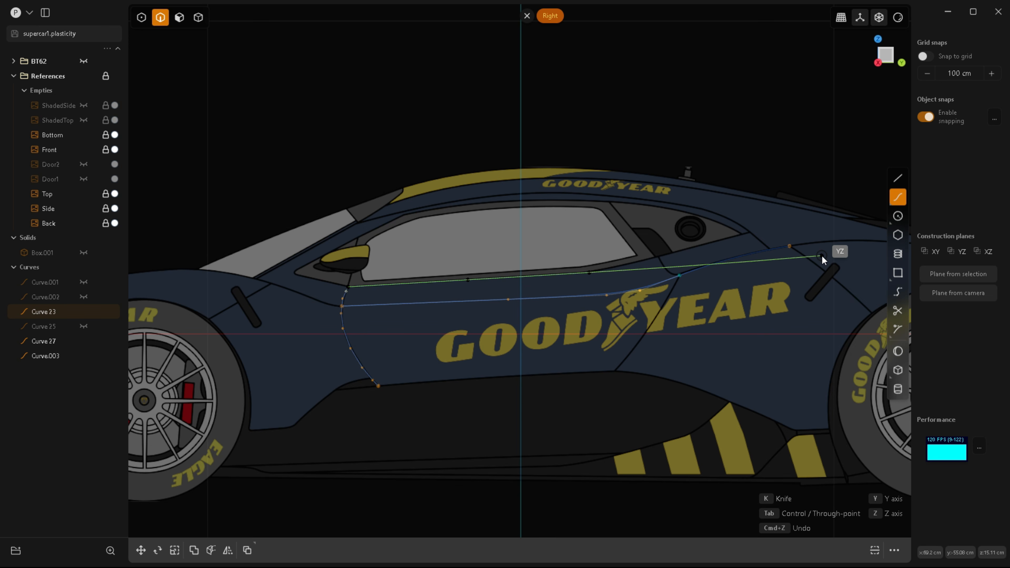
left_click(821, 256)
right_click(821, 256)
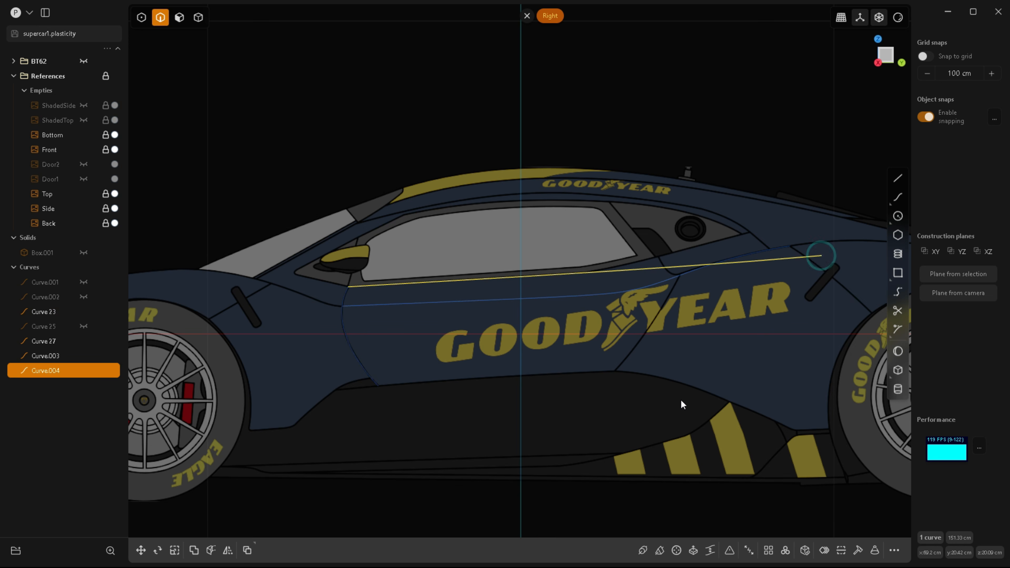
Step: Move the shared front corner vertex of the window-sill and door-seam curves about 0.9 cm outward along X to match the top and front references
scroll(672, 402, "down", 1)
key("KP_7")
scroll(656, 406, "down", 3)
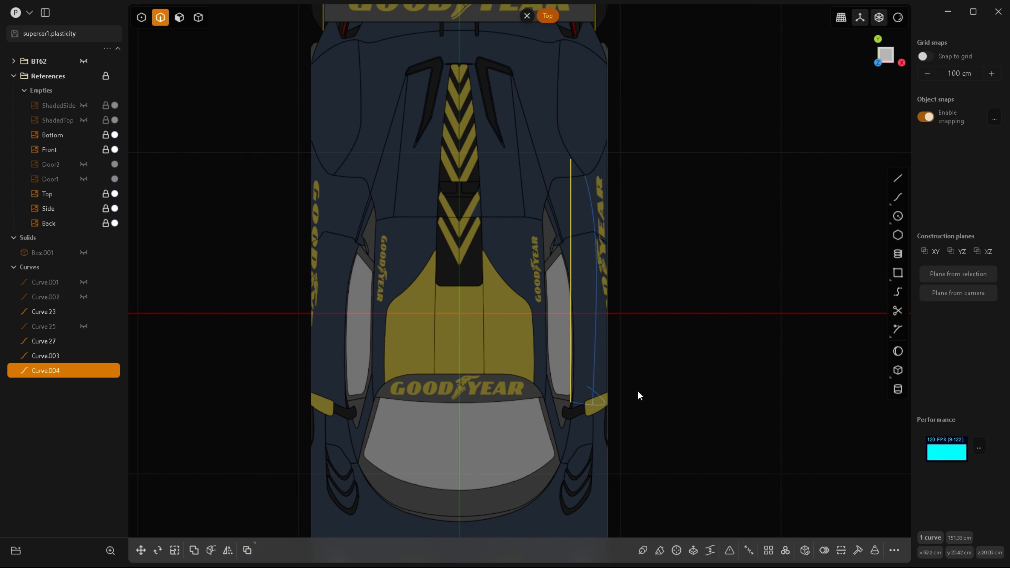
scroll(571, 397, "up", 5)
key("1")
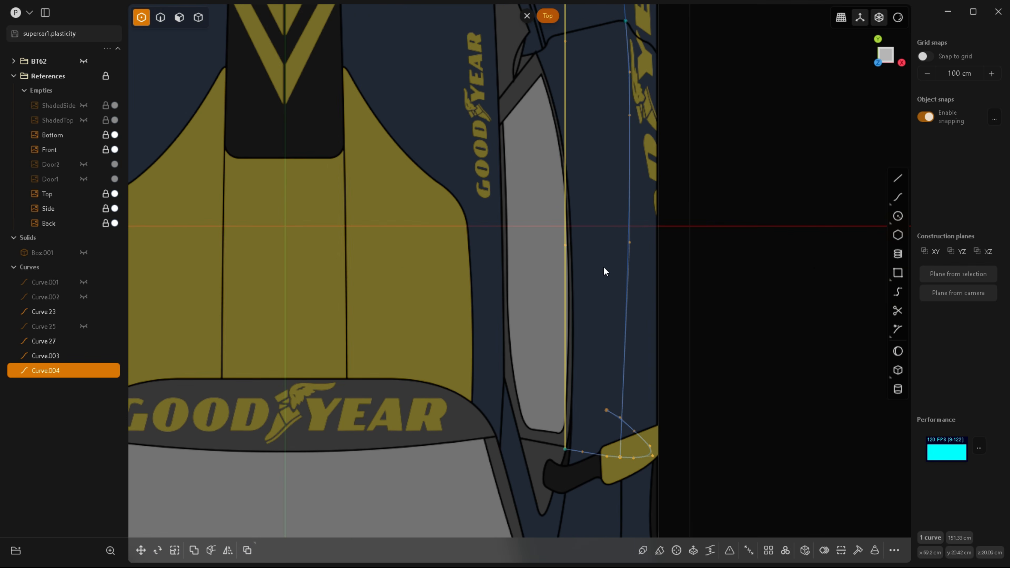
left_click(566, 244)
scroll(599, 342, "down", 3)
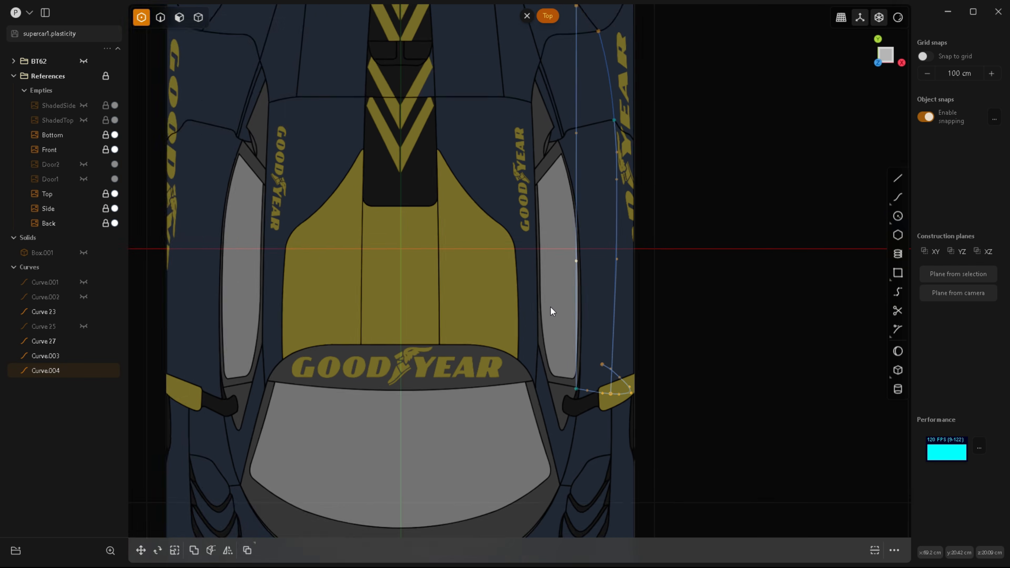
scroll(583, 418, "up", 4)
scroll(600, 425, "up", 5)
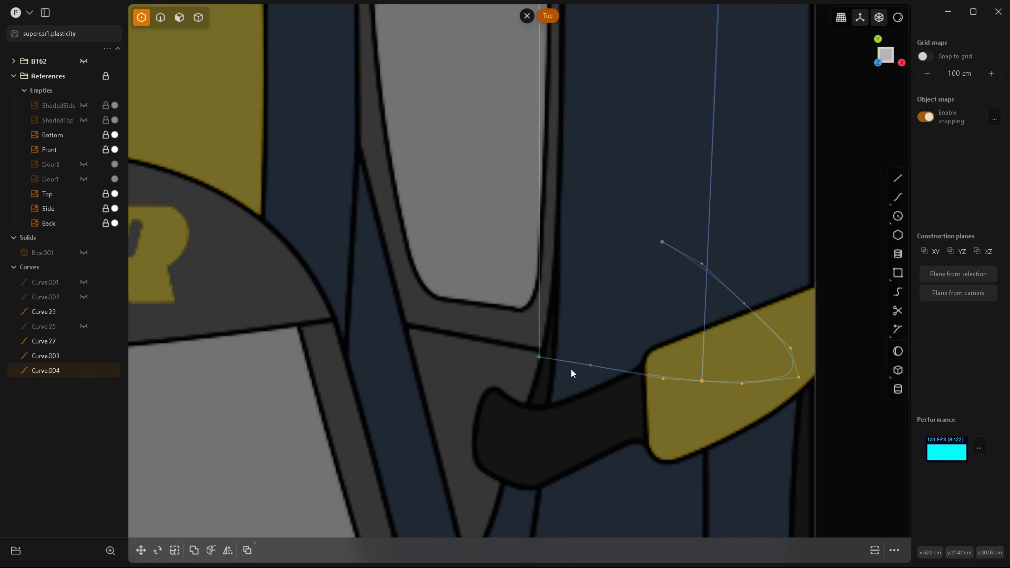
left_click_drag(527, 343, 549, 369)
key("KP_3")
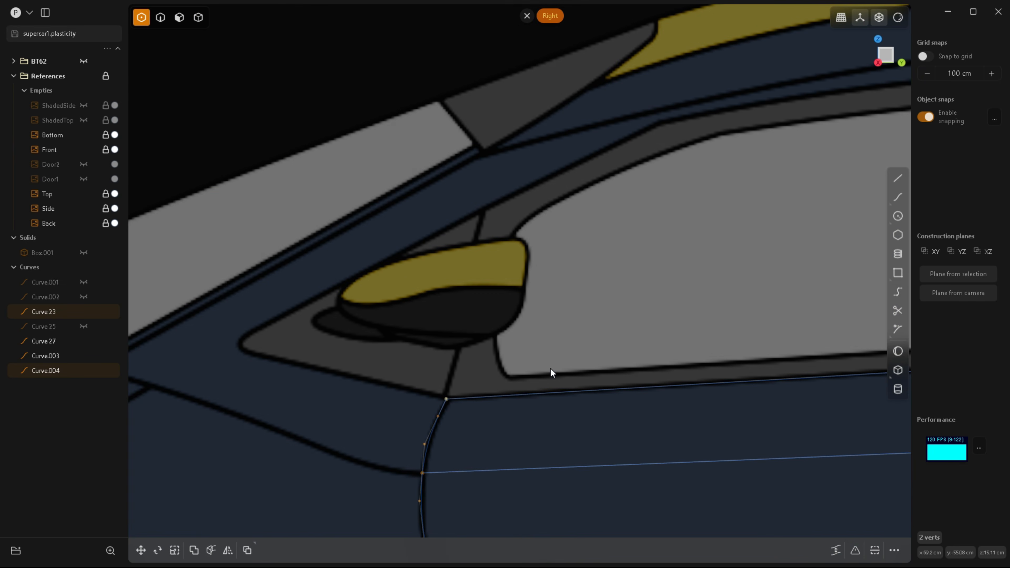
key("KP_7")
key("g")
left_click_drag(566, 355, 578, 356)
key("KP_1")
scroll(592, 378, "down", 4)
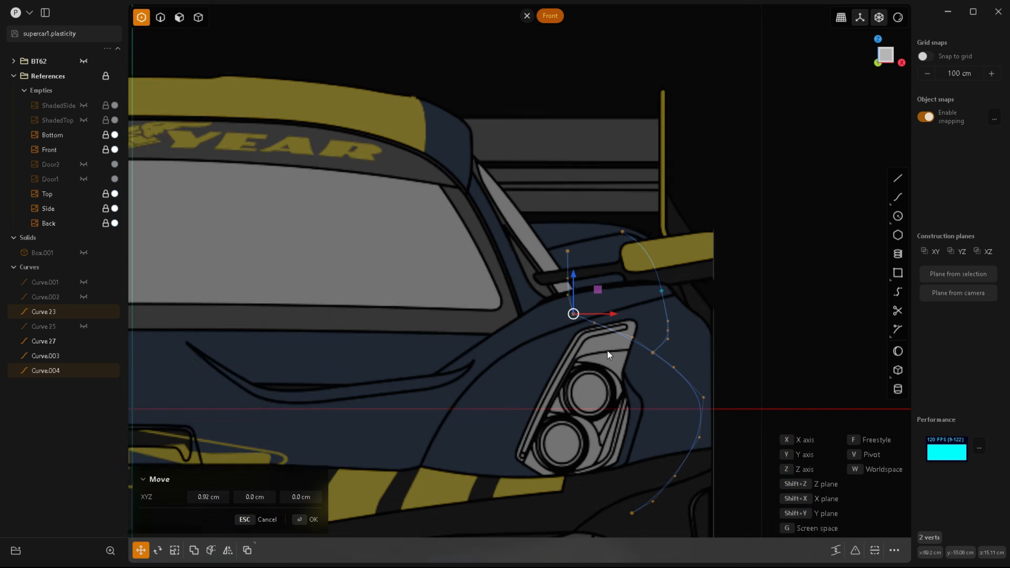
scroll(608, 350, "up", 6)
left_click_drag(603, 216, 641, 206)
key("Return")
Step: Raise the door-seam curve's control vertex just below its upper end by about 0.15 cm along Z in the front view
left_click(640, 244)
key("g")
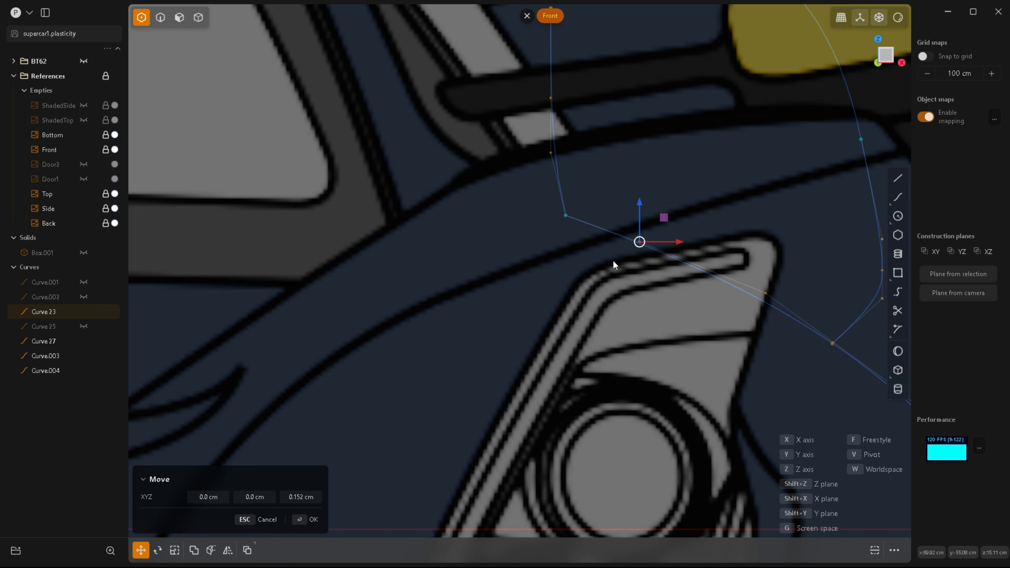
key("Return")
Step: Move the window-sill curve's front inner control vertex outward and forward in the top view so the curve bows along the window edge
key("2")
scroll(580, 372, "down", 2)
key("KP_7")
scroll(540, 389, "down", 3)
key("1")
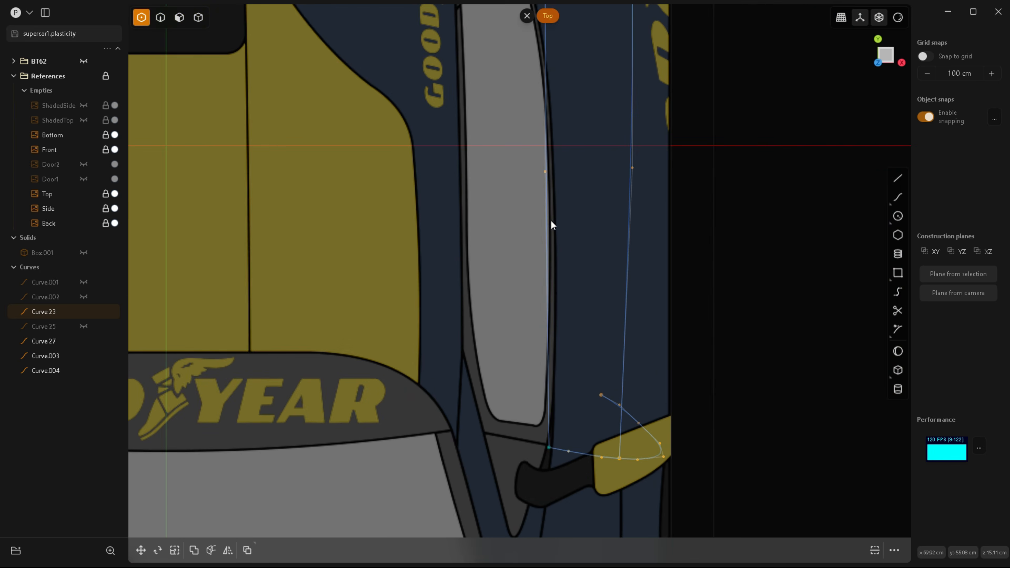
left_click(545, 172)
key("g")
left_click_drag(570, 150, 596, 272)
scroll(577, 389, "down", 3)
middle_click_drag(540, 88, 544, 160, "shift")
scroll(487, 212, "down", 3)
middle_click_drag(487, 212, 520, 286, "shift")
key("Return")
Step: Move the window-sill curve's rear end vertex about 12.7 cm inward along X in the top view
left_click(572, 143)
key("g")
left_click_drag(603, 141, 574, 143)
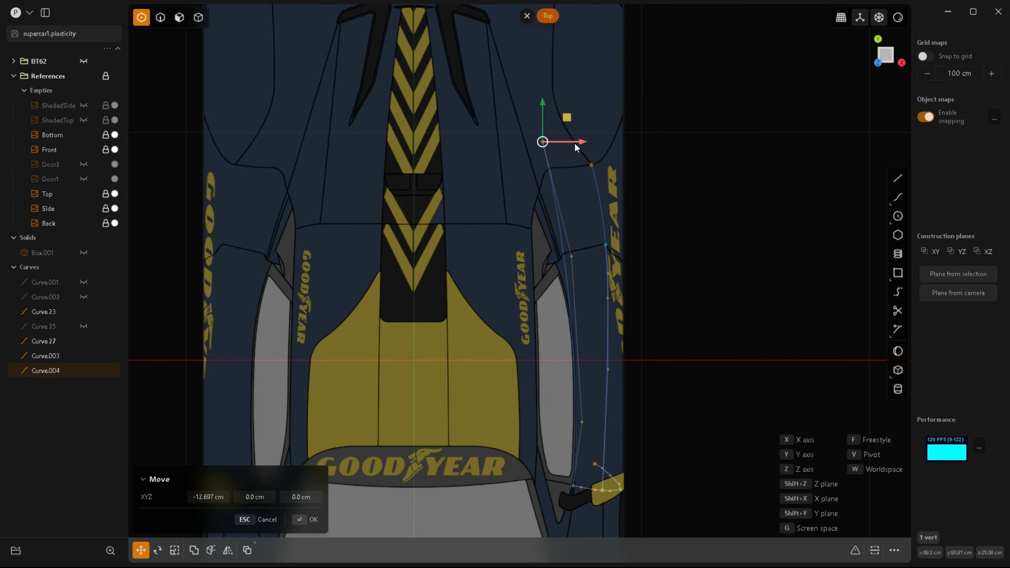
scroll(575, 321, "up", 4)
key("Return")
Step: Add a control vertex to the window-sill curve and shift its middle vertex slightly outward along X to follow the top reference
left_click(581, 362)
middle_click_drag(581, 362, 586, 287, "shift")
scroll(586, 286, "down", 4)
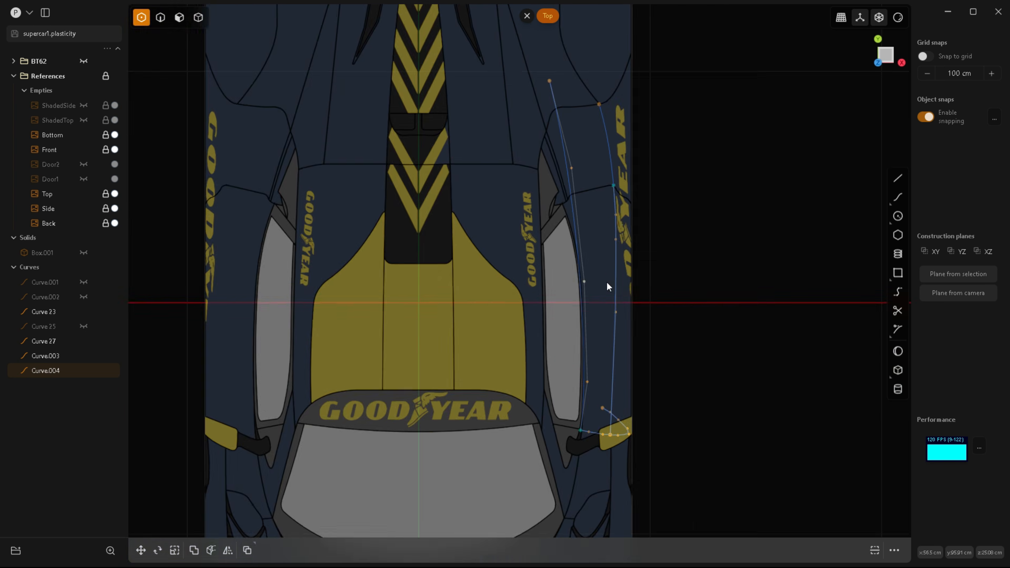
scroll(599, 289, "up", 4)
key("g")
left_click_drag(608, 278, 613, 275)
scroll(615, 277, "down", 4)
Step: Move the window-sill curve's rear inner control vertex about 0.25 cm inward along X in the top view
scroll(562, 191, "up", 4)
left_click_drag(596, 195, 594, 194)
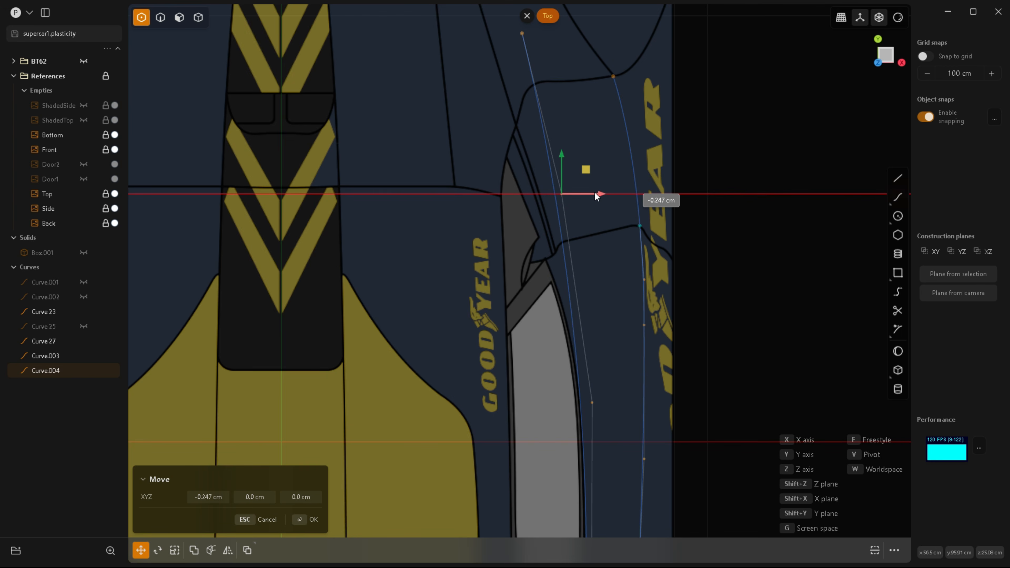
scroll(537, 319, "down", 4)
scroll(571, 178, "up", 3)
key("Return")
Step: In the side view, lower the window-sill curve's middle control vertex about 0.45 cm and its front inner vertex about 1.08 cm along Z
key("KP_3")
scroll(734, 218, "up", 3)
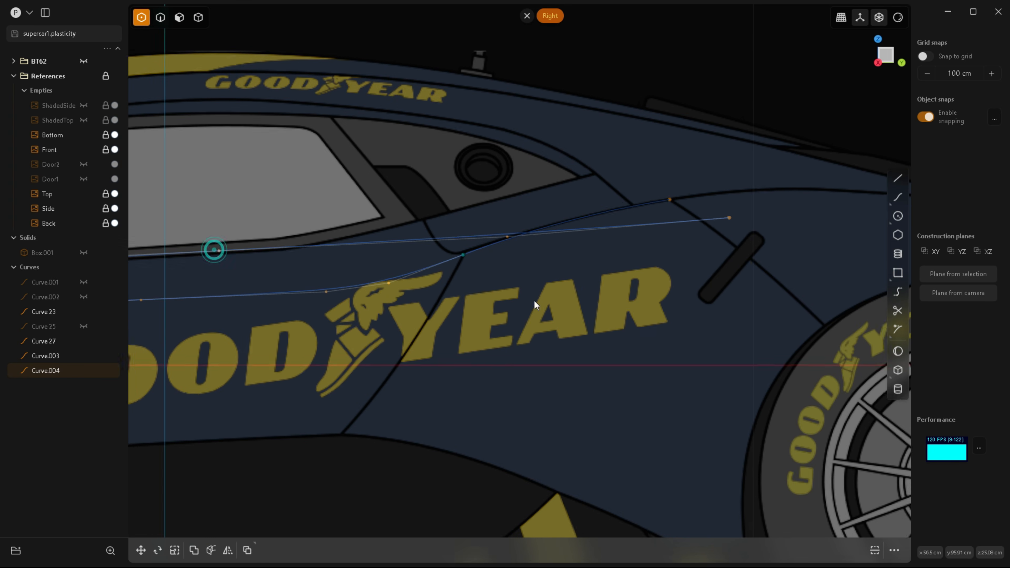
scroll(542, 305, "down", 3)
key("g")
scroll(321, 317, "up", 2)
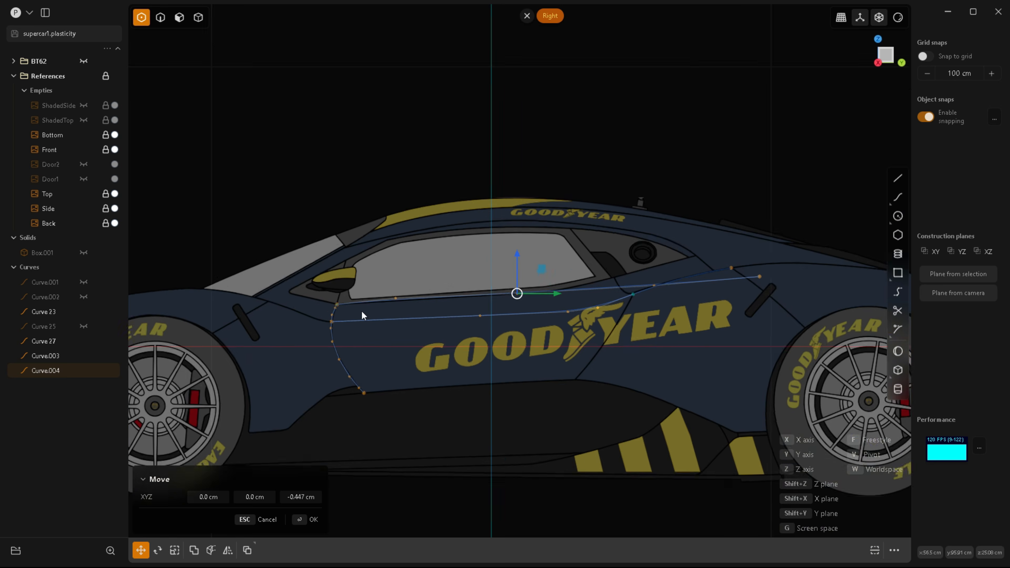
scroll(322, 317, "up", 4)
left_click_drag(481, 249, 481, 247)
scroll(191, 293, "down", 4)
scroll(667, 272, "up", 2)
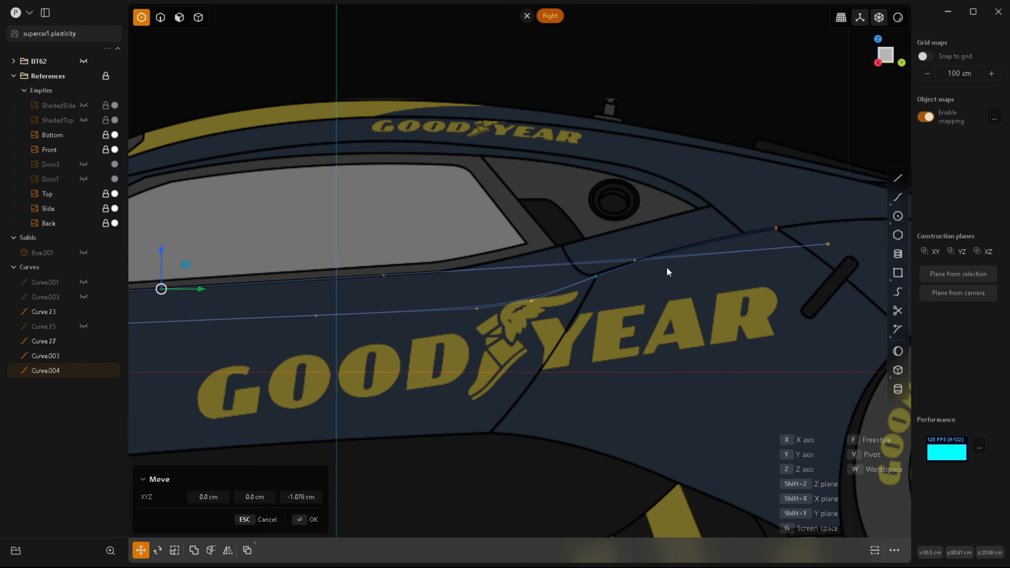
Step: Raise the window-sill curve's rear end vertex along Z to the rear body line in the side reference
left_click(635, 260)
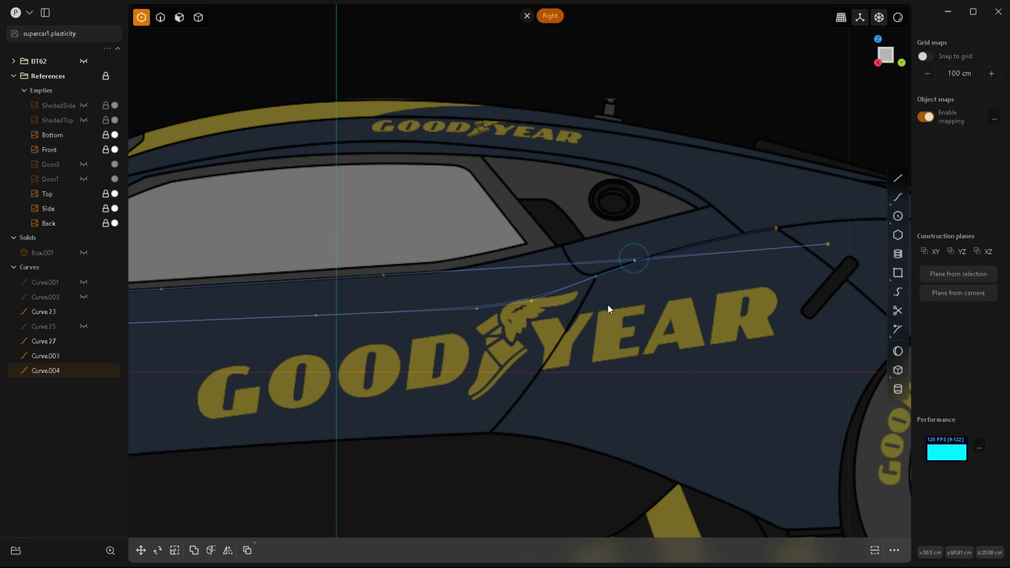
left_click(830, 242)
key("g")
left_click_drag(829, 220, 828, 202)
key("Return")
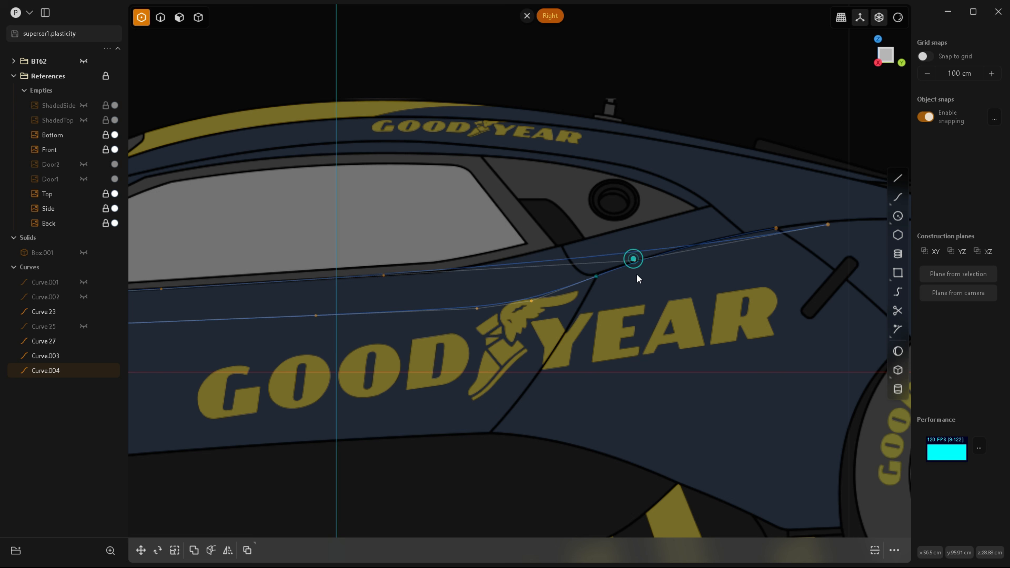
Step: Lower the window-sill curve's rear inner control vertex about 1.44 cm along Z
key("g")
left_click_drag(635, 240, 637, 249)
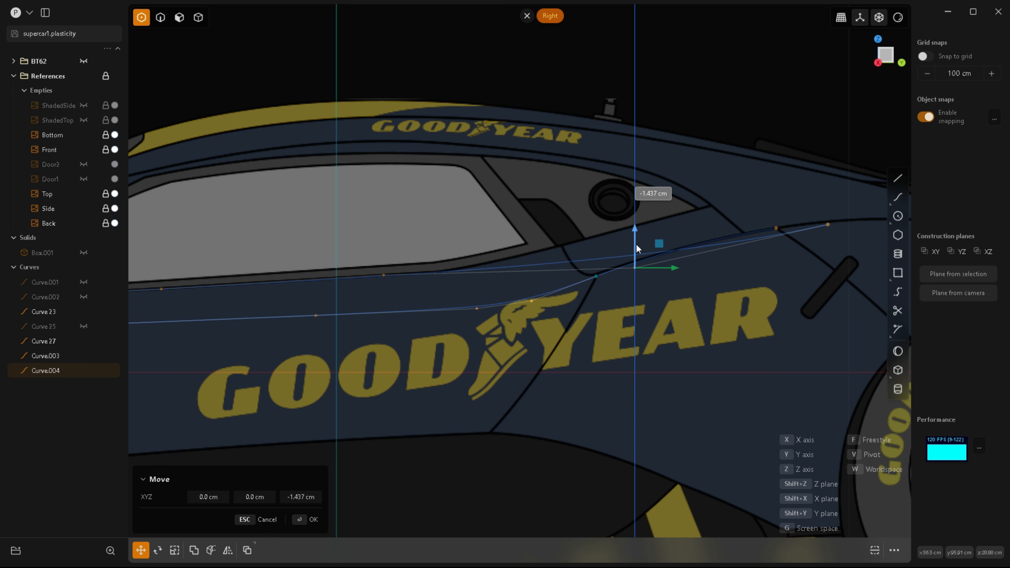
key("Return")
key("2")
left_click(570, 259)
scroll(571, 259, "down", 5)
middle_click_drag(566, 280, 613, 316)
left_click(590, 294)
left_click(578, 282, "shift")
key("l")
middle_click_drag(578, 282, 678, 315)
key("Escape")
key("Escape")
Step: Show the rear door-seam curve and the ShadedSide reference image in the side view
key("KP_3")
scroll(567, 285, "down", 5)
scroll(588, 296, "up", 3)
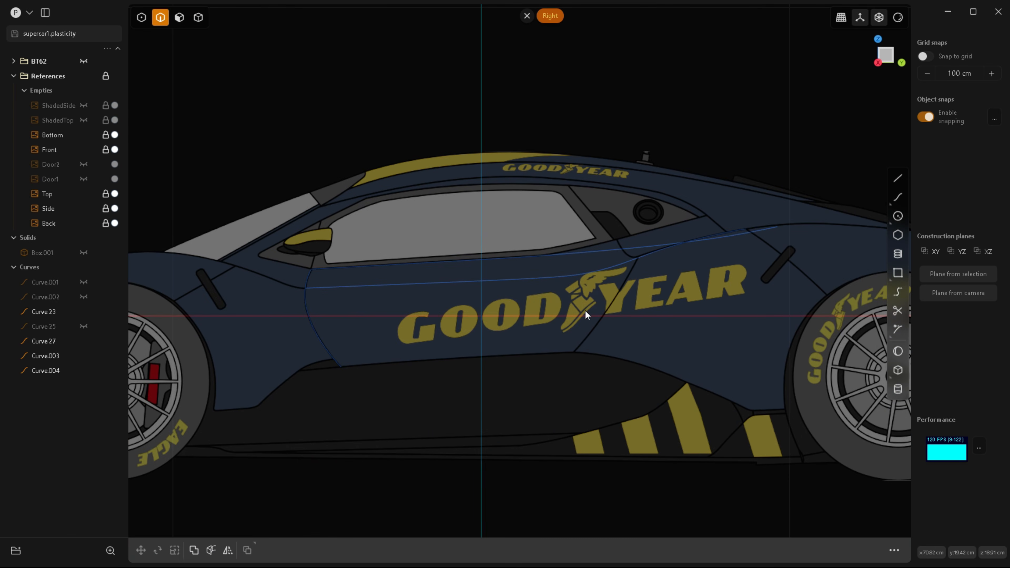
scroll(462, 344, "up", 3)
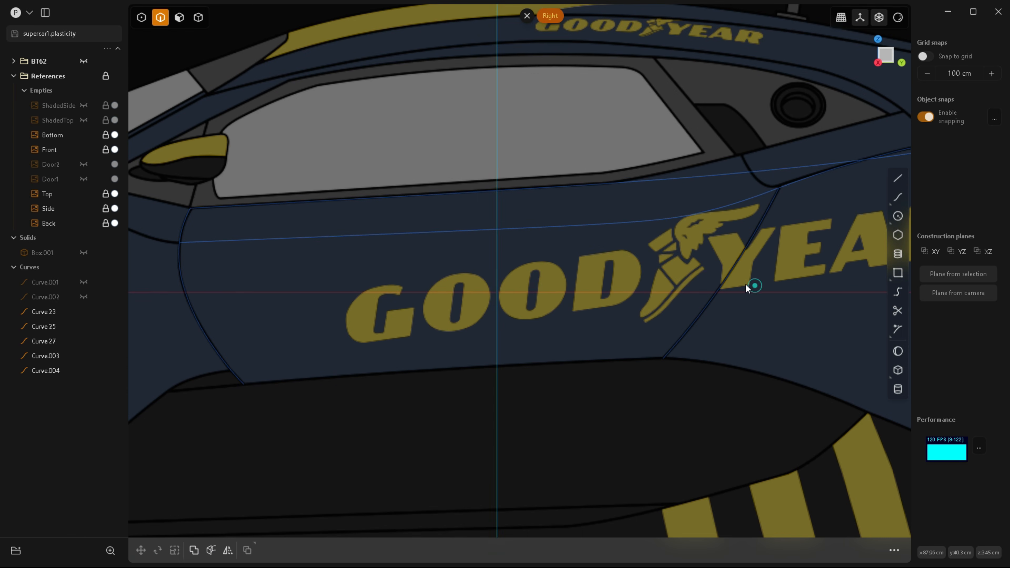
left_click(897, 197)
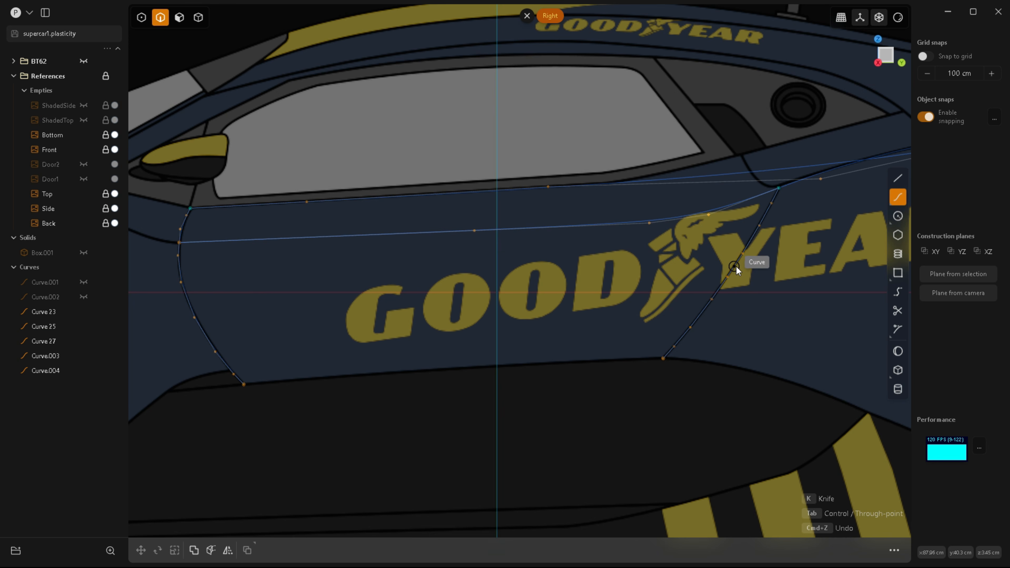
key("Escape")
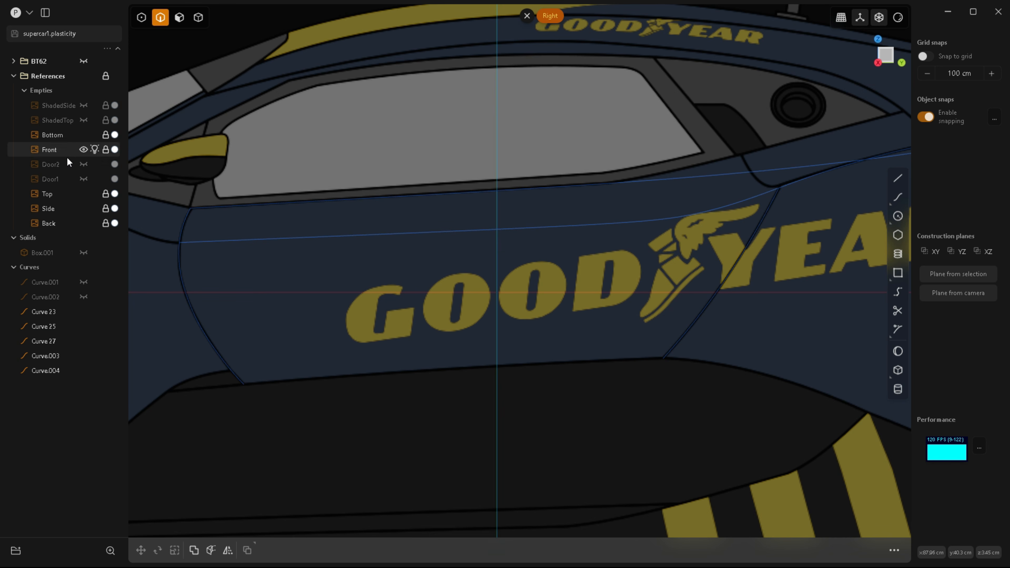
left_click(83, 105)
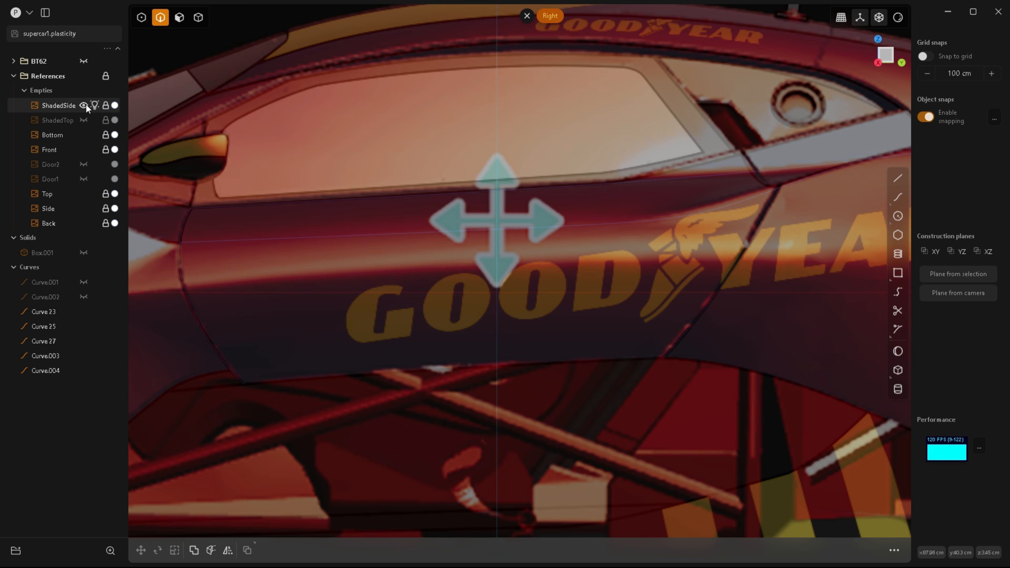
left_click(86, 104)
left_click(85, 104)
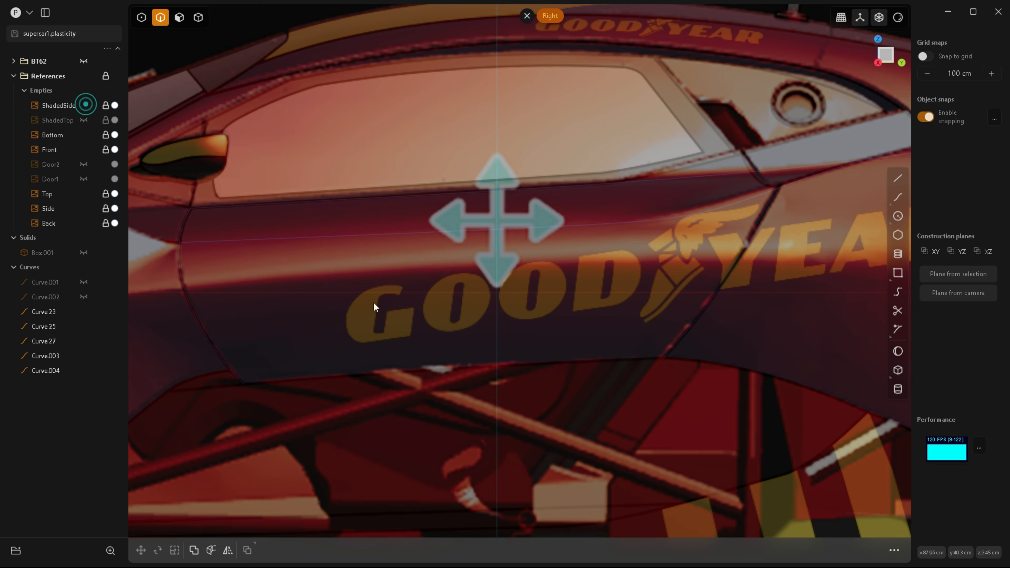
scroll(612, 278, "down", 3)
scroll(696, 249, "up", 3)
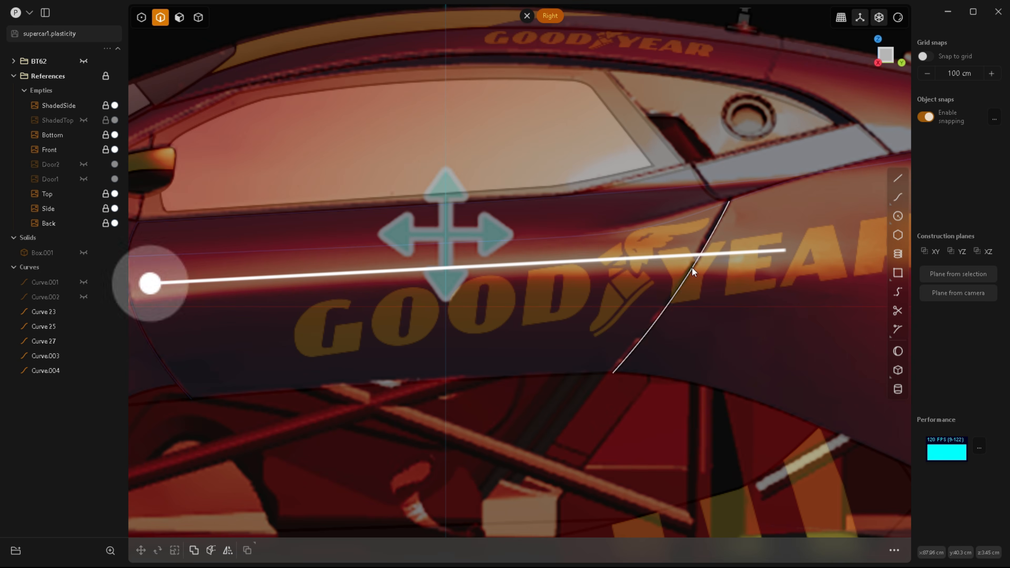
Step: Draw a three-point curve about 100 cm long from the rear door-seam curve to the front one, following the lower edge of the shaded highlight
left_click(898, 197)
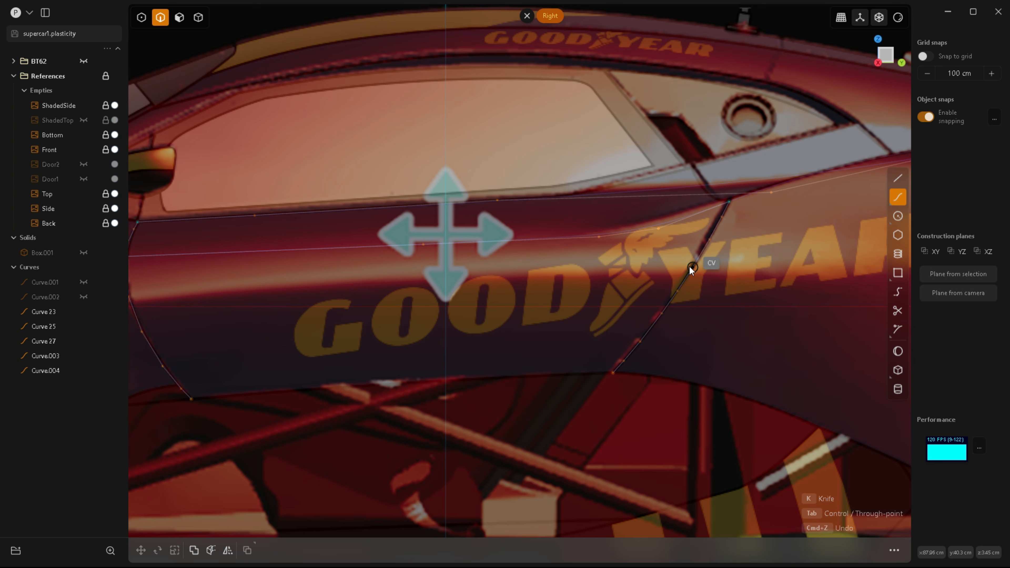
scroll(692, 267, "up", 4)
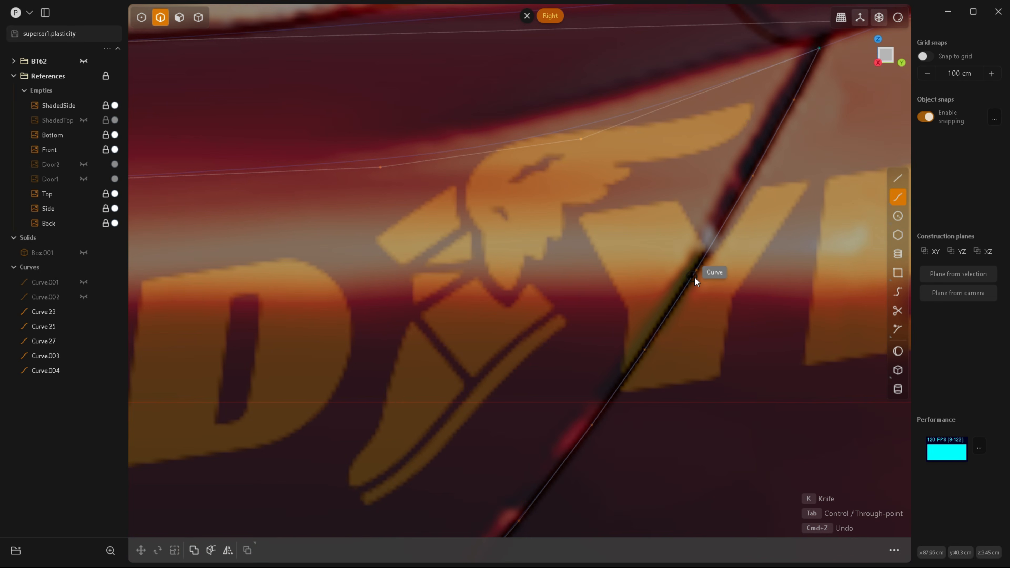
left_click(690, 275)
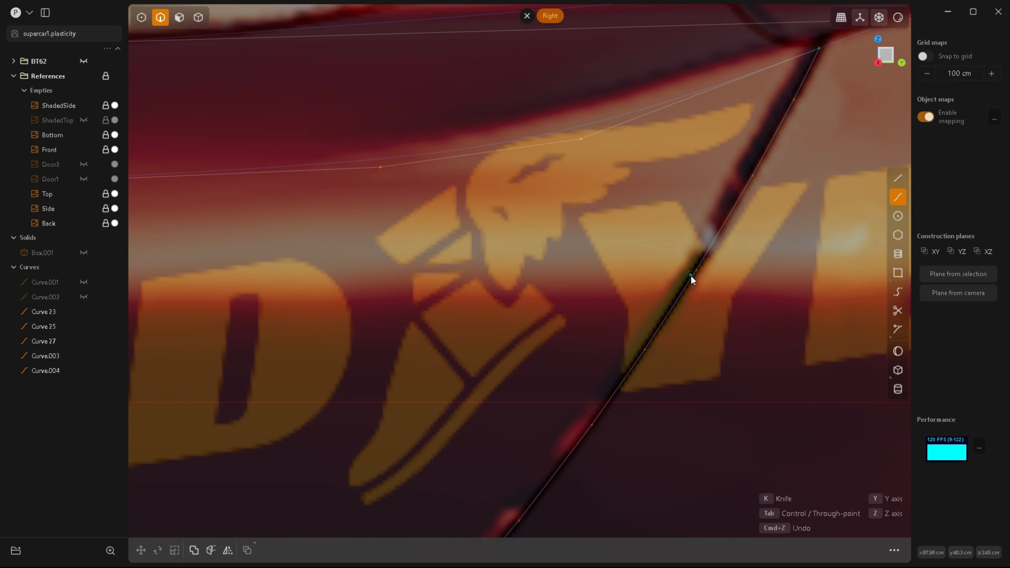
scroll(757, 322, "down", 3)
scroll(621, 308, "down", 3)
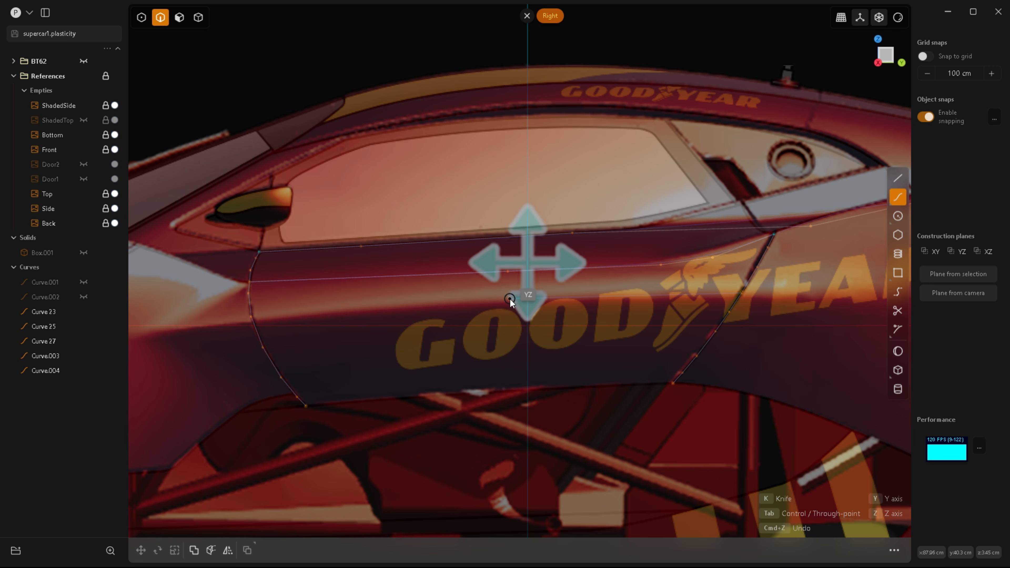
left_click(512, 299)
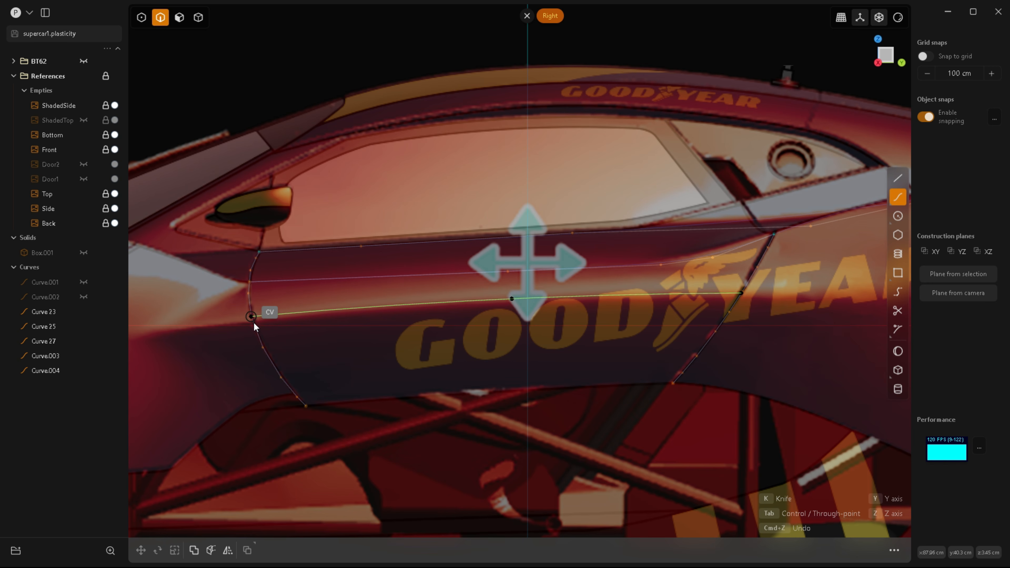
scroll(263, 321, "up", 5)
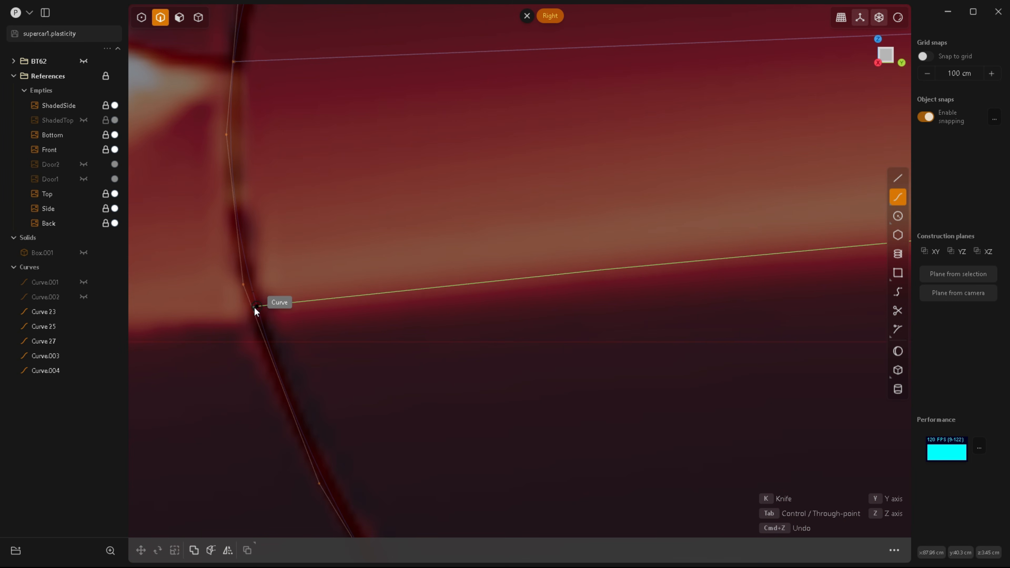
left_click(254, 306)
key("Return")
scroll(279, 303, "down", 6)
scroll(513, 316, "up", 1)
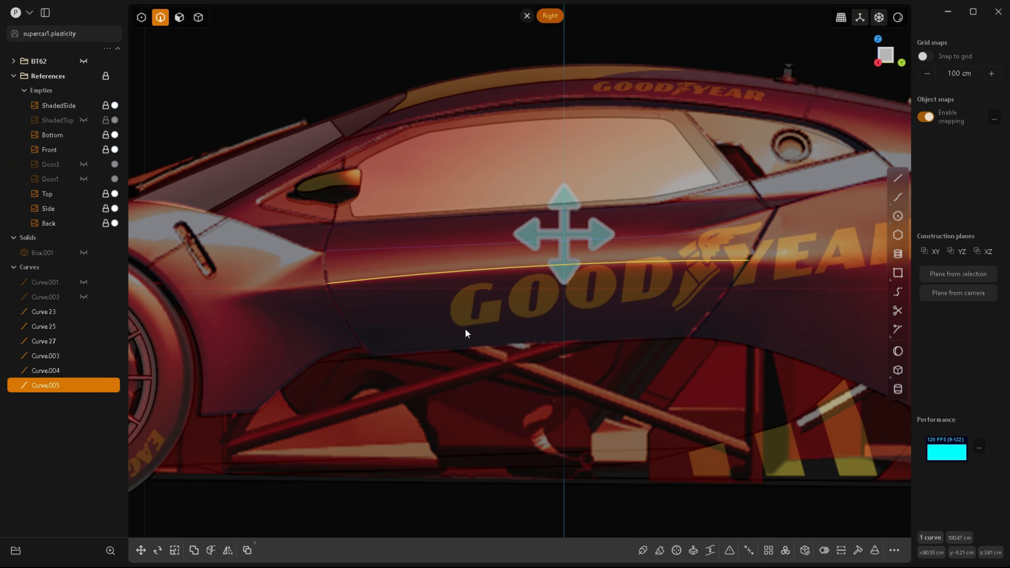
Step: Raise the second-to-rear inner control vertex of the crease curve below the window sill by about 0.4 cm along Z
scroll(835, 215, "up", 4)
key("1")
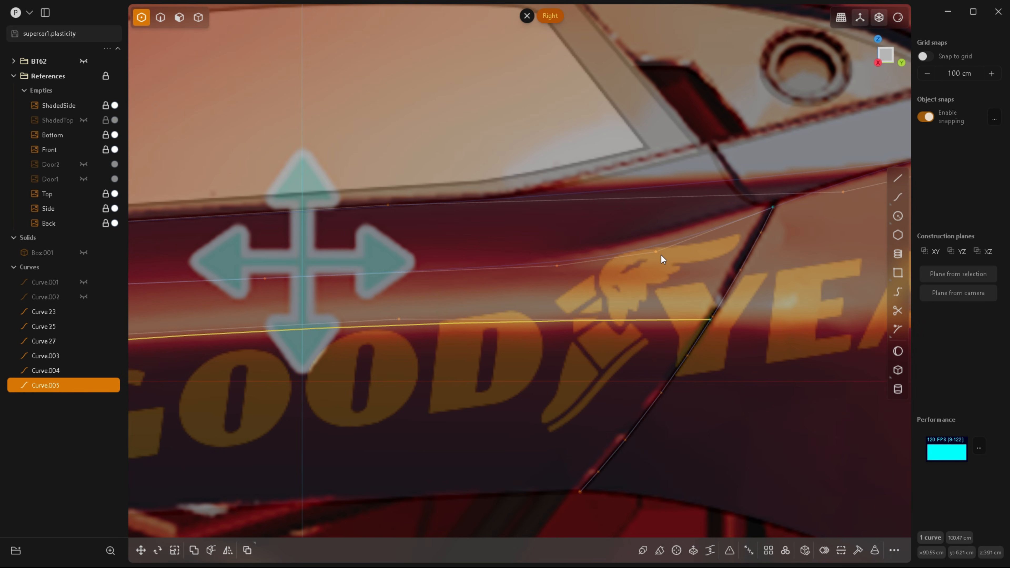
left_click(656, 251)
key("g")
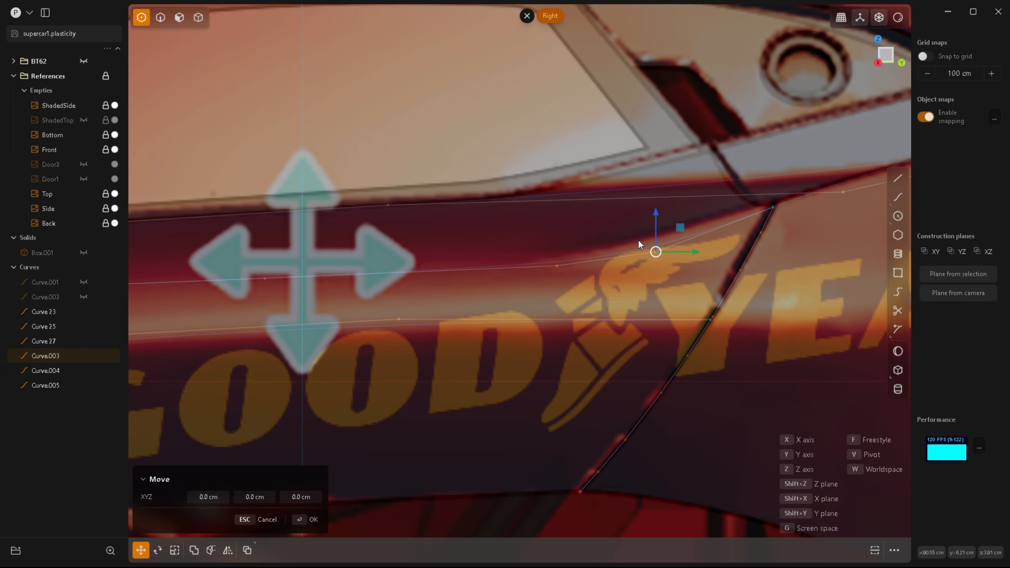
key("Escape")
left_click(556, 266)
key("g")
key("z")
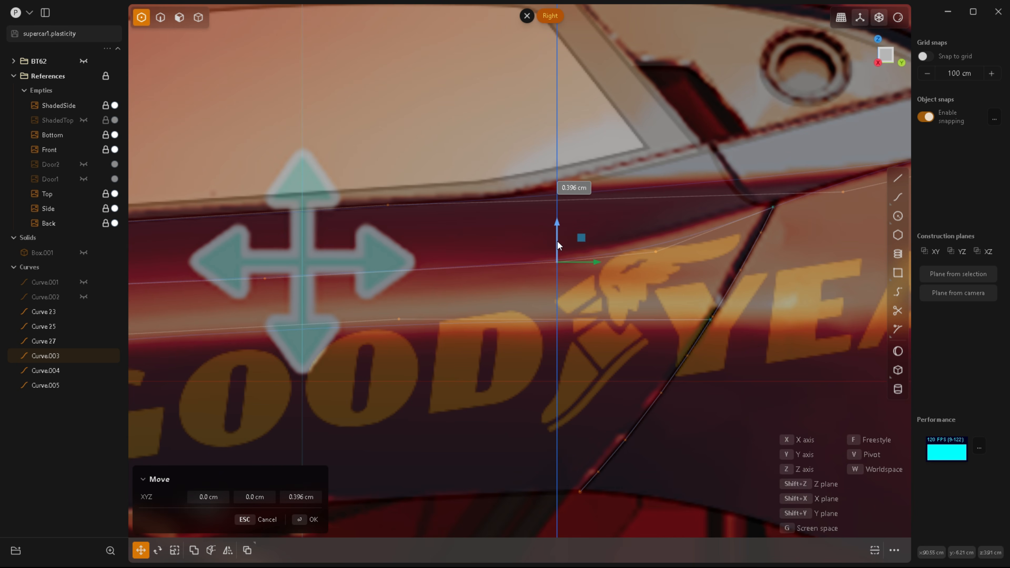
left_click(557, 241)
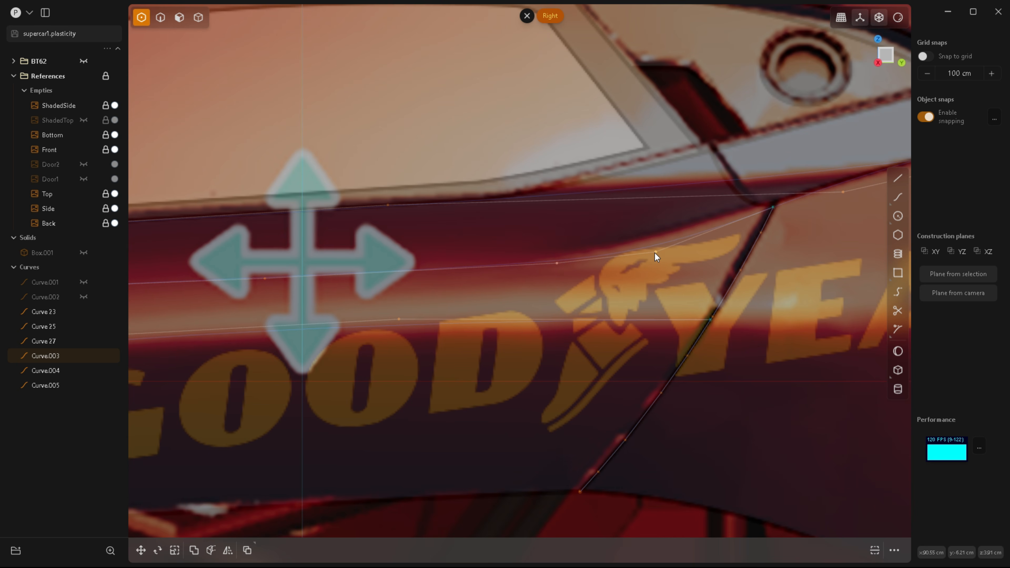
Step: Raise the front inner control vertex of the crease curve below the window sill by about 0.5 cm along Z
scroll(607, 247, "down", 5)
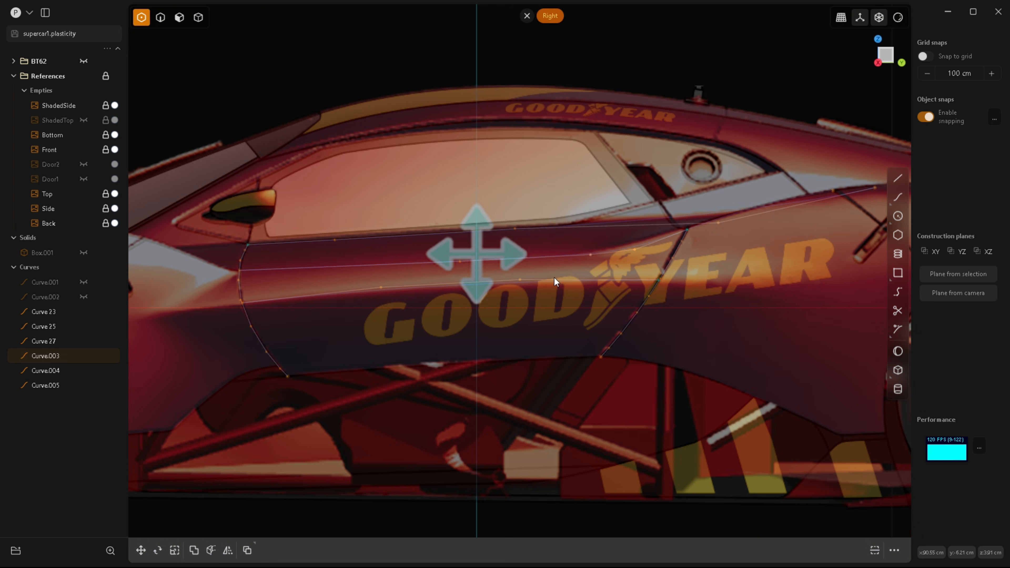
key("2")
scroll(526, 289, "down", 2)
scroll(539, 273, "up", 4)
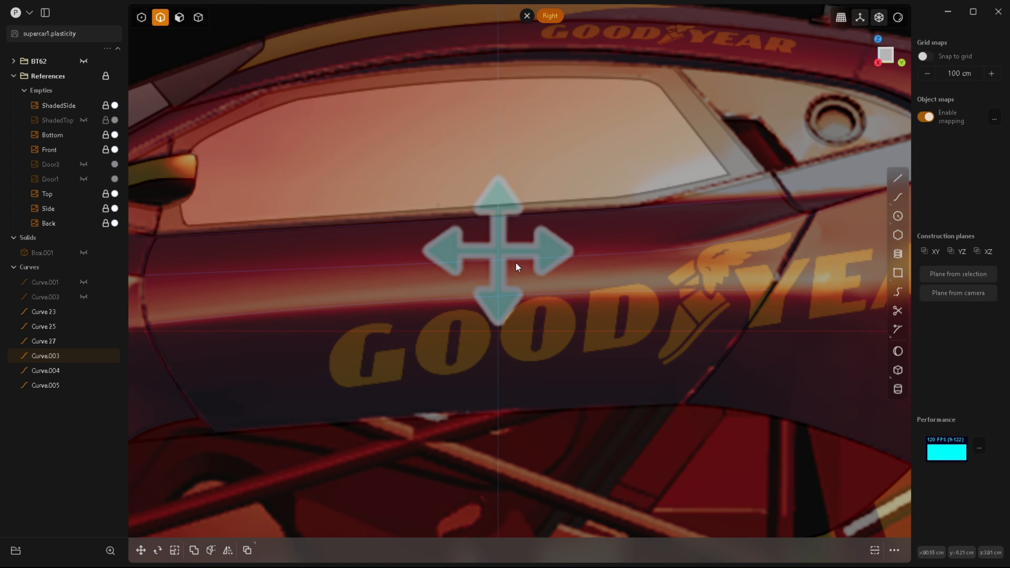
left_click(517, 264)
key("1")
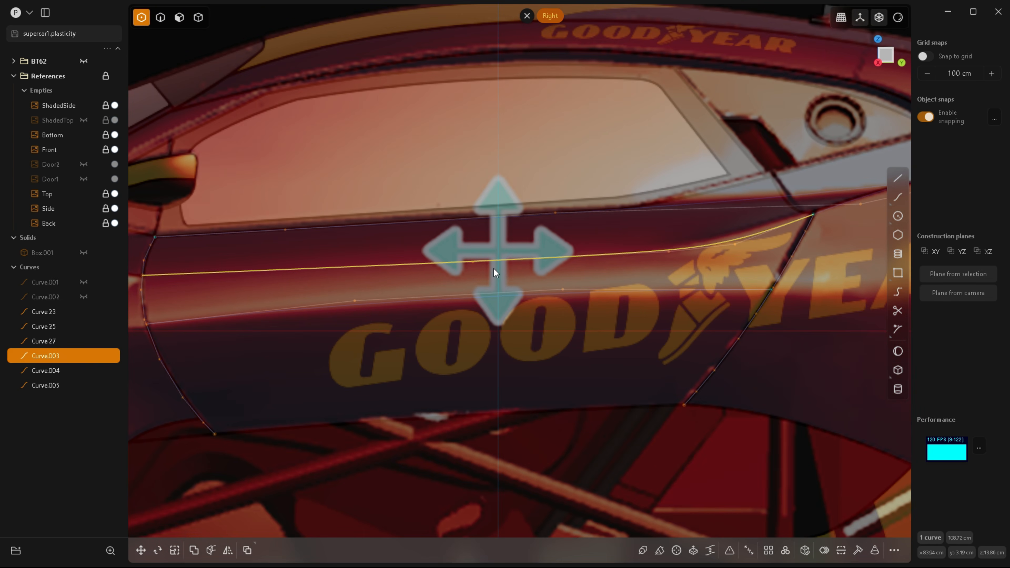
key("Escape")
left_click(474, 260)
key("g")
left_click_drag(473, 245, 474, 242)
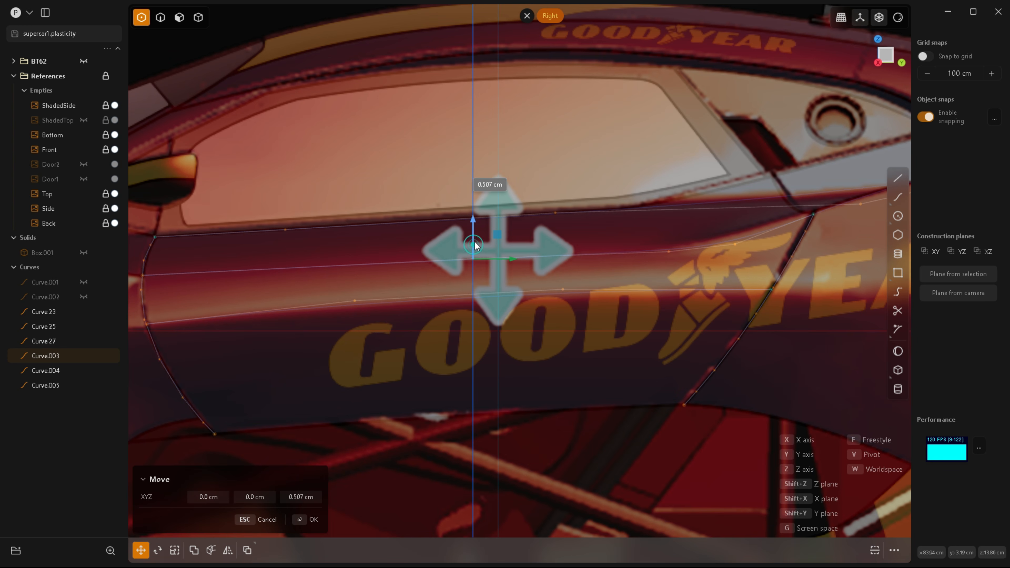
left_click(476, 245)
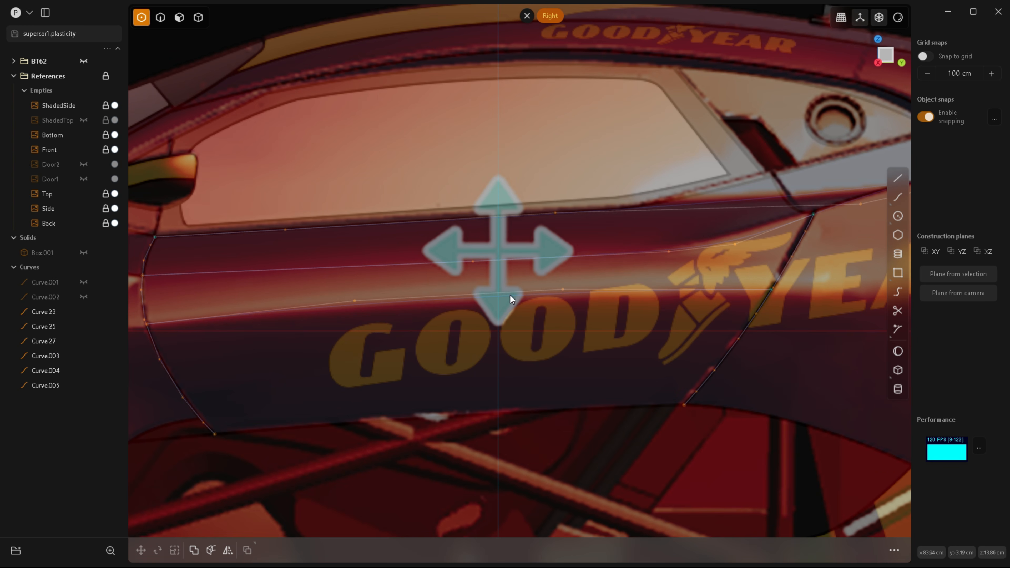
Step: Raise the crease curve's front and middle inner control vertices slightly more along Z to smooth its line
left_click(473, 260)
key("g")
left_click_drag(476, 233, 475, 231)
right_click(476, 231)
left_click(668, 252)
key("g")
left_click_drag(667, 232, 665, 229)
right_click(665, 229)
Step: Hide the control vertices and the ShadedSide reference image so the curves show against the line reference
key("2")
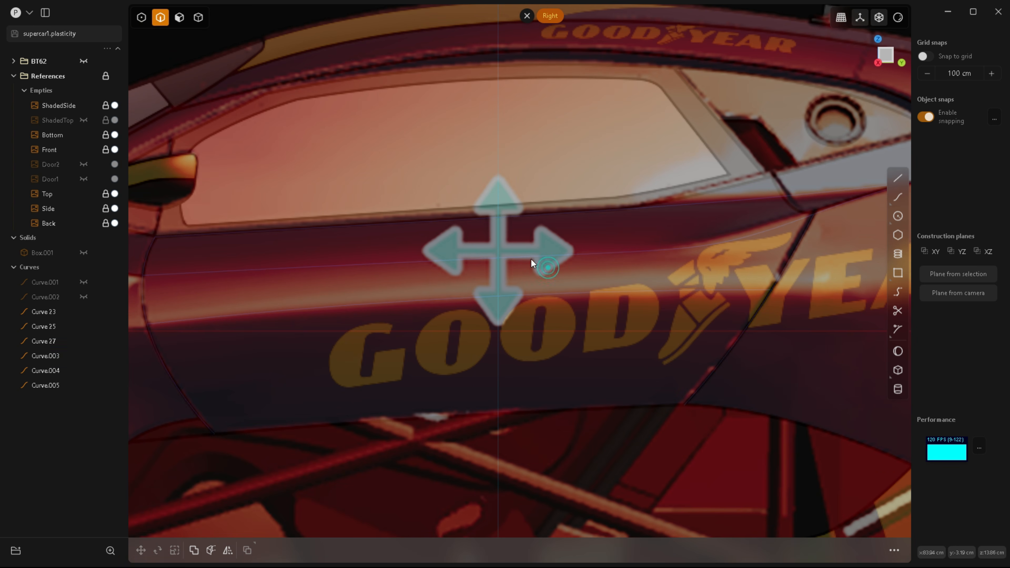
scroll(528, 258, "down", 5)
left_click(83, 105)
scroll(587, 328, "up", 4)
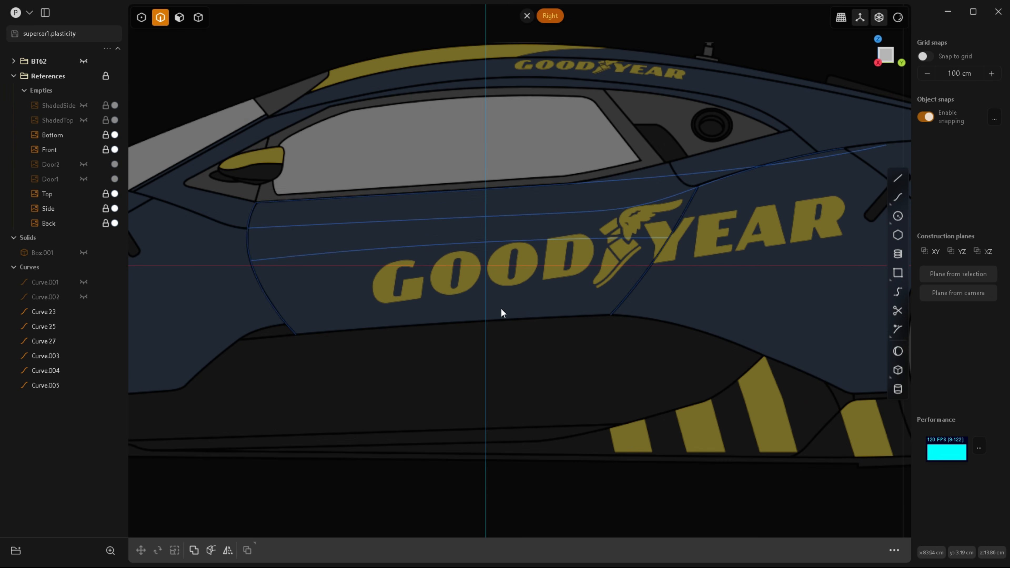
Step: Examine where the crease and highlight curves meet the door-seam curves, from an angled view and in the side view
key("1")
middle_click_drag(635, 281, 463, 324)
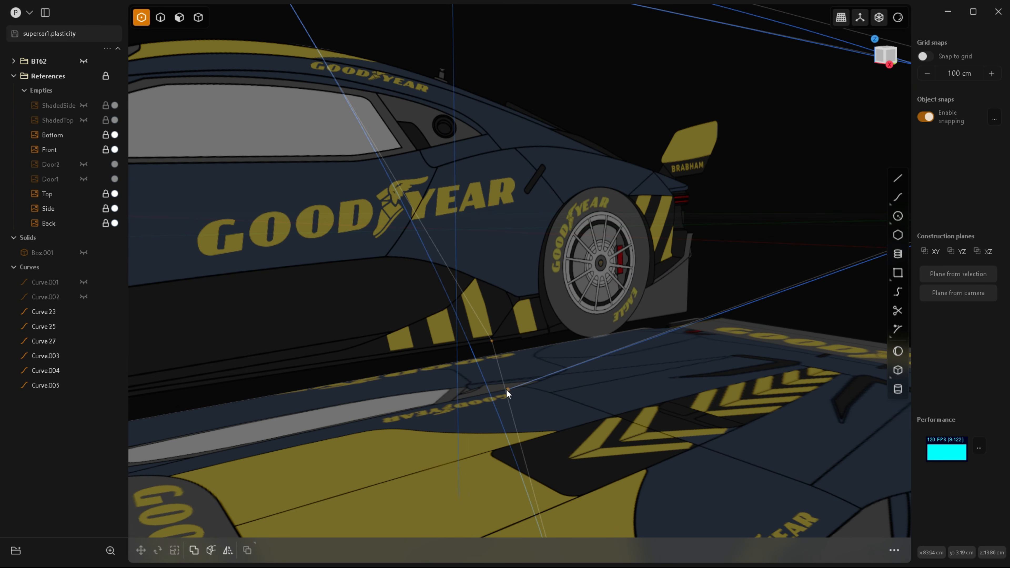
left_click(488, 388)
middle_click_drag(486, 465, 477, 331)
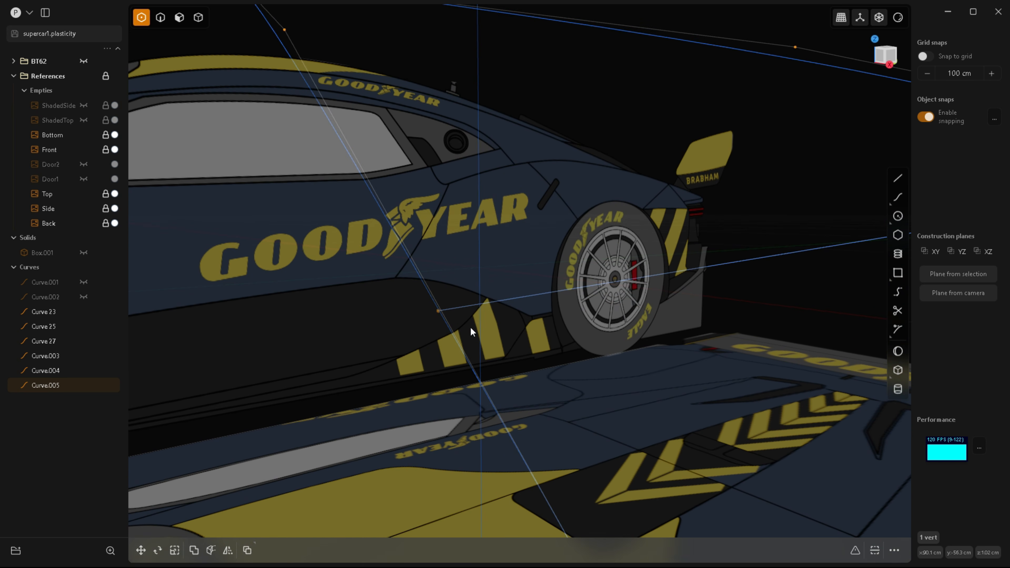
left_click(438, 311)
left_click_drag(440, 312, 437, 301)
key("Escape")
middle_click_drag(436, 356, 331, 303)
scroll(331, 303, "down", 5)
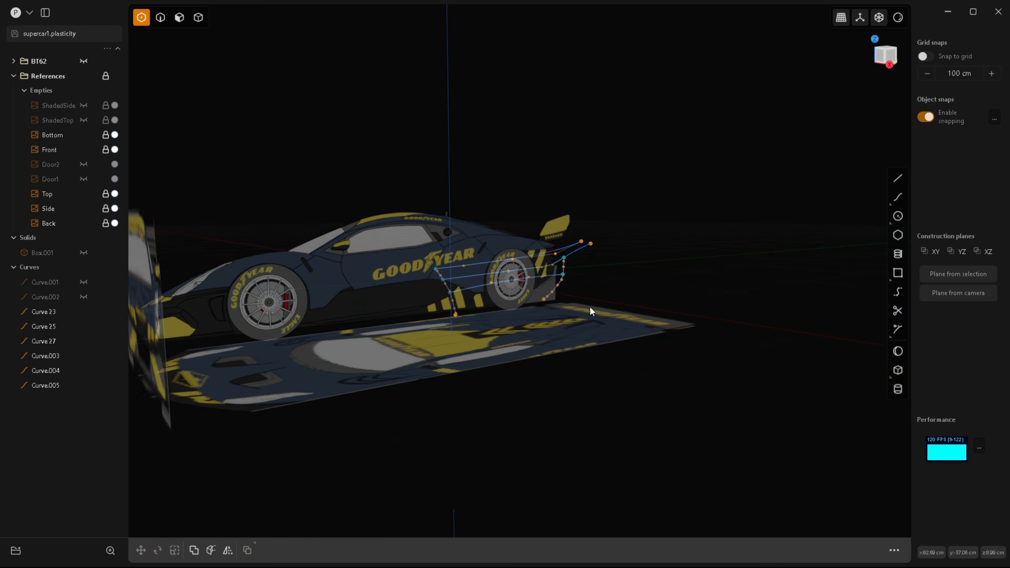
middle_click_drag(600, 306, 525, 291)
key("KP_3")
middle_click_drag(348, 263, 368, 271, "ctrl")
middle_click_drag(756, 221, 679, 228, "shift")
scroll(679, 228, "up", 6)
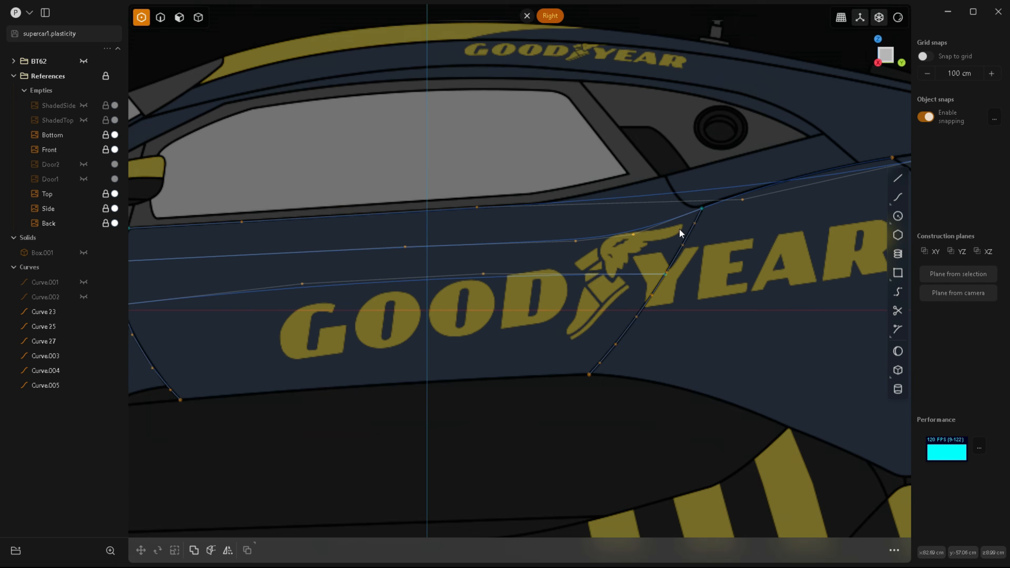
scroll(644, 232, "up", 2)
scroll(630, 225, "down", 1)
scroll(630, 225, "down", 3)
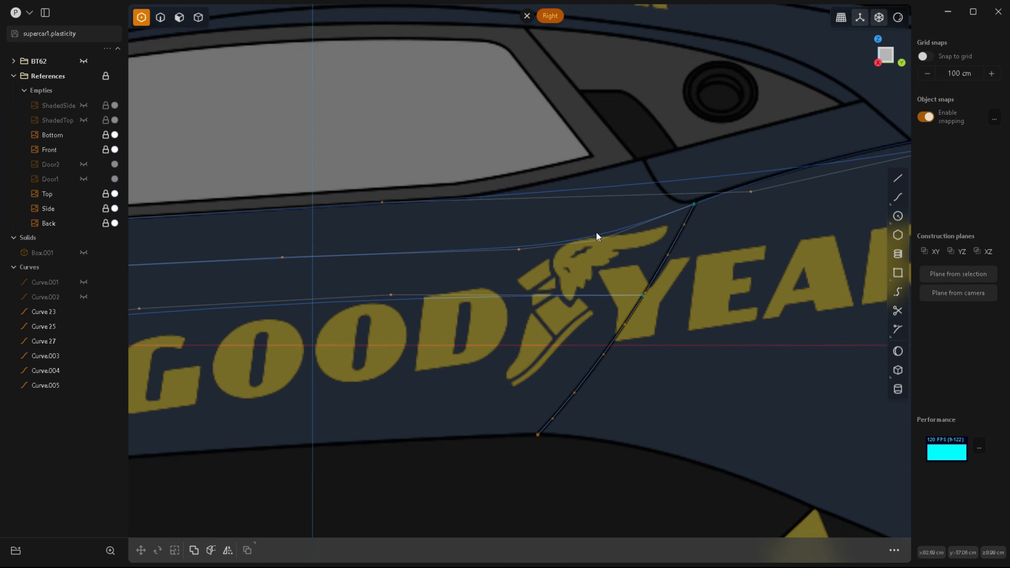
scroll(598, 237, "up", 3)
scroll(581, 251, "down", 2)
Step: Draw a three-point curve along the door's lower edge from the front seam's bottom end to the rear seam's bottom end
key("2")
scroll(489, 257, "down", 5)
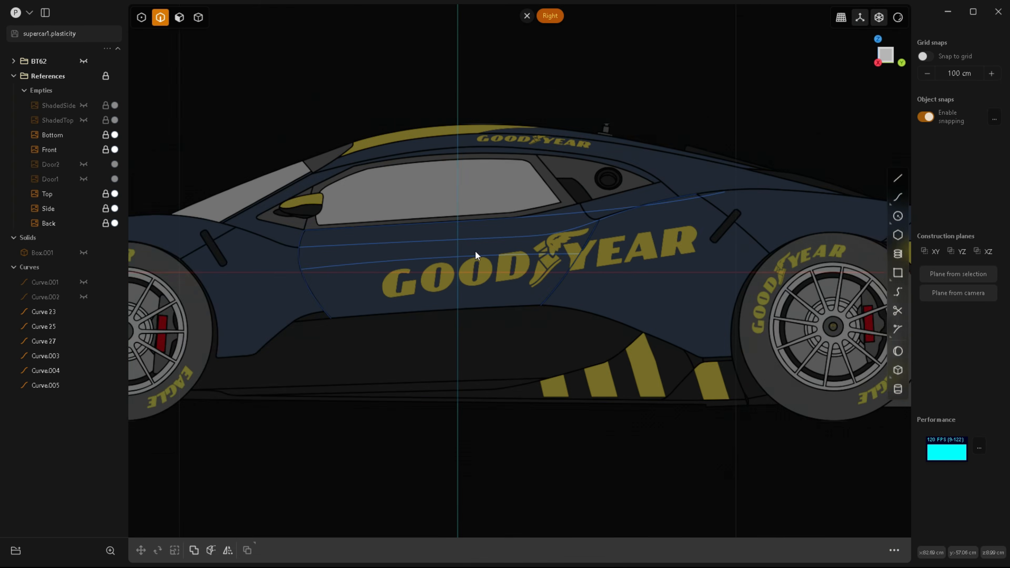
scroll(562, 348, "up", 5)
left_click(898, 197)
scroll(672, 319, "down", 4)
scroll(283, 327, "up", 3)
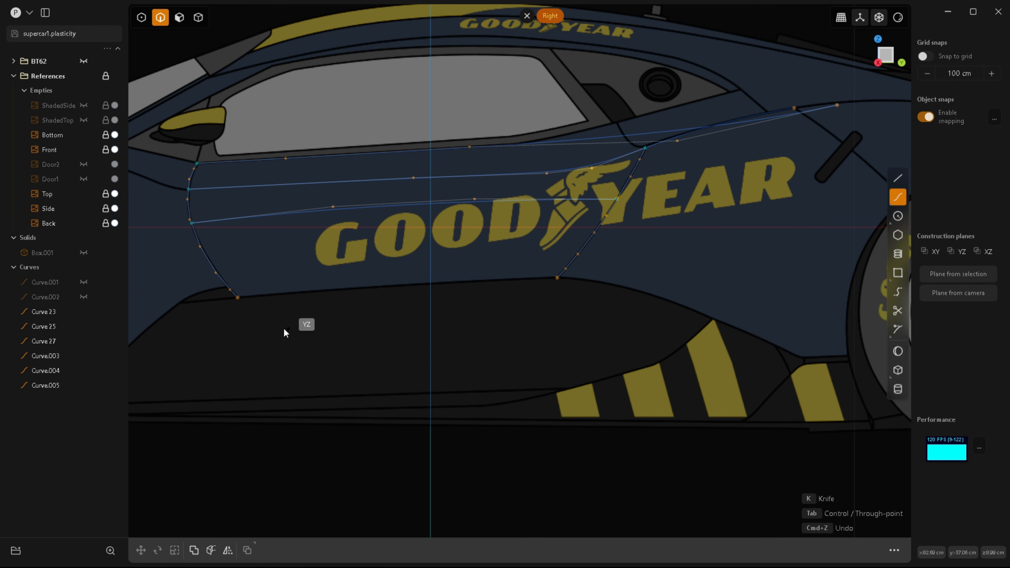
left_click(239, 305)
left_click(409, 285)
left_click(555, 276)
right_click(554, 276)
Step: Move the lower door-edge curve's two inner control vertices outward along X, the front one by about 0.4 cm
middle_click_drag(552, 311, 543, 270)
key("1")
left_click(544, 256)
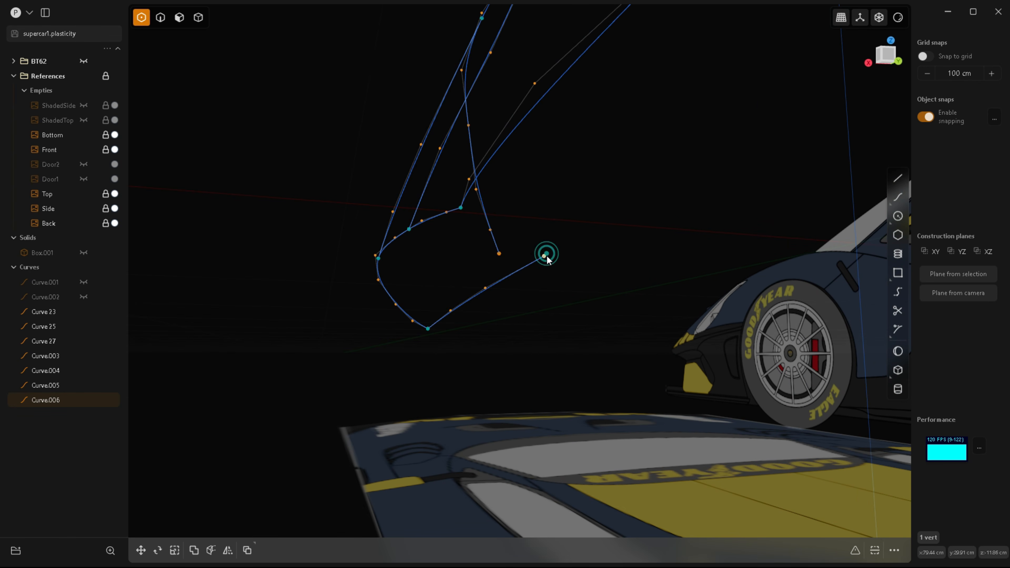
mouse_move(439, 344)
middle_mouse_down()
mouse_move(545, 264)
mouse_move(555, 288)
middle_mouse_up()
scroll(468, 293, "down", 3)
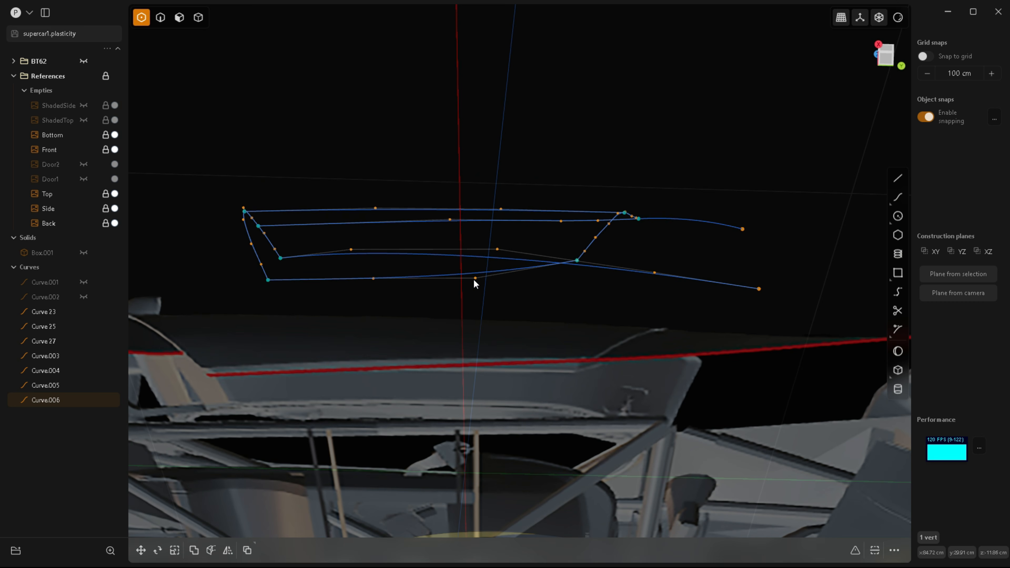
key("g")
left_click_drag(477, 242, 476, 238)
mouse_move(430, 302)
middle_mouse_down()
mouse_move(434, 280)
mouse_move(434, 299)
middle_mouse_up()
left_click(376, 276)
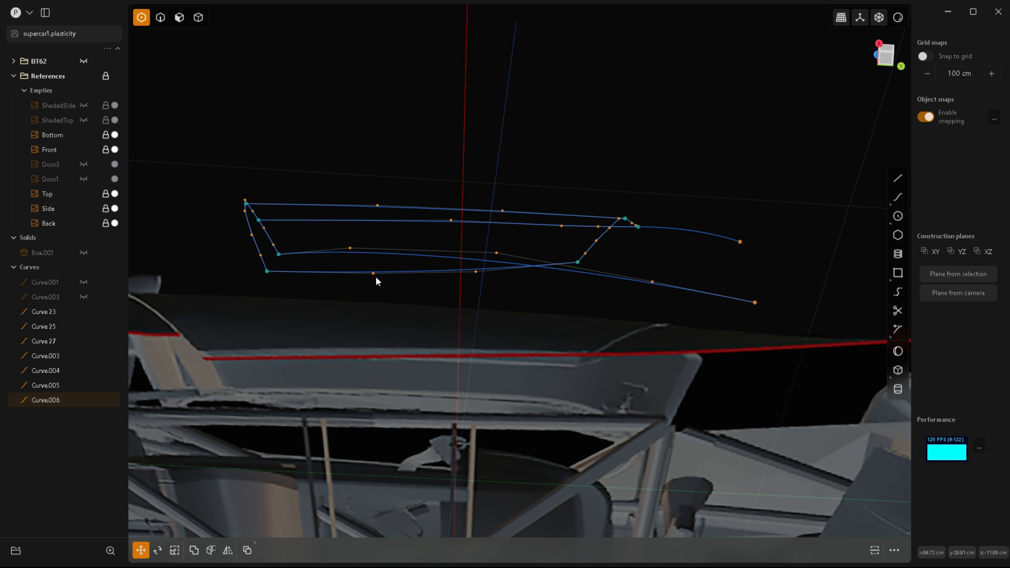
left_click(374, 274)
key("g")
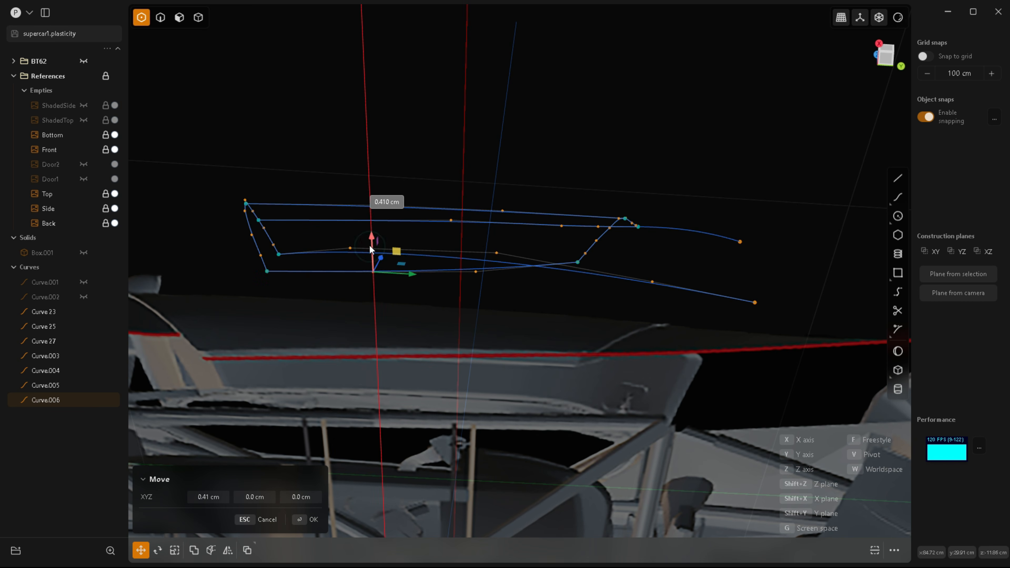
key("Escape")
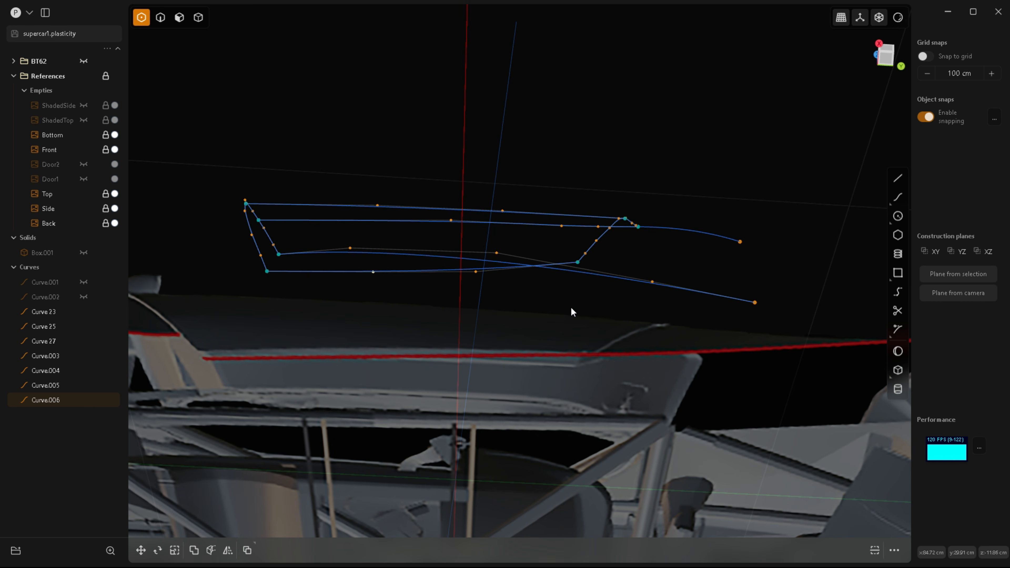
Step: In the bottom view, move the lower door-edge curve's rear inner control vertex about 2.68 cm outward along X, following the door edge in the reference
key("ctrl+7")
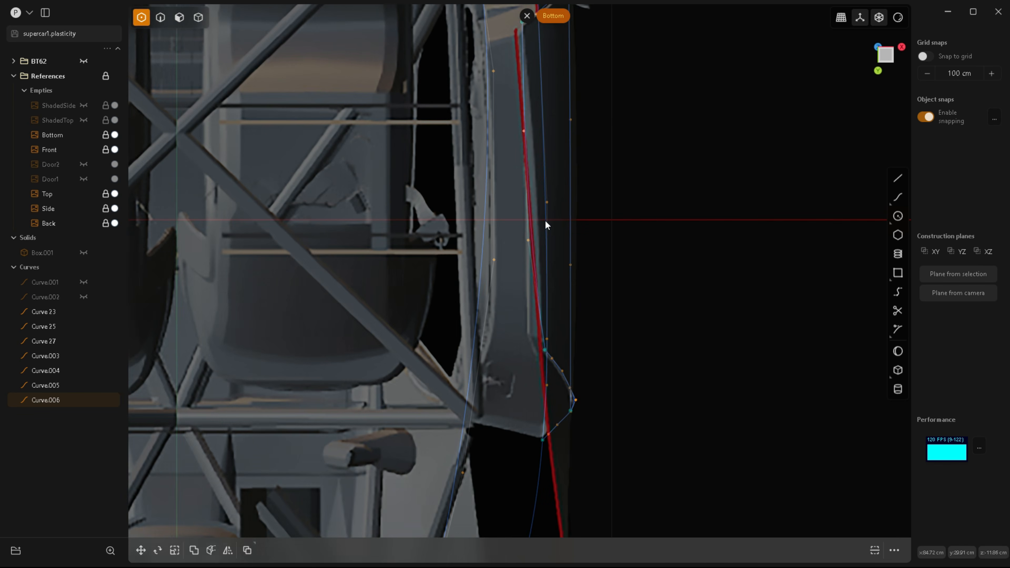
scroll(546, 225, "up", 4)
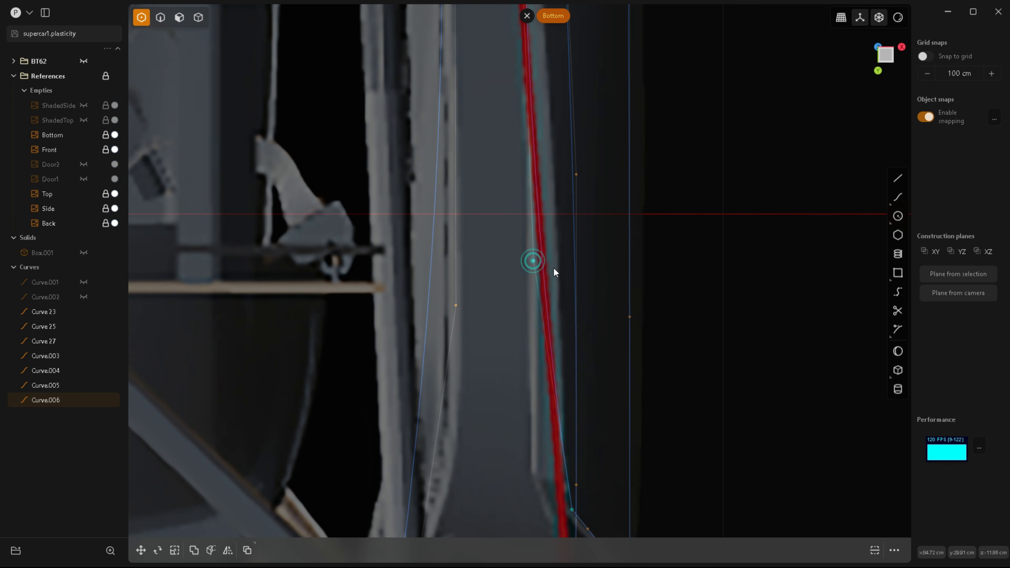
scroll(549, 270, "up", 2)
key("g")
left_click_drag(540, 258, 547, 257)
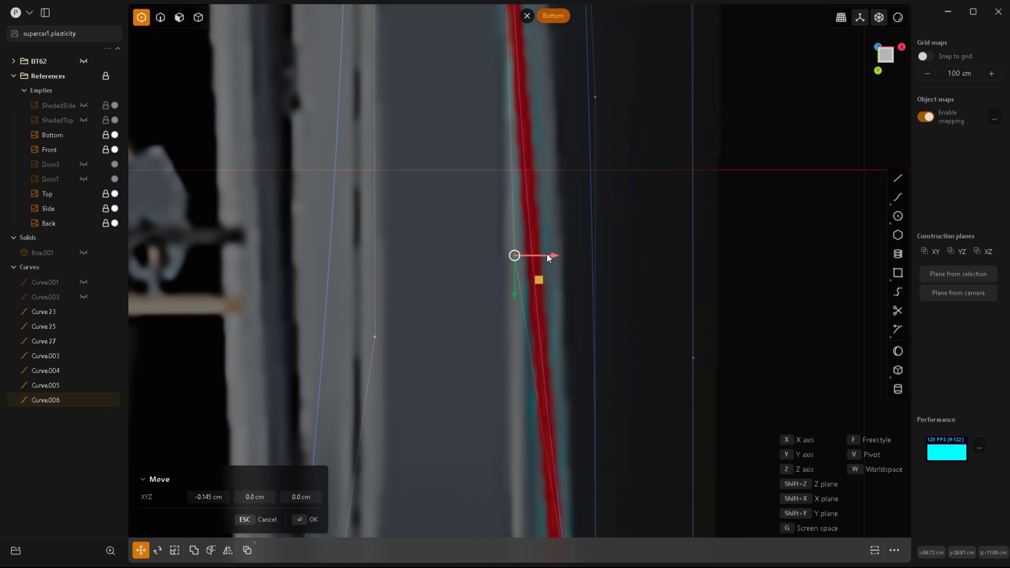
scroll(540, 392, "down", 5)
scroll(526, 132, "up", 4)
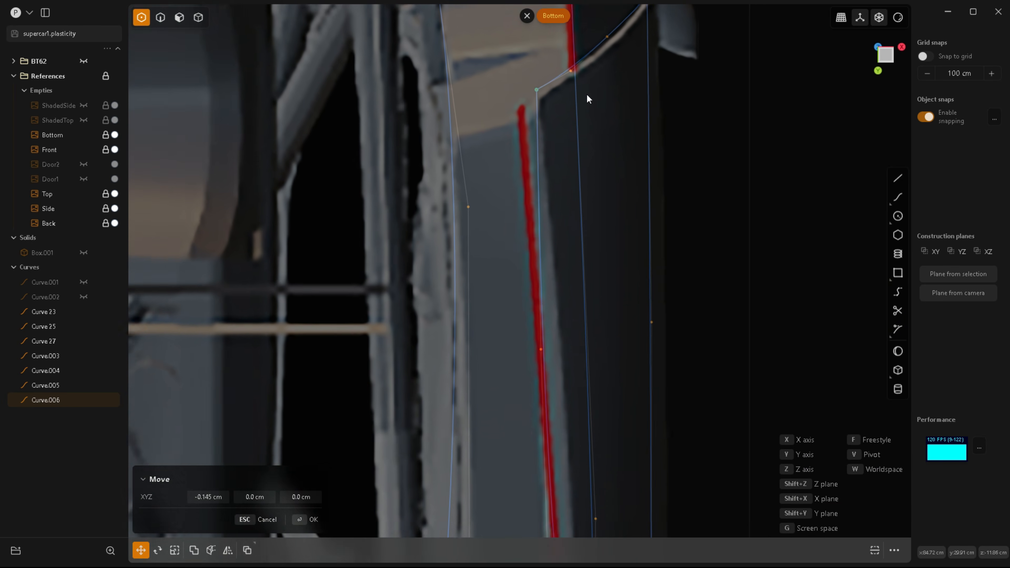
scroll(588, 98, "up", 3)
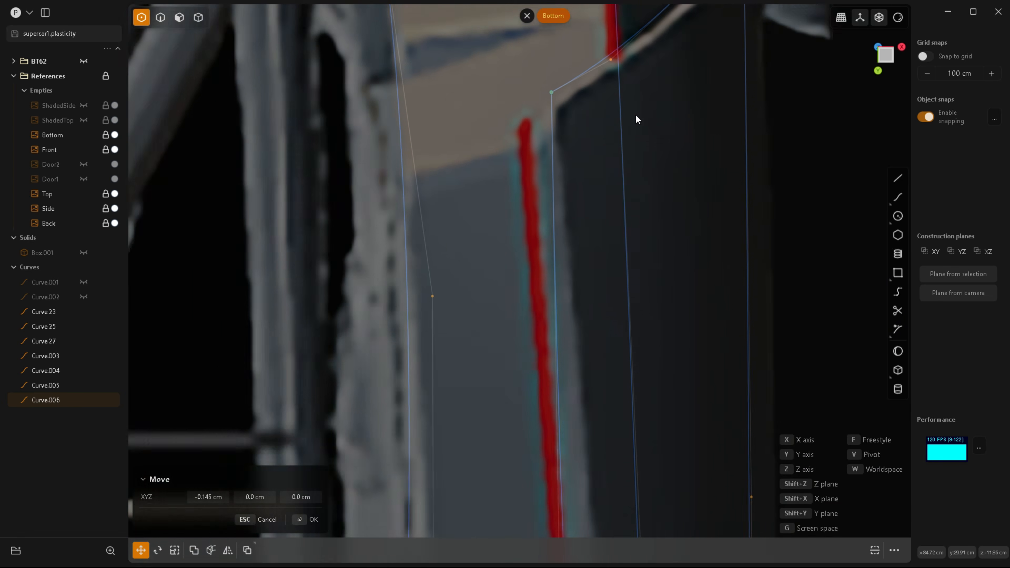
scroll(551, 136, "down", 2)
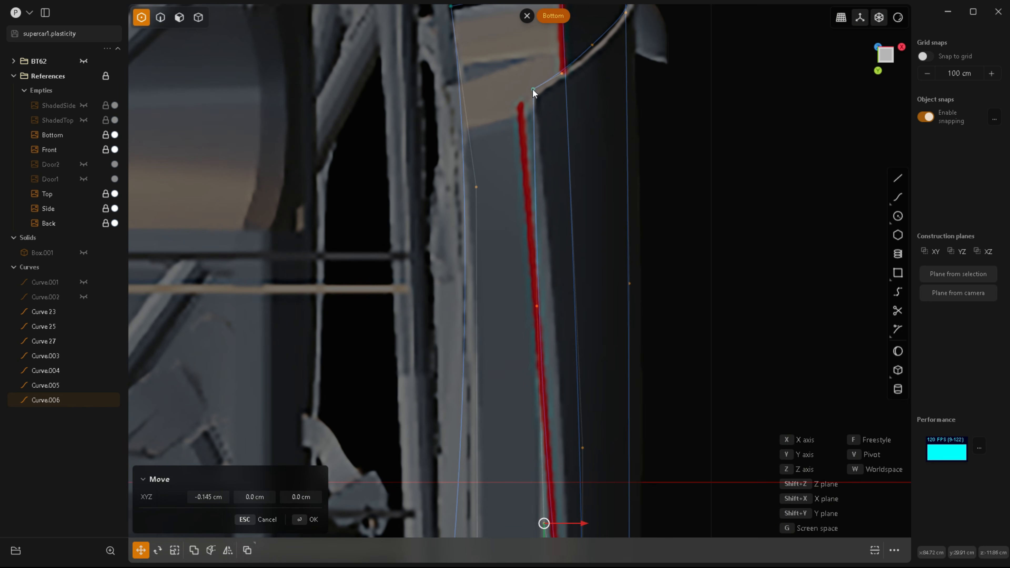
scroll(504, 147, "down", 4)
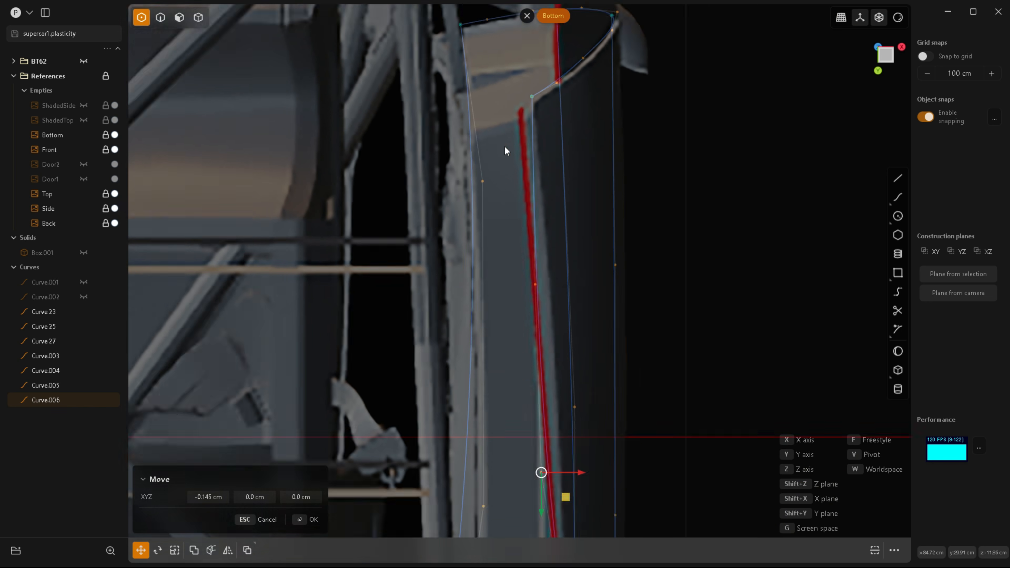
scroll(585, 384, "up", 4)
scroll(614, 381, "down", 2)
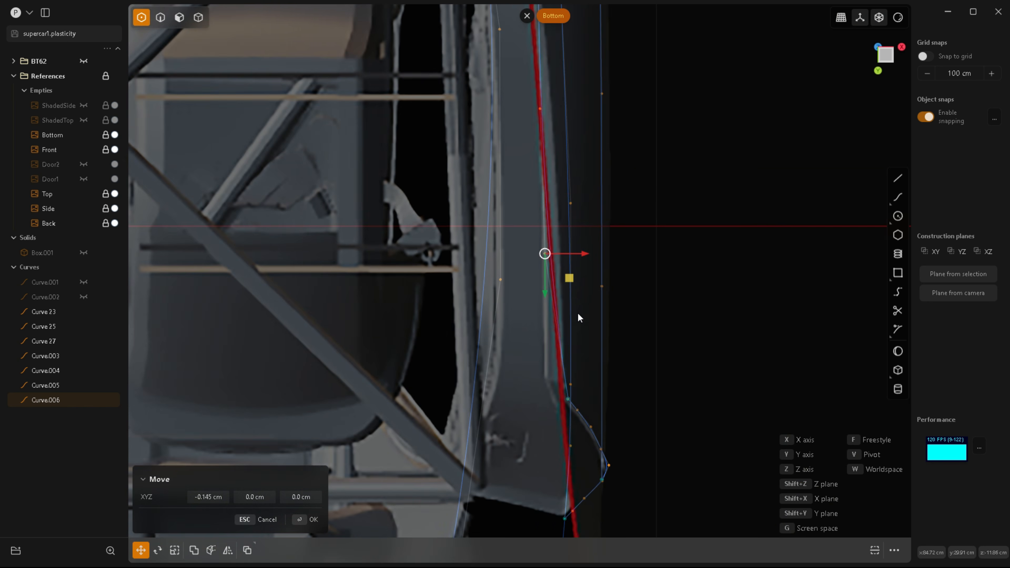
scroll(617, 297, "up", 4)
left_click_drag(559, 227, 585, 225)
scroll(571, 363, "down", 3)
scroll(544, 250, "down", 3)
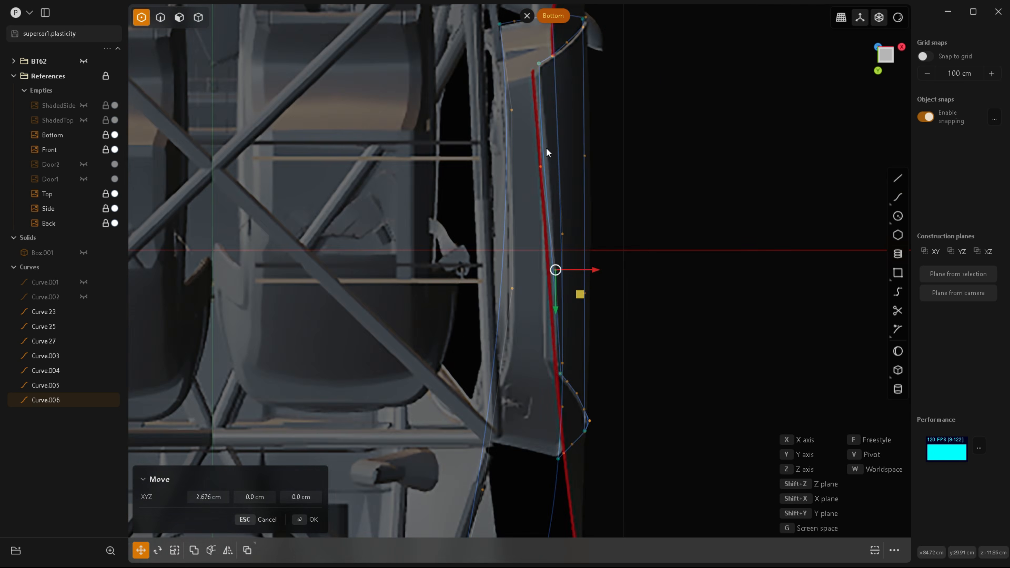
scroll(545, 85, "up", 6)
key("Return")
Step: Move the lower door-edge curve's front inner control vertex about 2.08 cm outward along X to match the door edge in the bottom reference
left_click(529, 354)
key("g")
left_click_drag(572, 354, 593, 352)
scroll(577, 351, "down", 3)
scroll(576, 352, "up", 3)
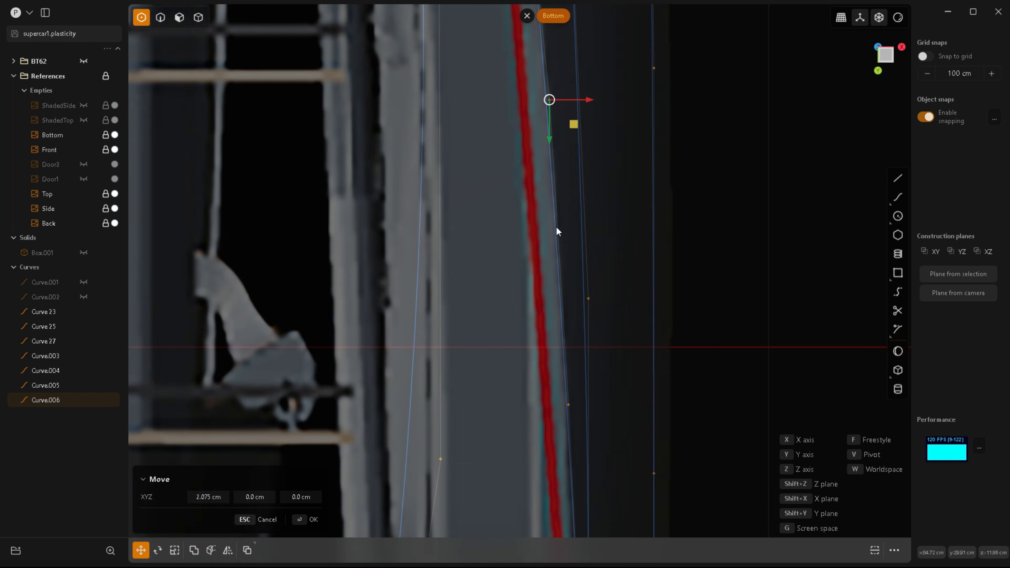
scroll(539, 216, "down", 5)
scroll(556, 371, "up", 6)
scroll(534, 215, "down", 6)
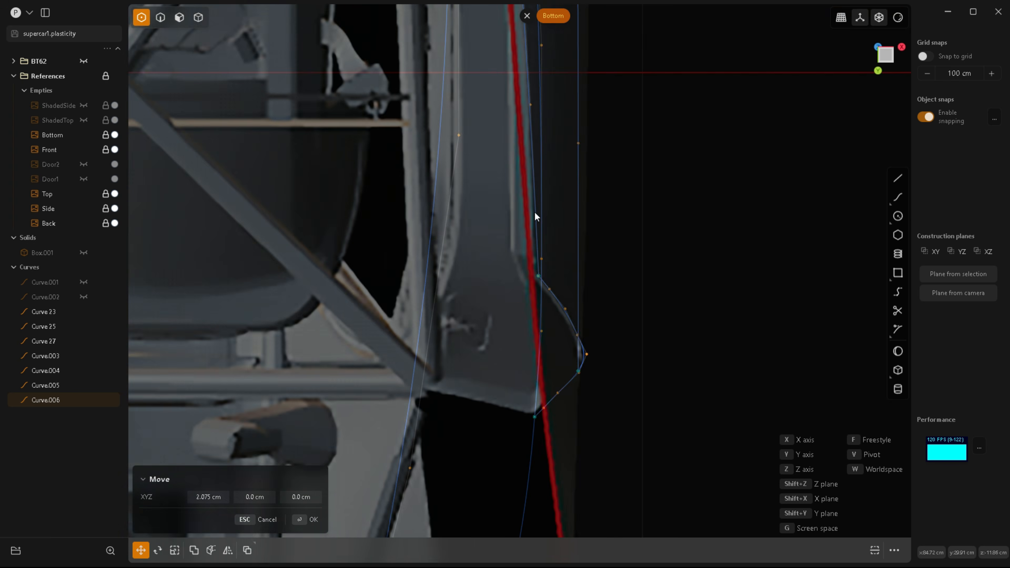
Step: In the right view, draw a control-point curve along the rear panel's lower edge from the rear wheel arch to the door's lower rear corner
middle_click_drag(725, 155, 598, 295)
scroll(611, 286, "down", 2)
key("2")
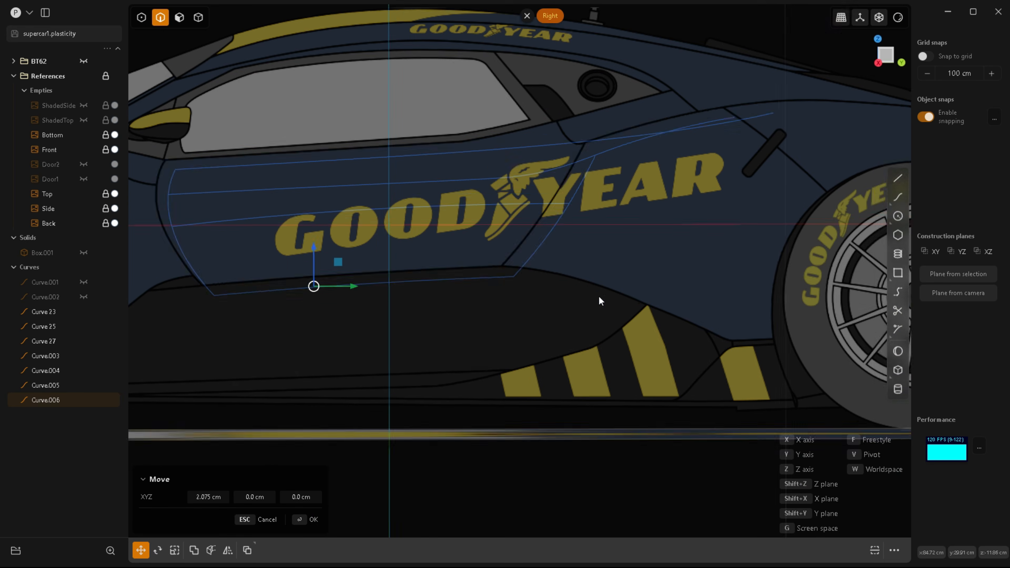
key("c")
scroll(614, 323, "down", 5)
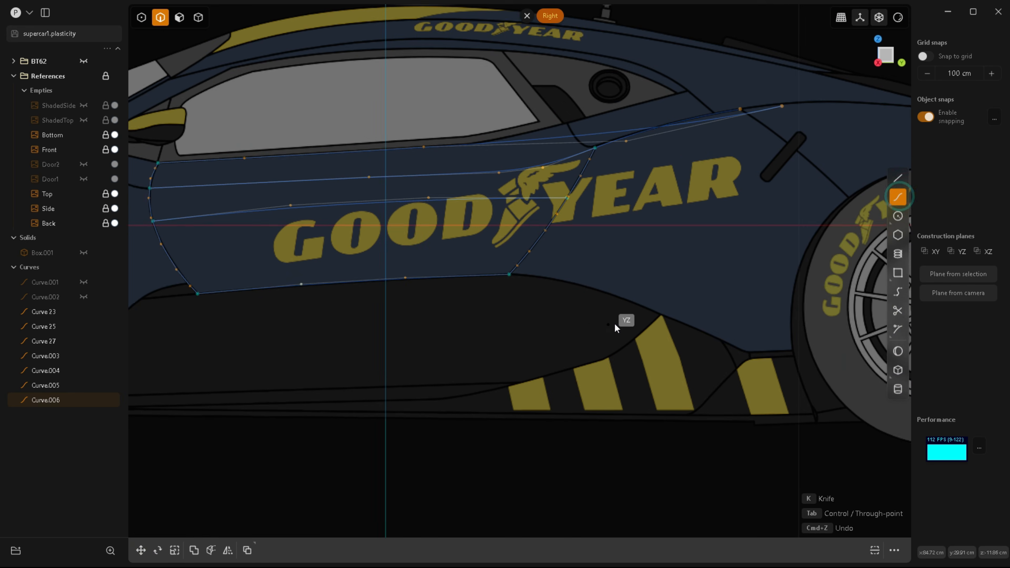
scroll(758, 359, "up", 3)
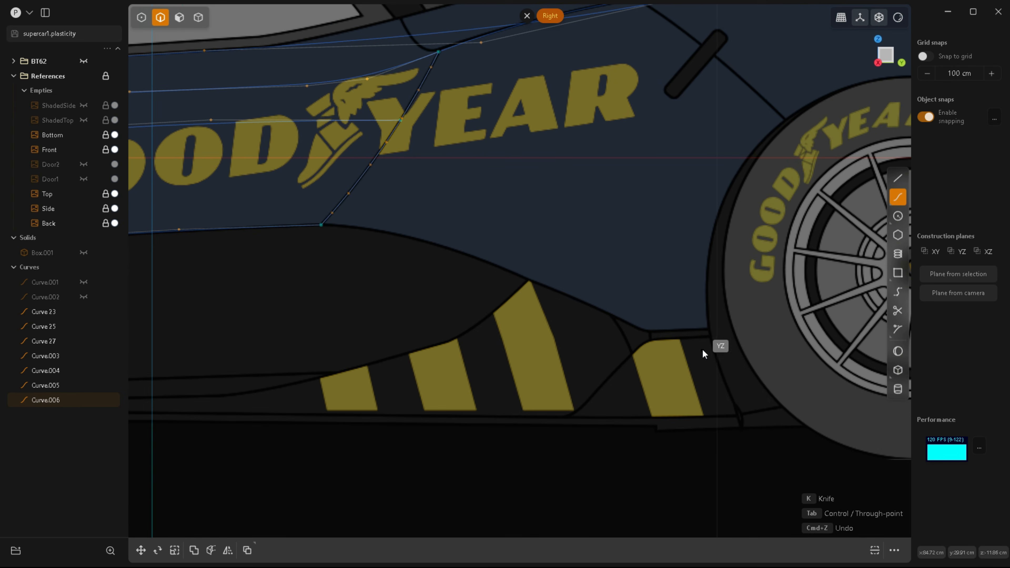
scroll(703, 354, "up", 4)
left_click(710, 319)
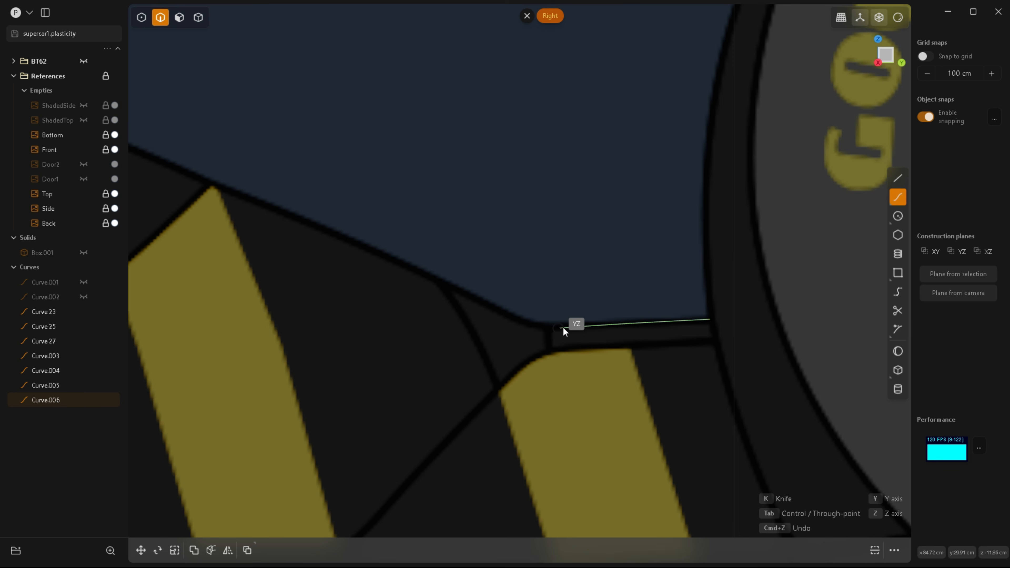
left_click(528, 324)
left_click(463, 292)
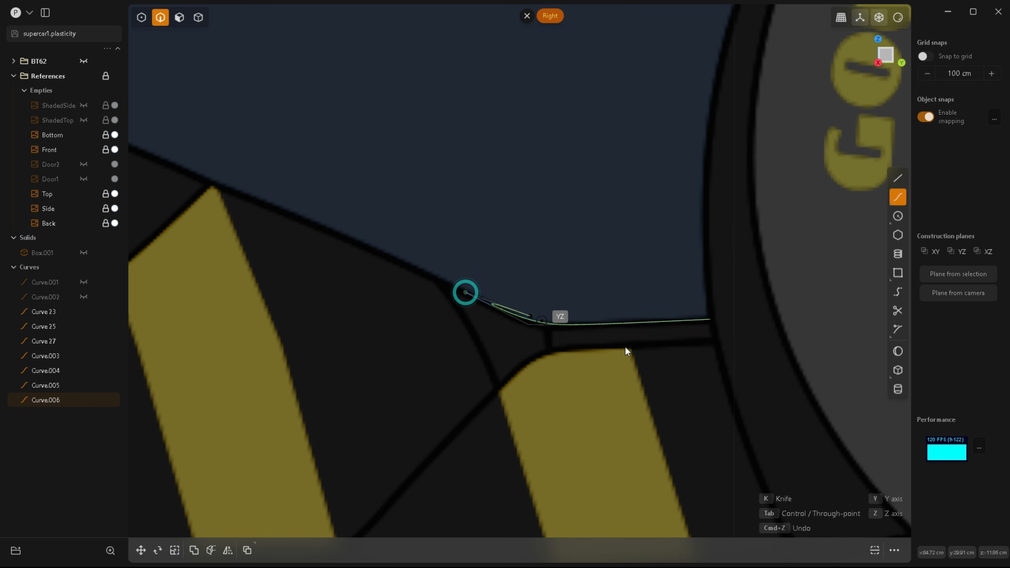
scroll(787, 378, "down", 5)
scroll(630, 294, "up", 5)
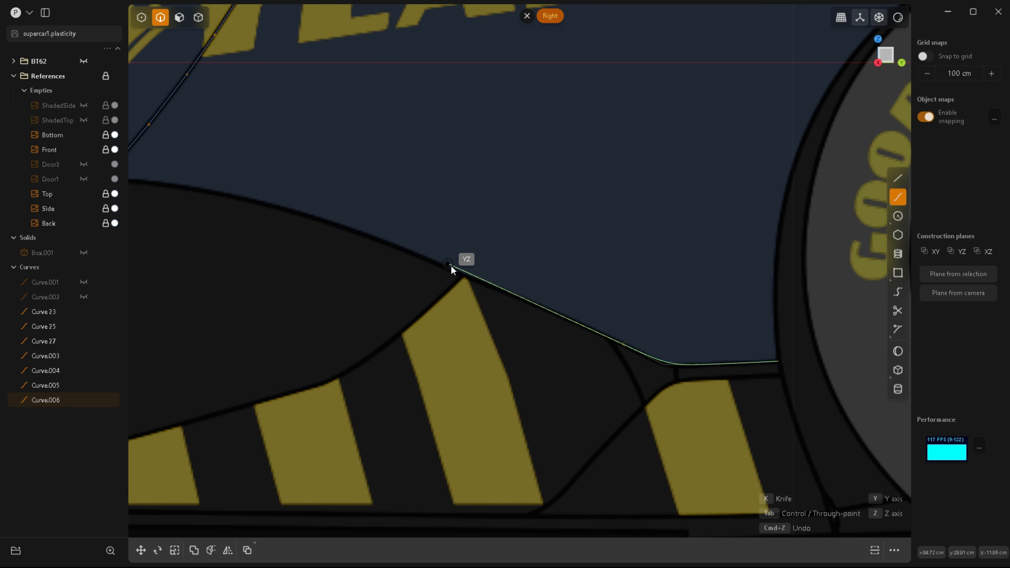
left_click(467, 269)
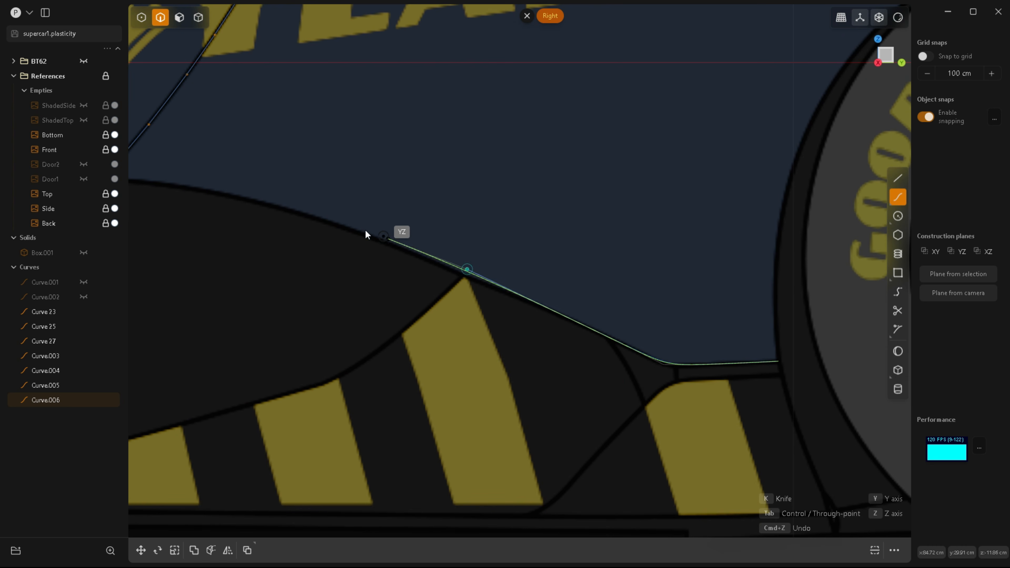
left_click(296, 207)
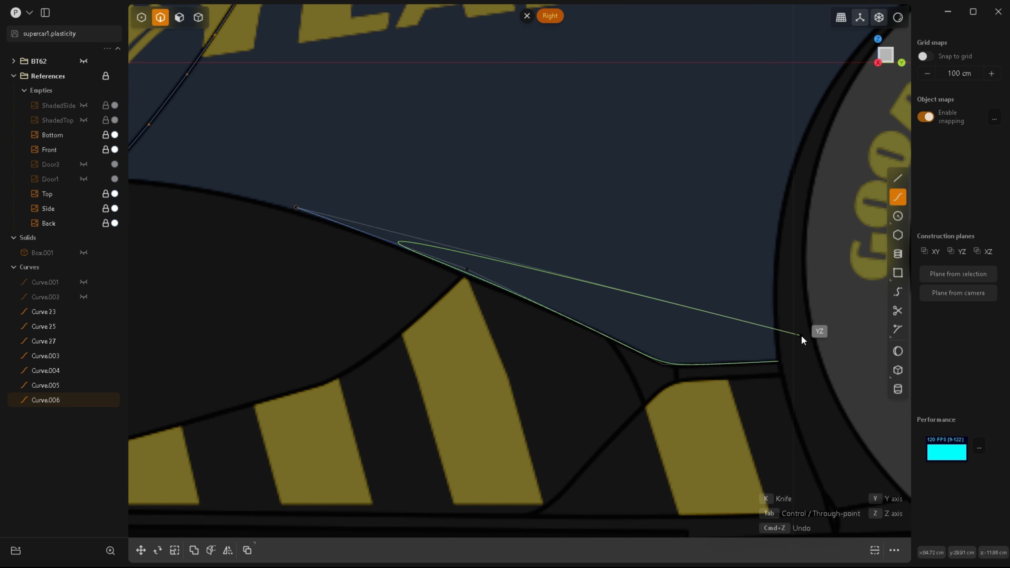
scroll(802, 339, "down", 4)
scroll(332, 258, "up", 3)
scroll(332, 261, "up", 1)
left_click(392, 218)
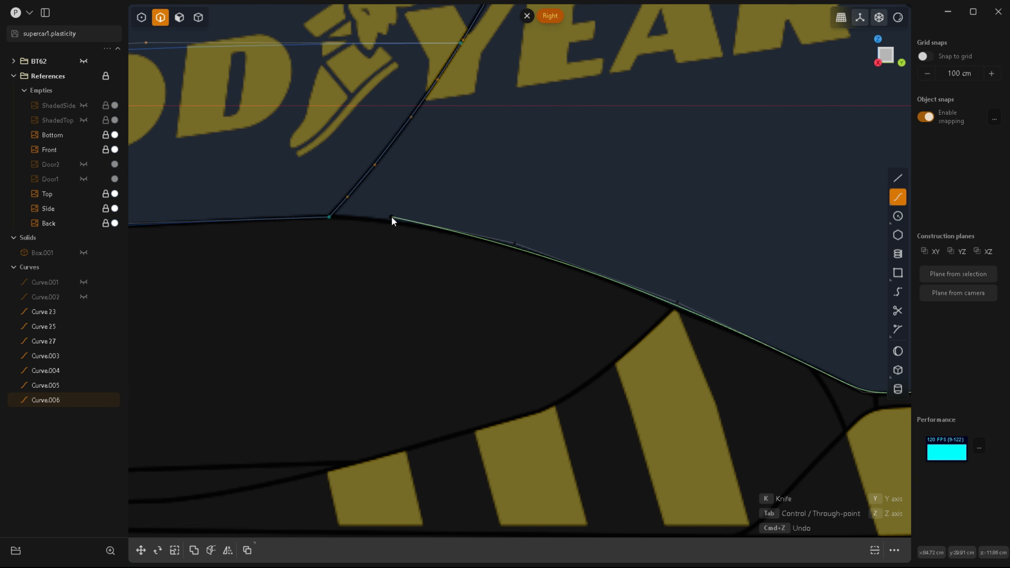
left_click(327, 218)
scroll(517, 289, "down", 4)
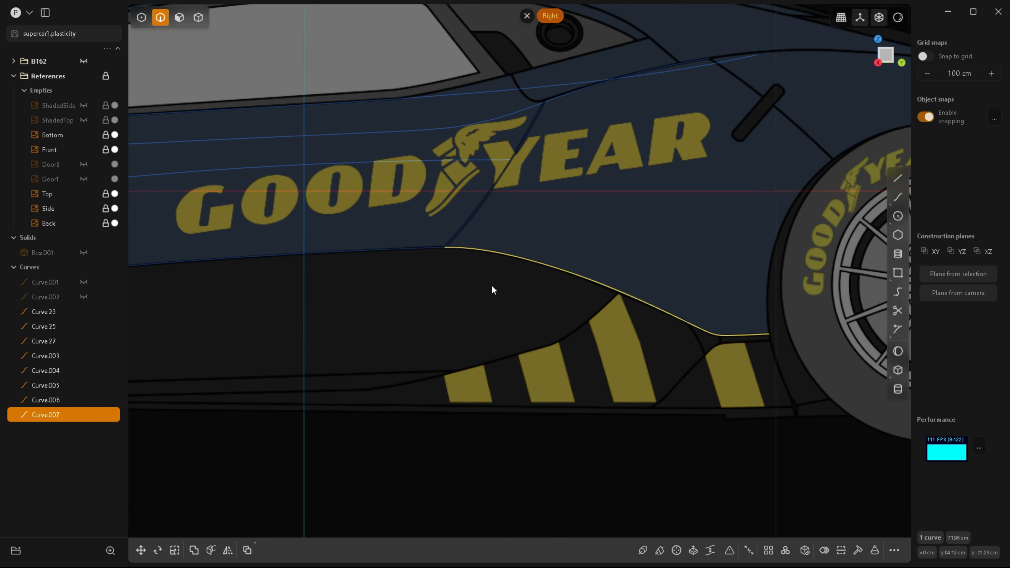
Step: Move the new lower-edge curve 84.64 cm outward along X, check it against the door curves, and delete it
scroll(469, 282, "down", 5)
middle_click_drag(442, 278, 475, 270)
key("g")
key("x")
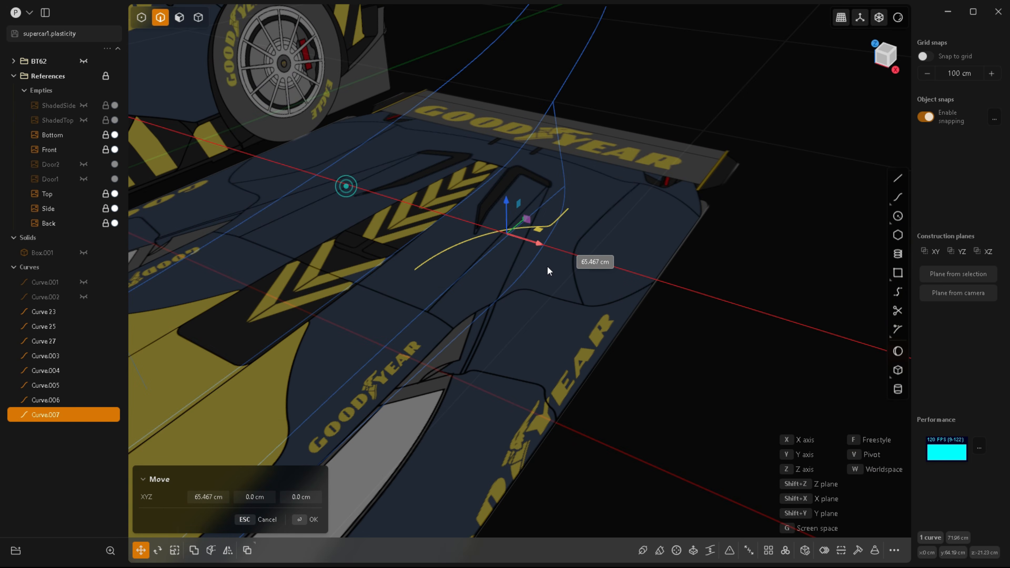
left_click(497, 306)
middle_click_drag(641, 349, 568, 265)
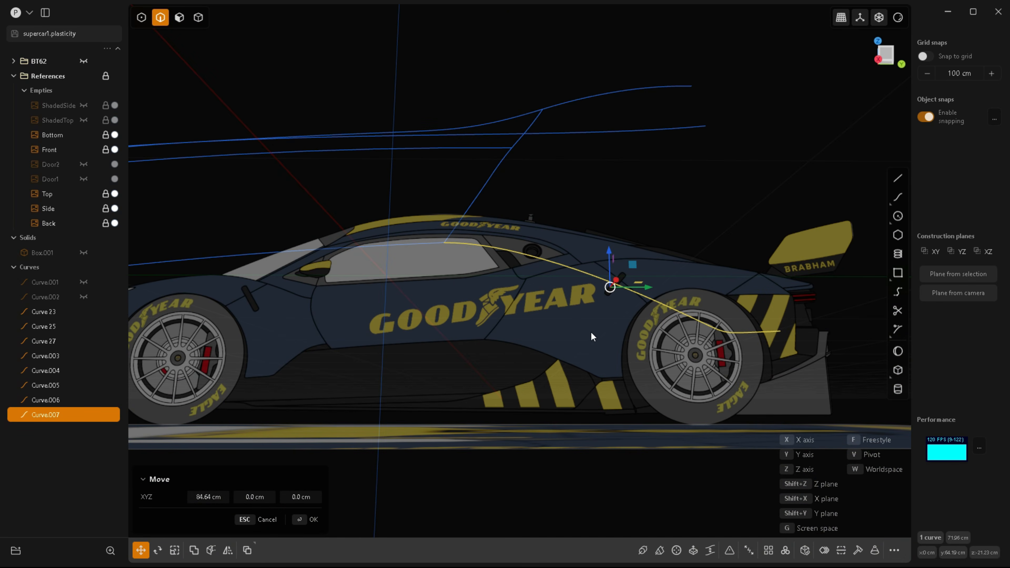
mouse_move(610, 352)
middle_mouse_down()
mouse_move(554, 398)
mouse_move(555, 441)
mouse_move(602, 265)
middle_mouse_up()
key("Return")
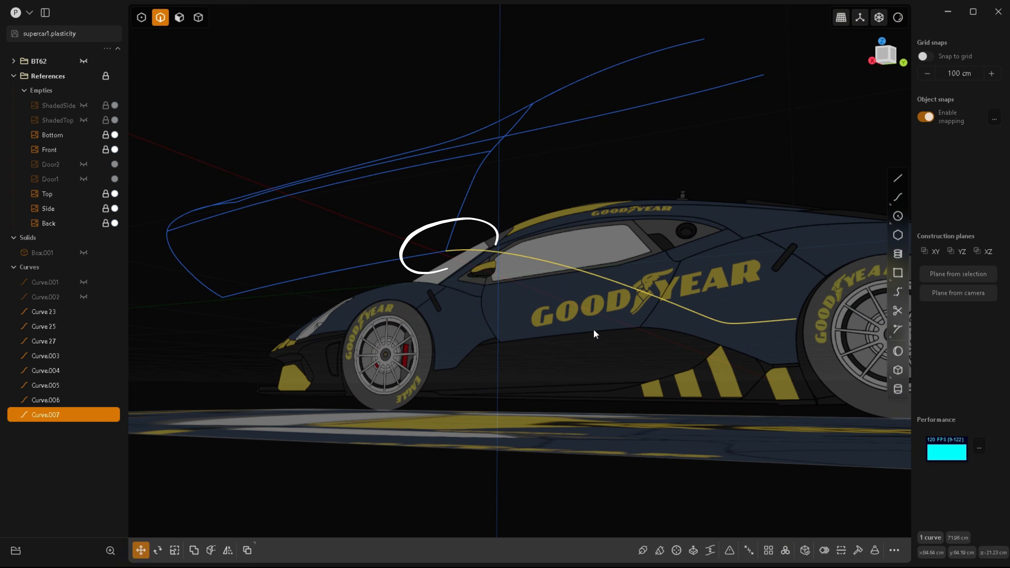
key("Delete")
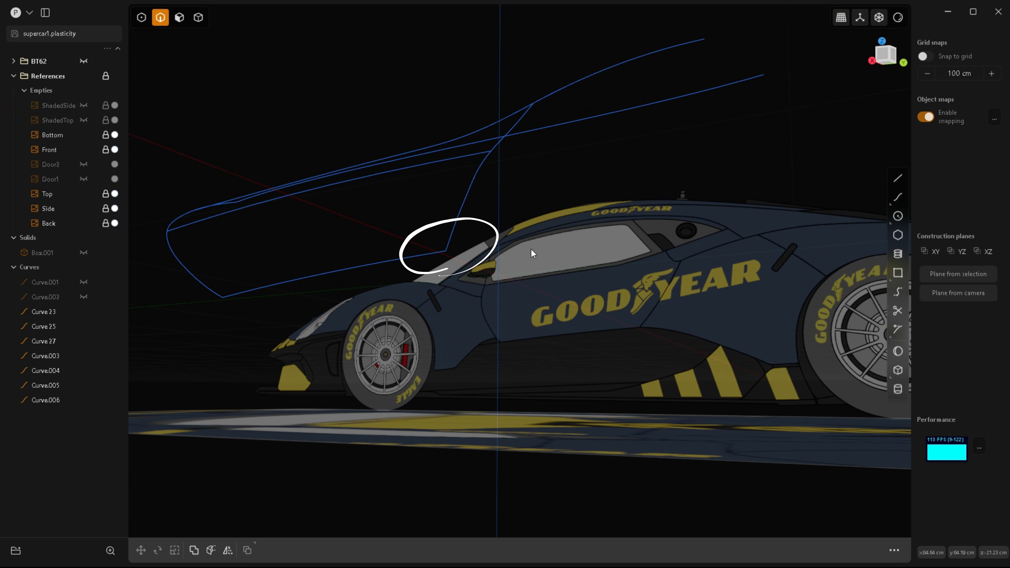
Step: Hide the door's rear seam curve, and start a control-point curve at the lower door-edge curve's rear end with its second point along the tangent
left_click(464, 213)
left_click(84, 326)
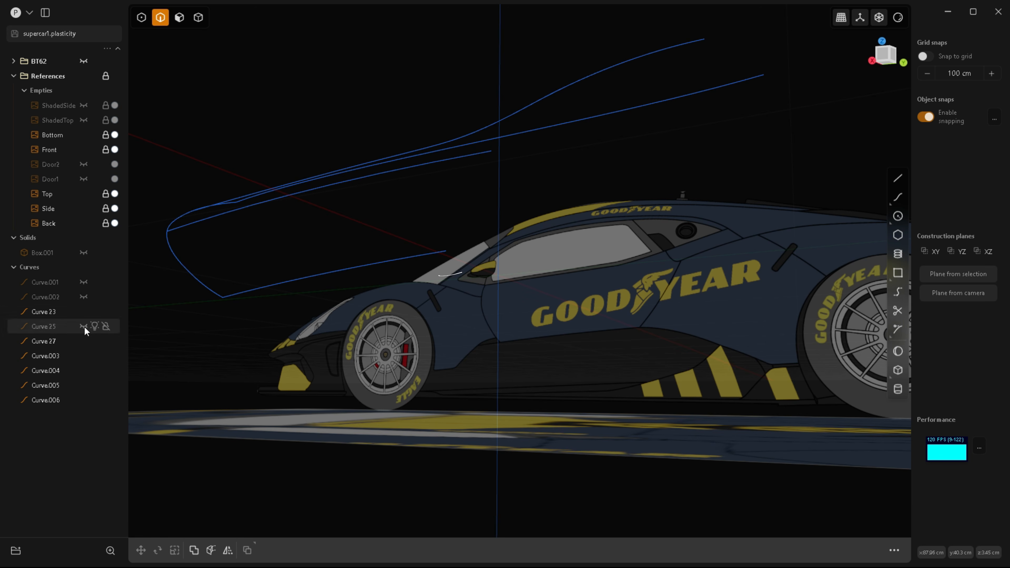
left_click(898, 196)
scroll(462, 251, "up", 5)
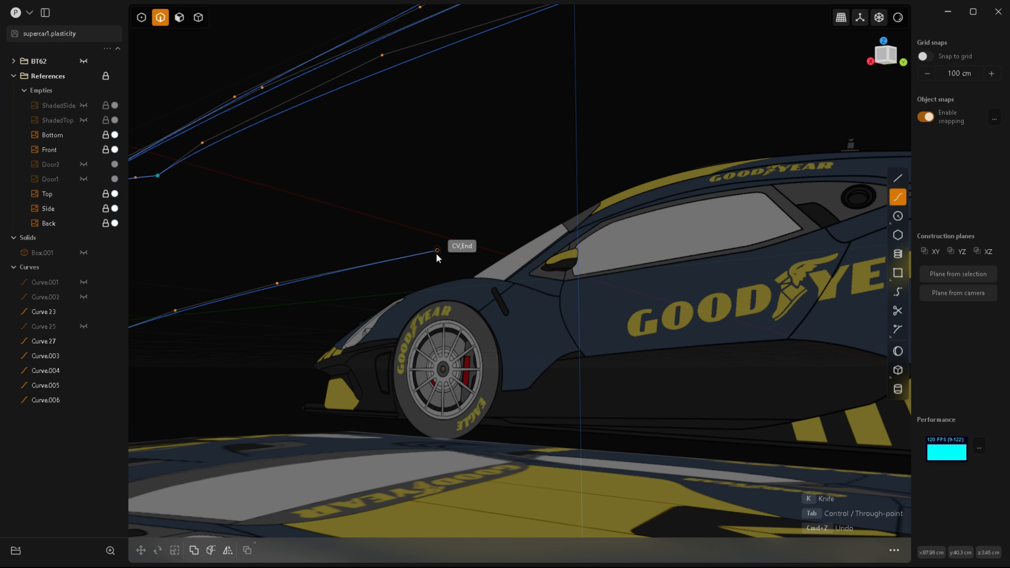
left_click(441, 254)
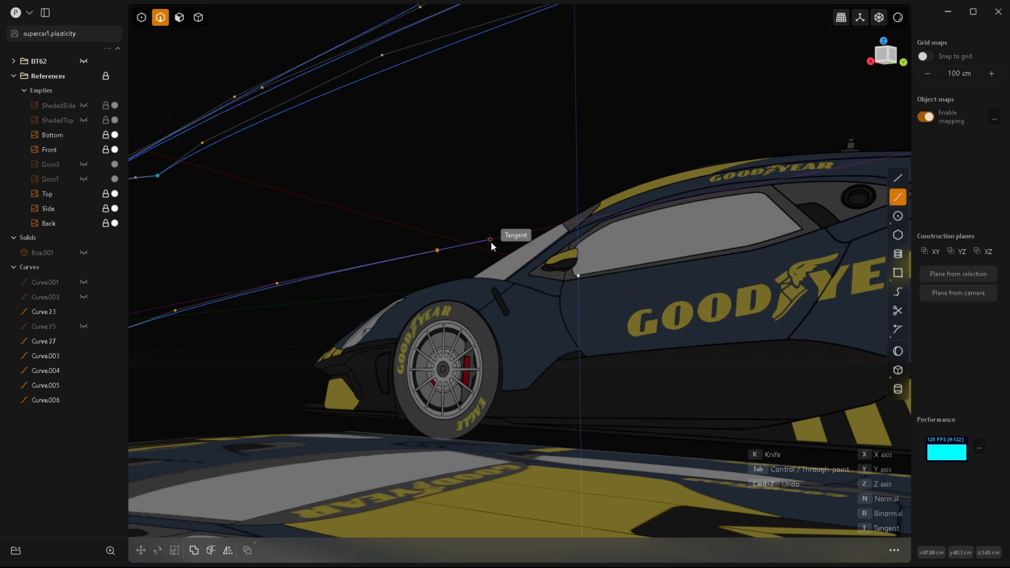
left_click(497, 238)
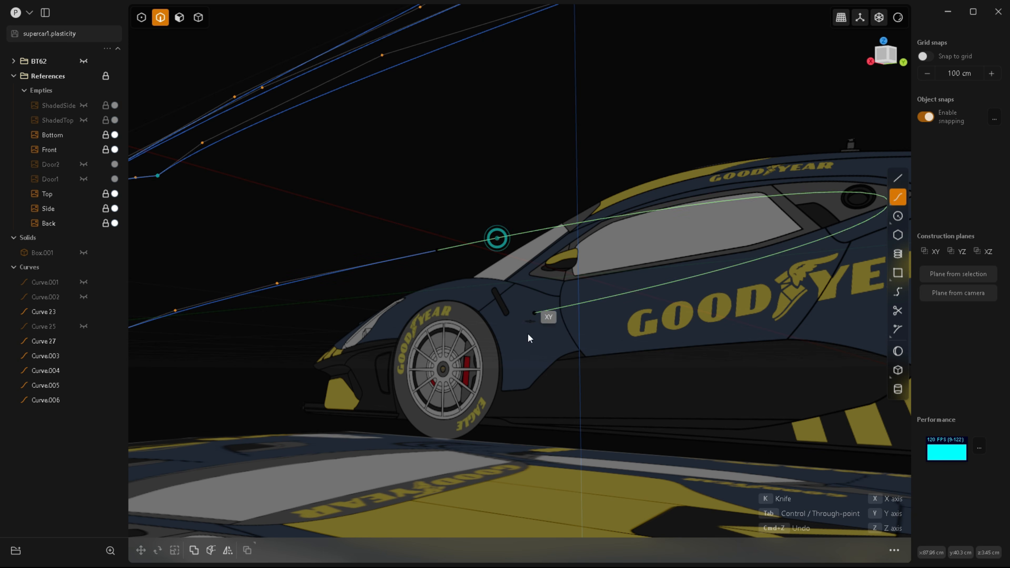
Step: In the right view, continue the curve along the rear panel's lower edge and finish it just before the rear wheel arch
mouse_move(487, 365)
middle_mouse_down()
mouse_move(508, 368)
mouse_move(497, 366)
middle_mouse_up()
scroll(497, 368, "down", 2)
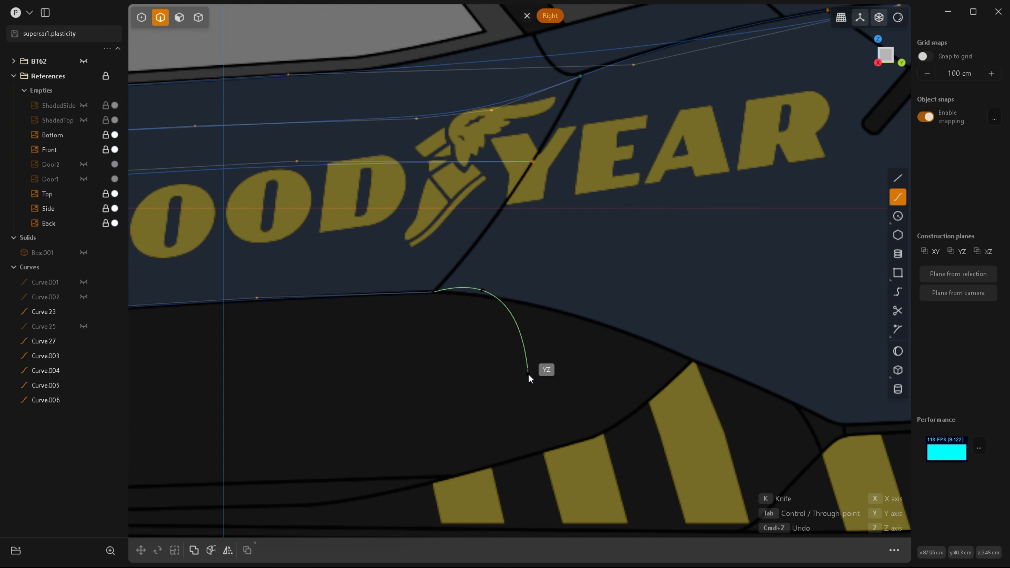
left_click(573, 311)
left_click(654, 340)
left_click(752, 381)
left_click(807, 409)
scroll(808, 409, "up", 3)
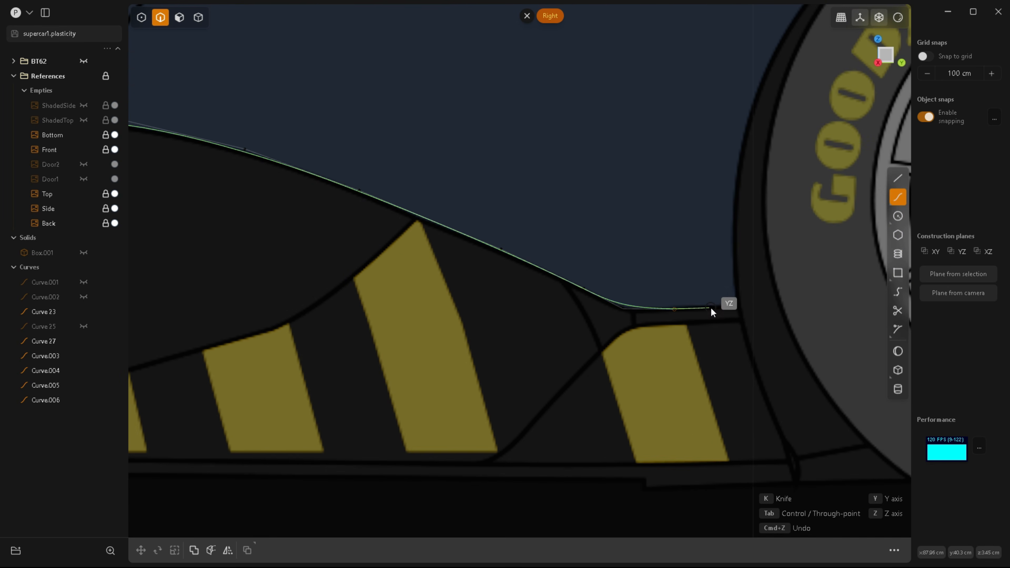
double_click(714, 308)
Step: Lower the rear-panel edge curve's control vertex just behind the tall yellow stripe's tip to follow the side reference
scroll(701, 309, "up", 2)
key("1")
scroll(670, 333, "down", 6)
scroll(480, 252, "up", 3)
scroll(565, 291, "down", 2)
scroll(698, 318, "up", 2)
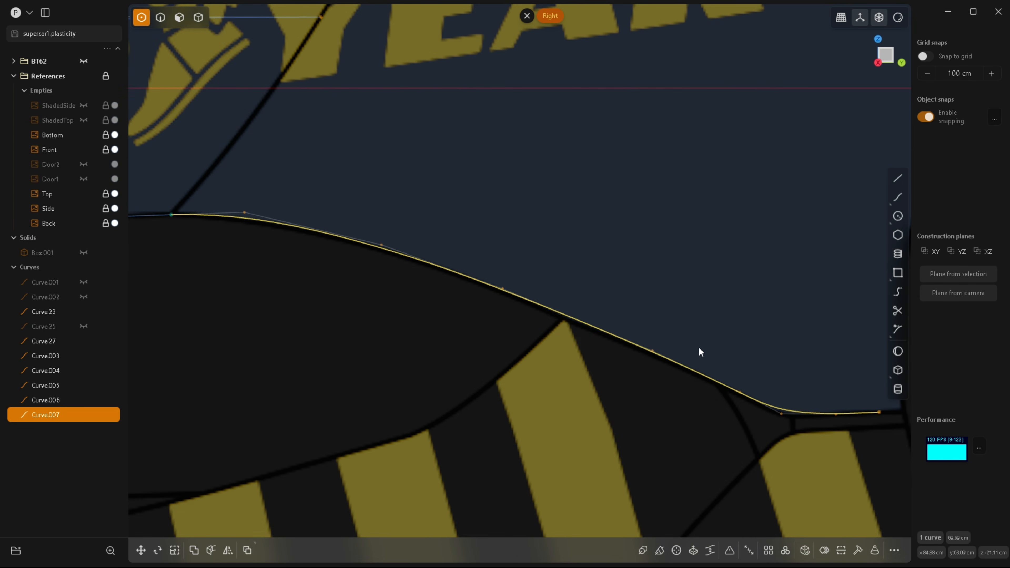
left_click(653, 348)
key("g")
left_click_drag(652, 308, 652, 316)
right_click(652, 316)
Step: Slightly lower the rear-panel edge curve's two control vertices ahead of the tall yellow stripe to fit the panel outline
left_click(503, 289)
key("g")
left_click_drag(504, 257, 504, 260)
right_click(468, 311)
left_click(381, 245)
key("g")
left_click_drag(382, 217, 382, 220)
right_click(370, 233)
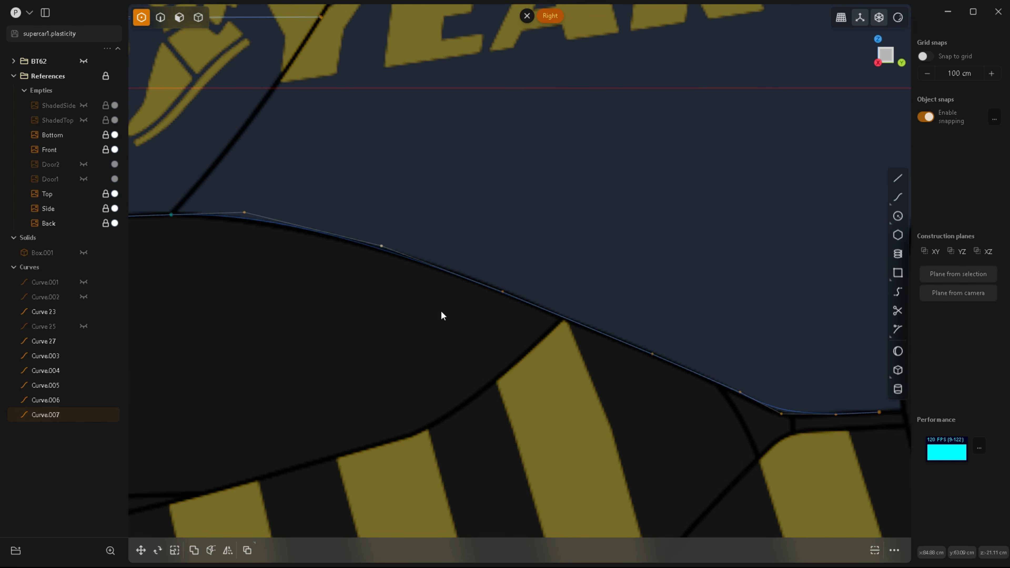
Step: Draw a circle of 36.2 cm radius centred on the rear wheel, matching the wheel arch in the side reference
scroll(465, 275, "down", 3)
key("2")
key("Escape")
scroll(598, 290, "down", 4)
left_click(560, 413)
scroll(553, 425, "down", 4)
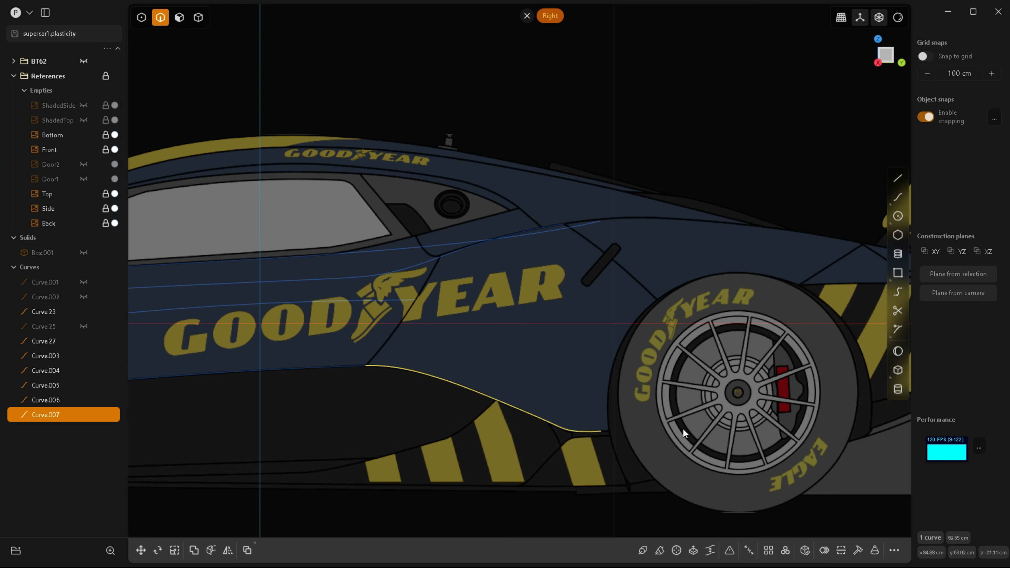
scroll(620, 387, "up", 4)
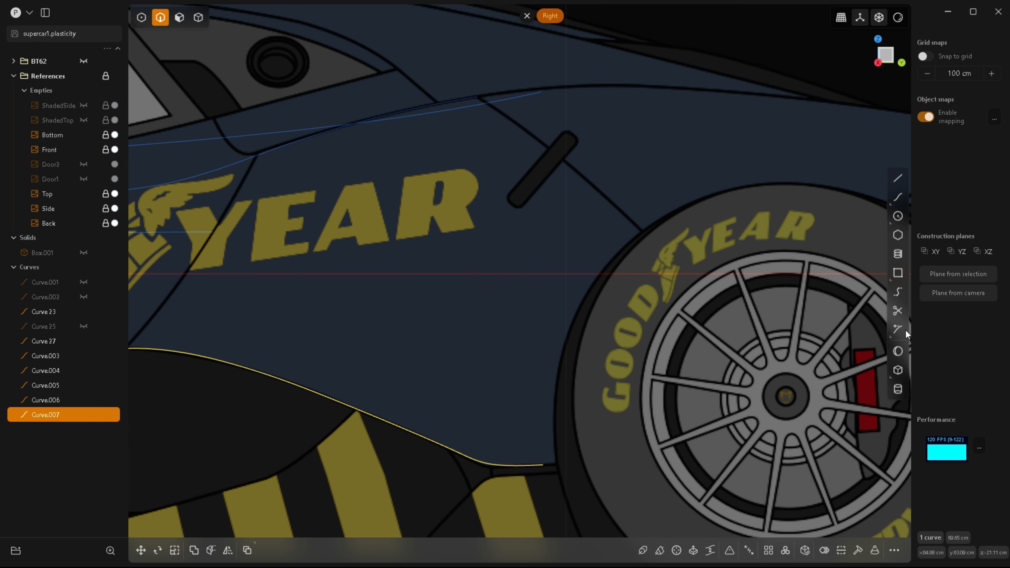
left_click(896, 217)
scroll(647, 378, "down", 5)
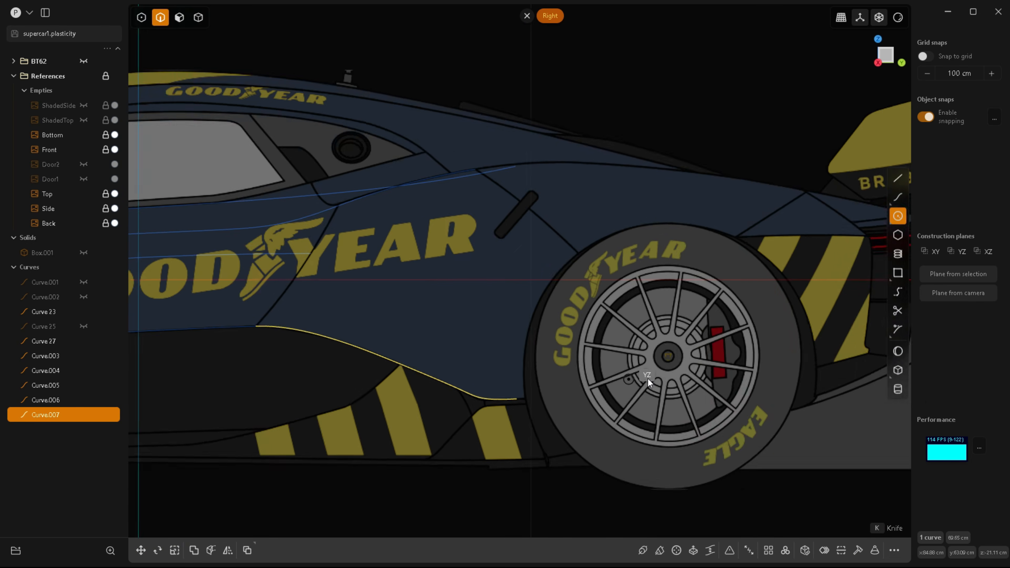
scroll(691, 359, "up", 5)
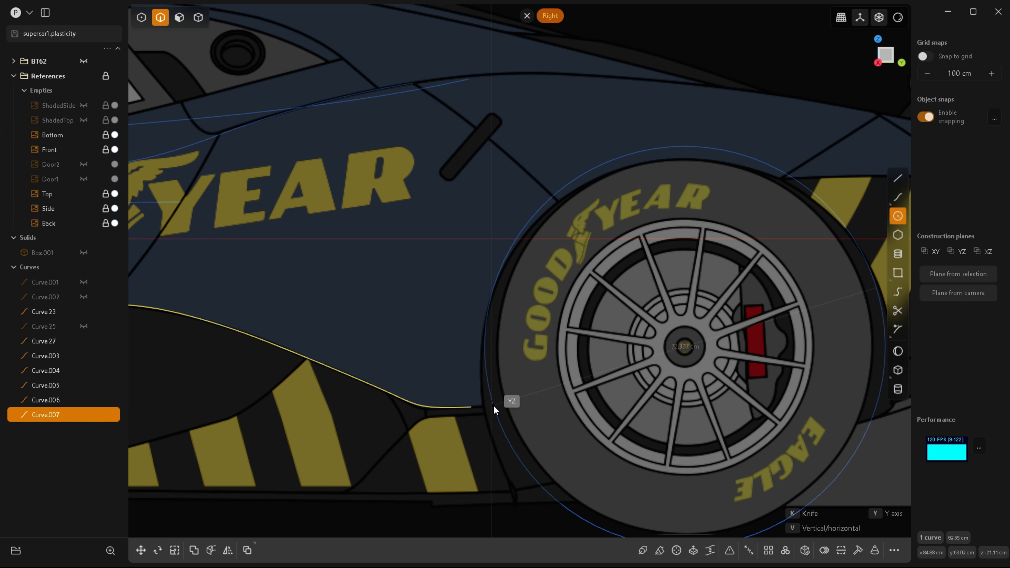
left_click(494, 408)
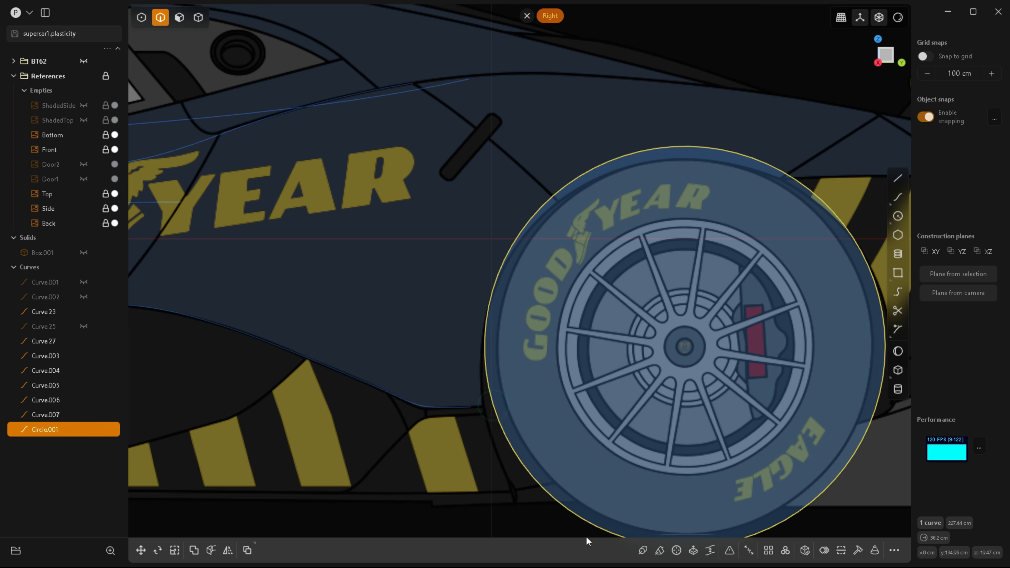
scroll(617, 335, "down", 2)
scroll(610, 333, "up", 2)
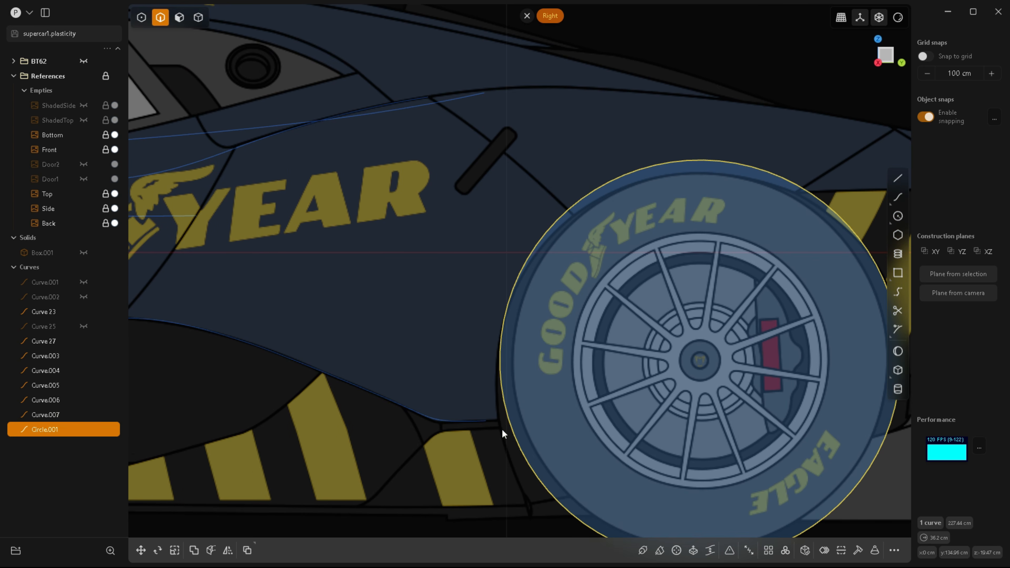
scroll(502, 429, "up", 4)
key("1")
left_click(481, 415)
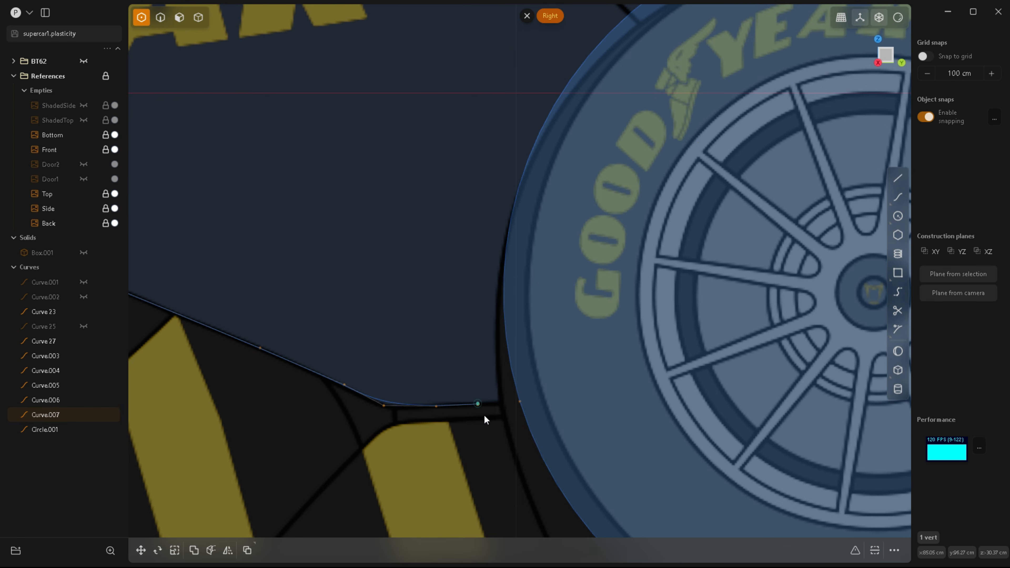
key("g")
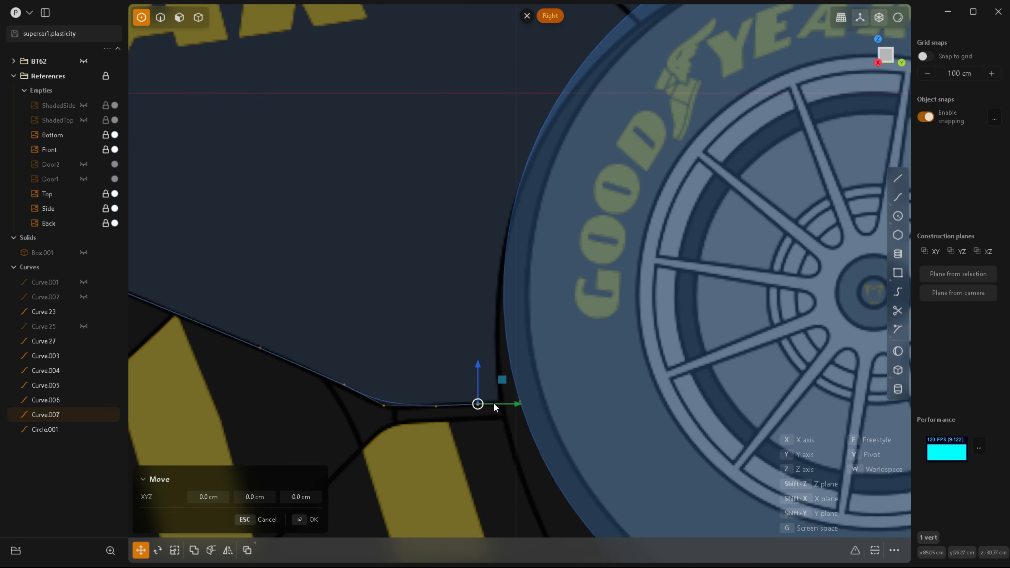
scroll(543, 413, "down", 1)
scroll(527, 415, "down", 4)
middle_click_drag(526, 416, 671, 366)
key("Escape")
Step: Move the rear wheel arch circle 91.771 cm outward along X to the body's side edge in the top reference
key("2")
left_click(440, 255)
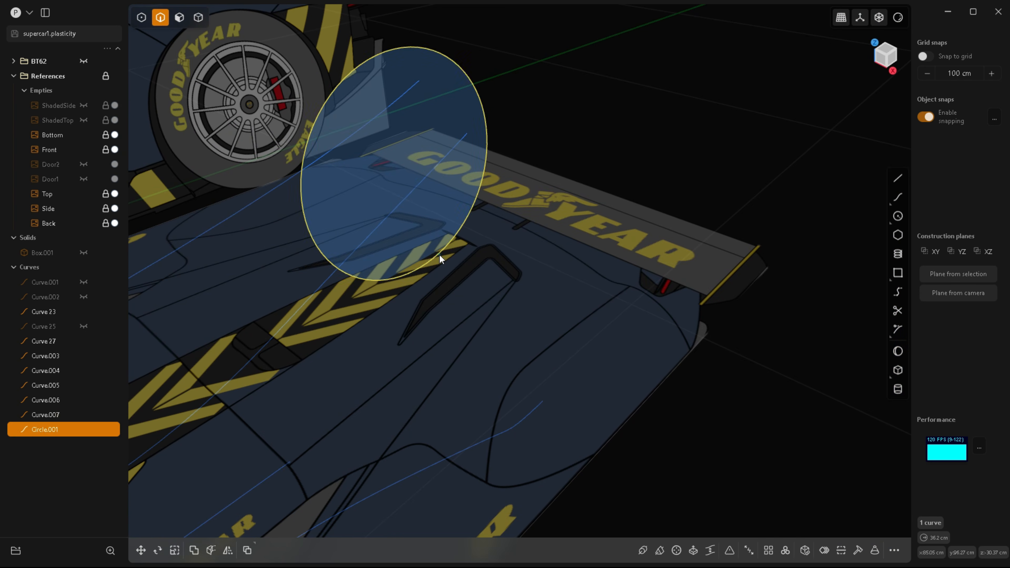
key("KP_7")
key("g")
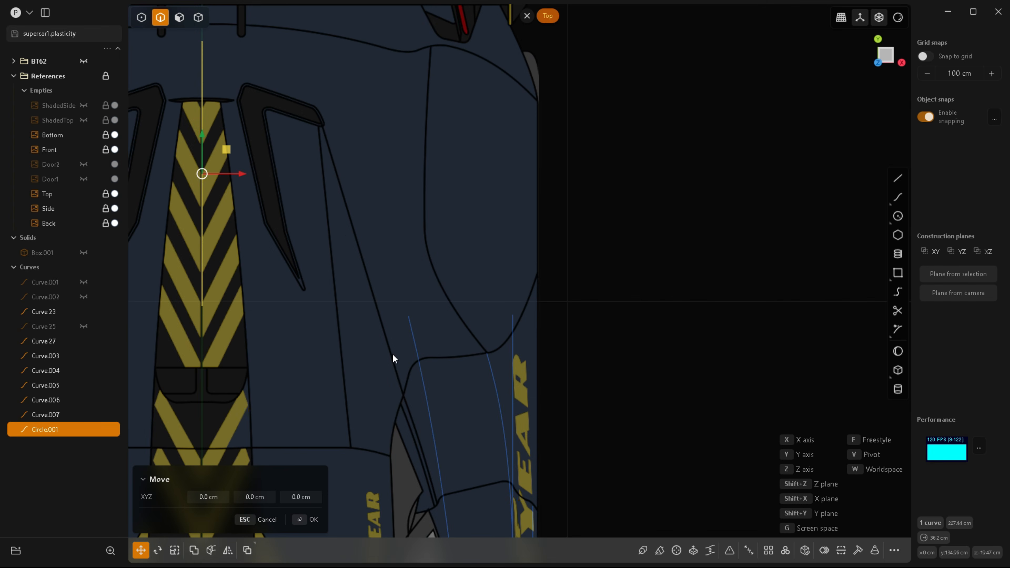
key("x")
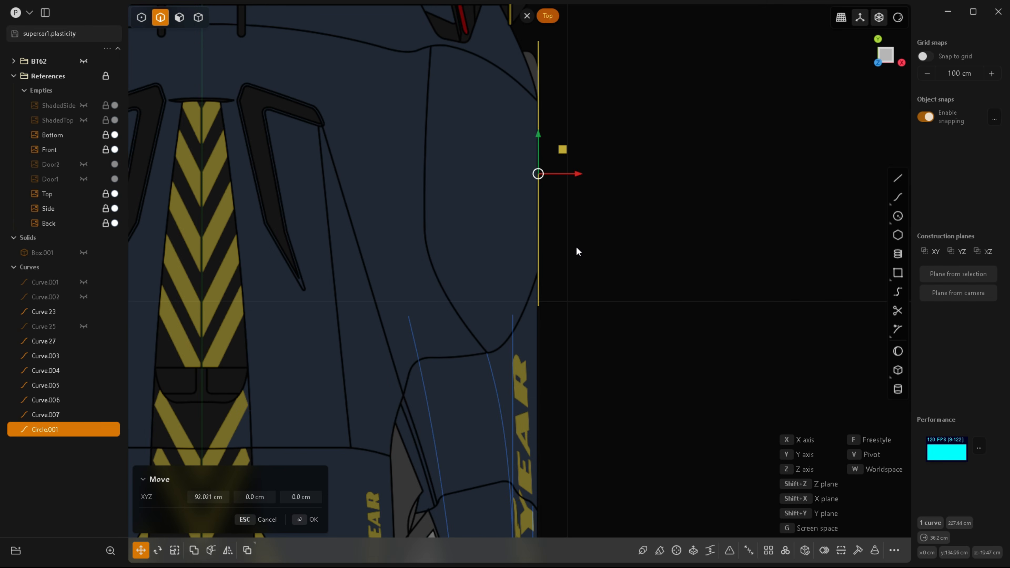
scroll(544, 207, "up", 6)
scroll(559, 283, "down", 3)
scroll(542, 109, "up", 4)
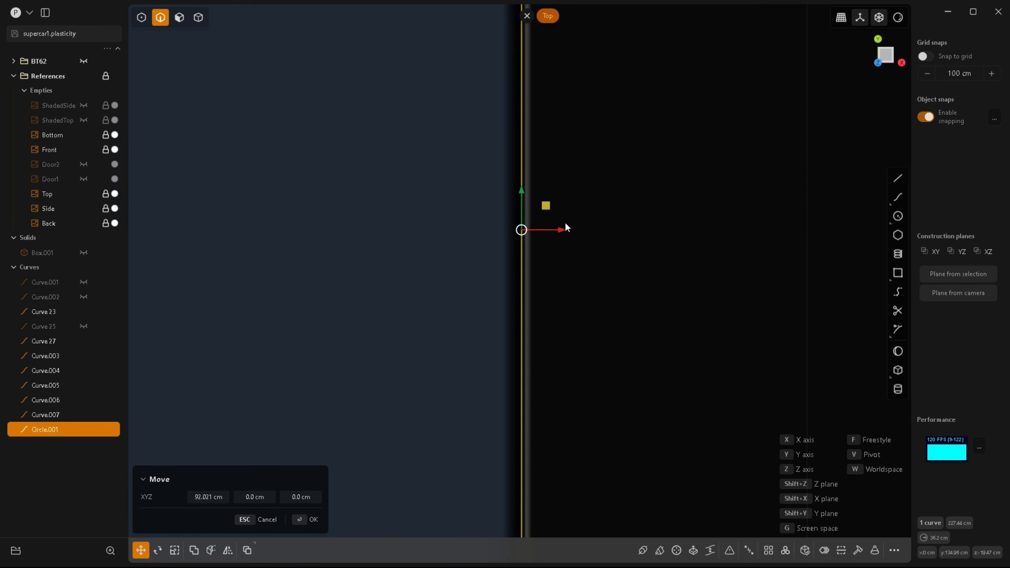
left_click(554, 230)
scroll(575, 390, "down", 5)
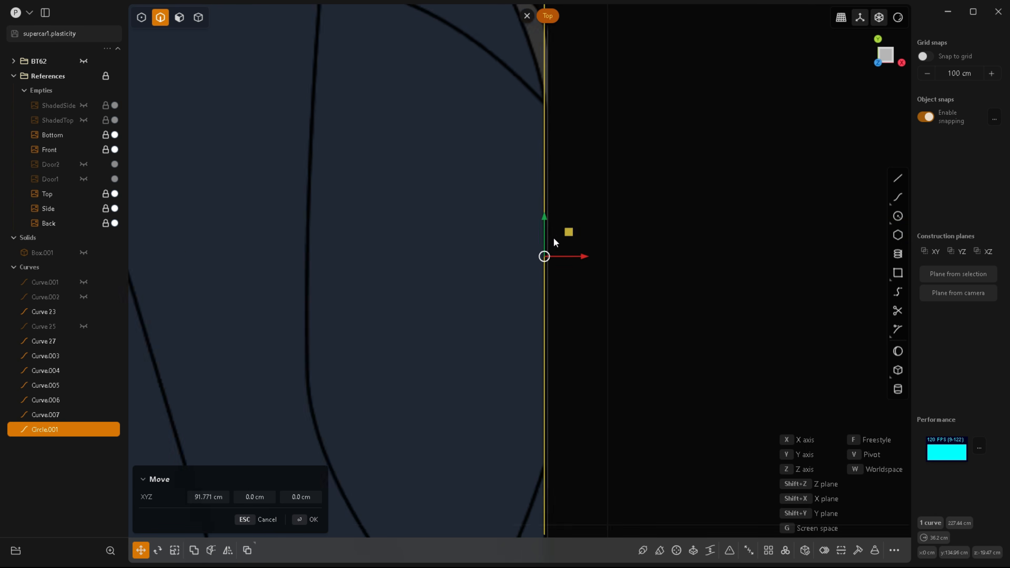
scroll(554, 237, "down", 3)
key("ctrl+KP_1")
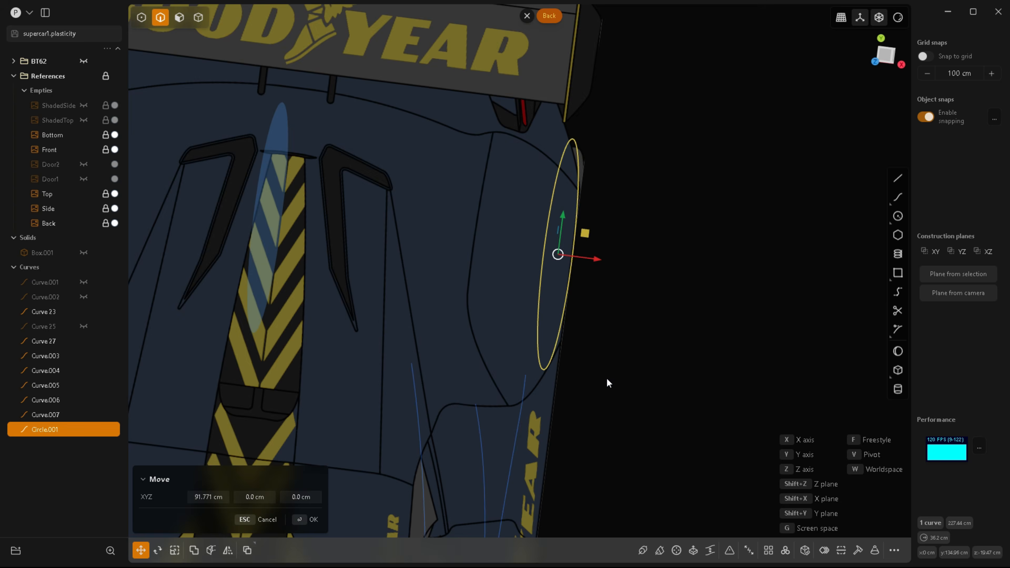
scroll(638, 251, "up", 5)
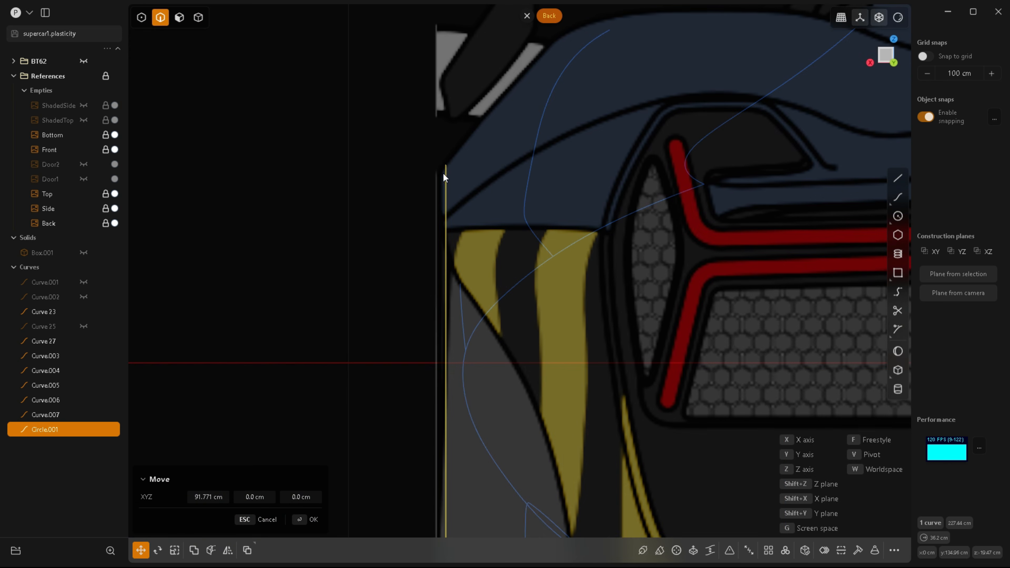
key("KP_1")
key("ctrl+KP_1")
key("KP_3")
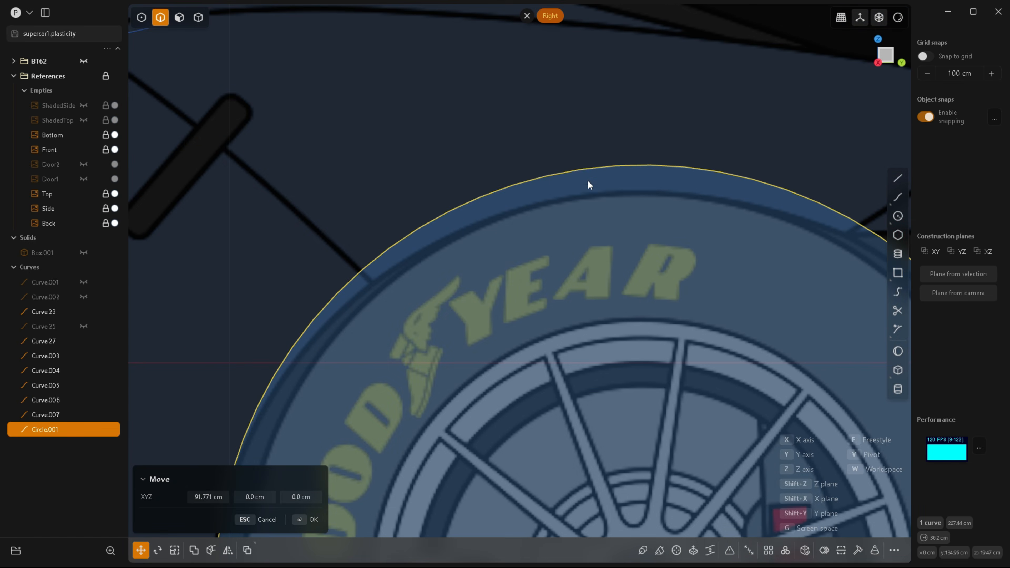
scroll(444, 249, "down", 5)
scroll(509, 326, "up", 3)
scroll(509, 326, "up", 5)
key("1")
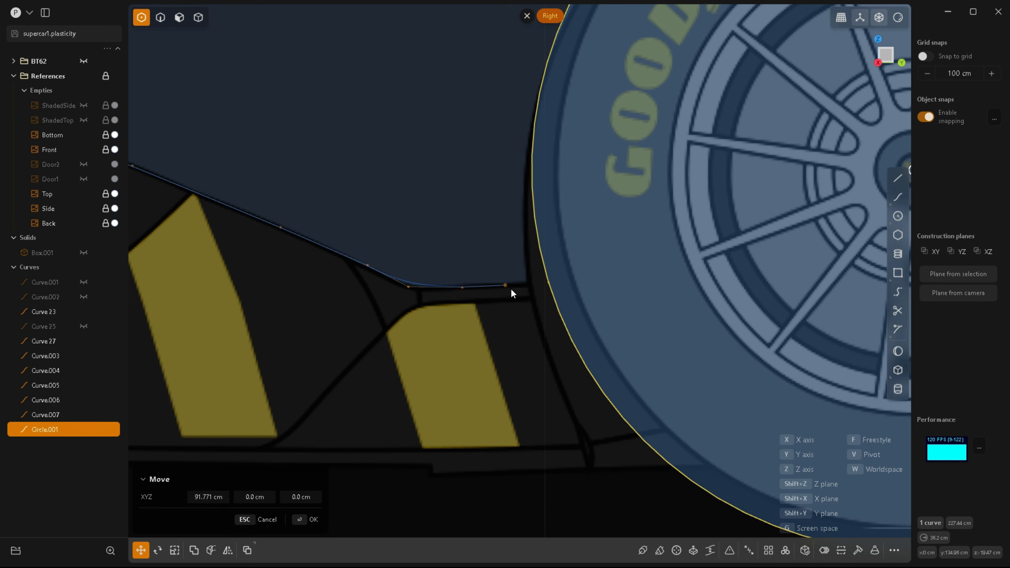
right_click(505, 290)
Step: In the right view, move the rear-panel edge curve's end vertex rearward to meet the wheel arch circle
left_click(506, 285)
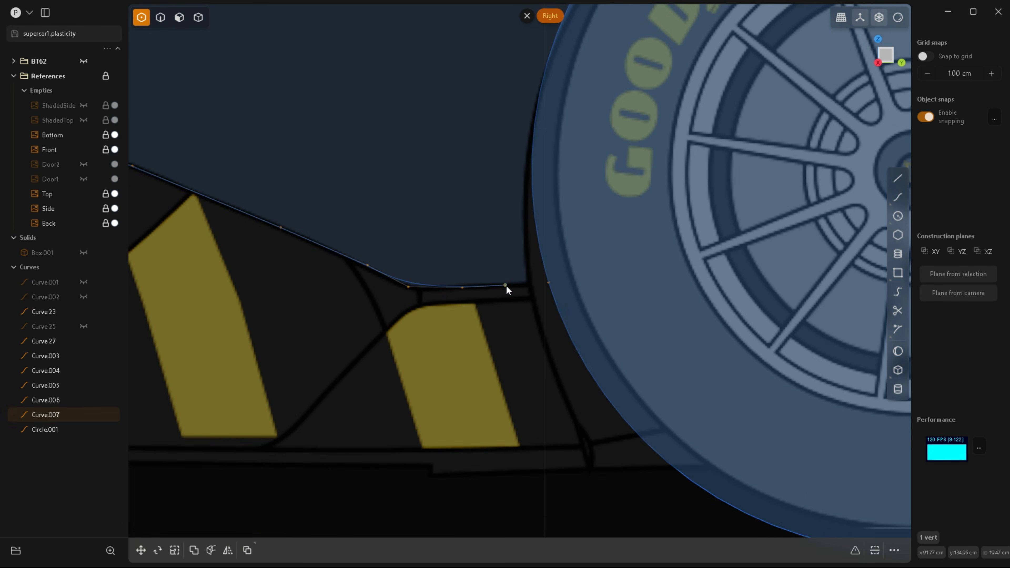
key("g")
left_click_drag(529, 284, 548, 285)
right_click(544, 351)
left_click(544, 350)
left_click(549, 347)
Step: Move the edge curve's end vertex outward along X to the wheel arch circle's plane and snap it onto the circle
mouse_move(490, 311)
middle_mouse_down()
mouse_move(518, 350)
mouse_move(564, 365)
middle_mouse_up()
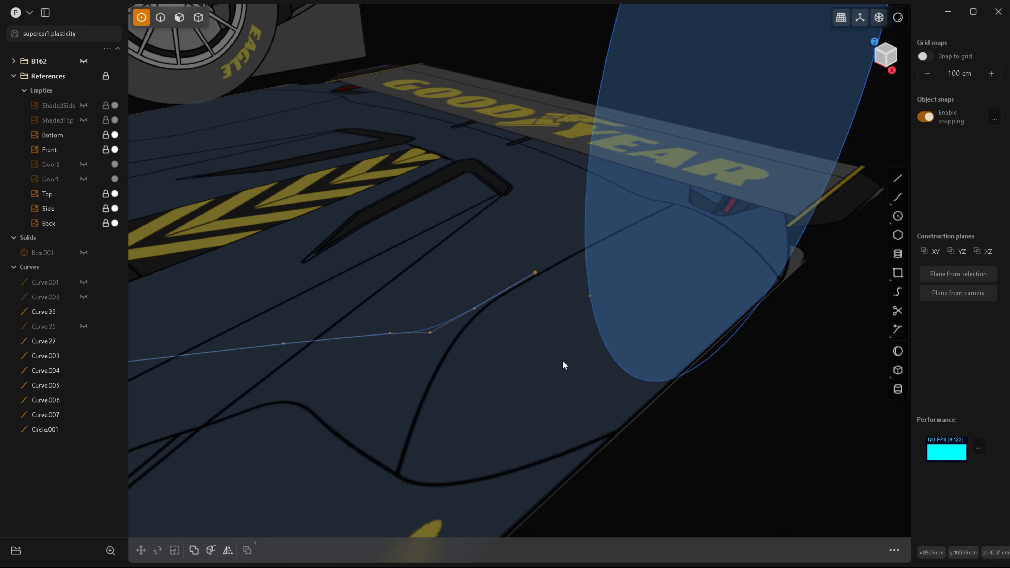
left_click(534, 276)
key("g")
key("x")
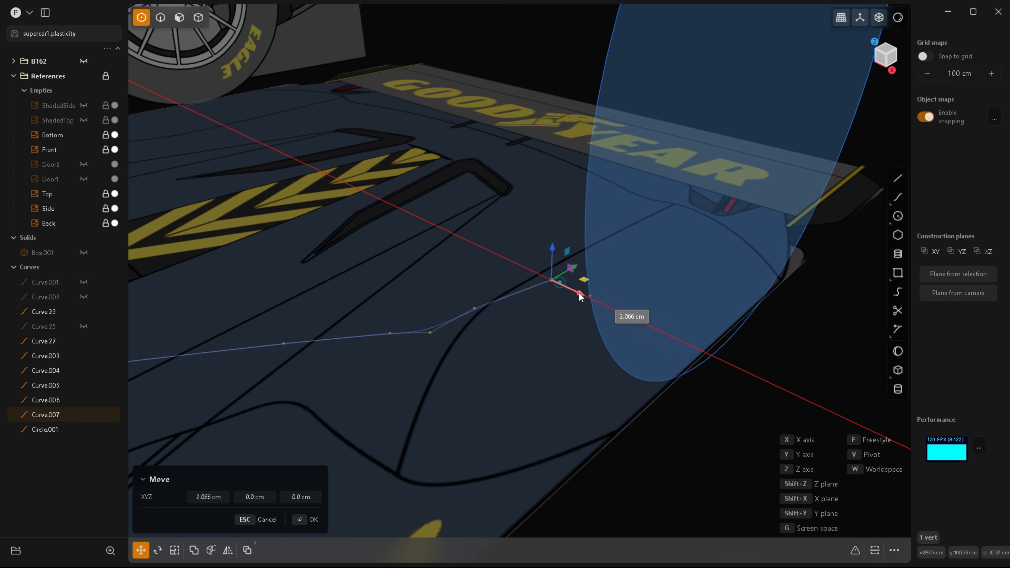
left_click(583, 360)
left_click(583, 358)
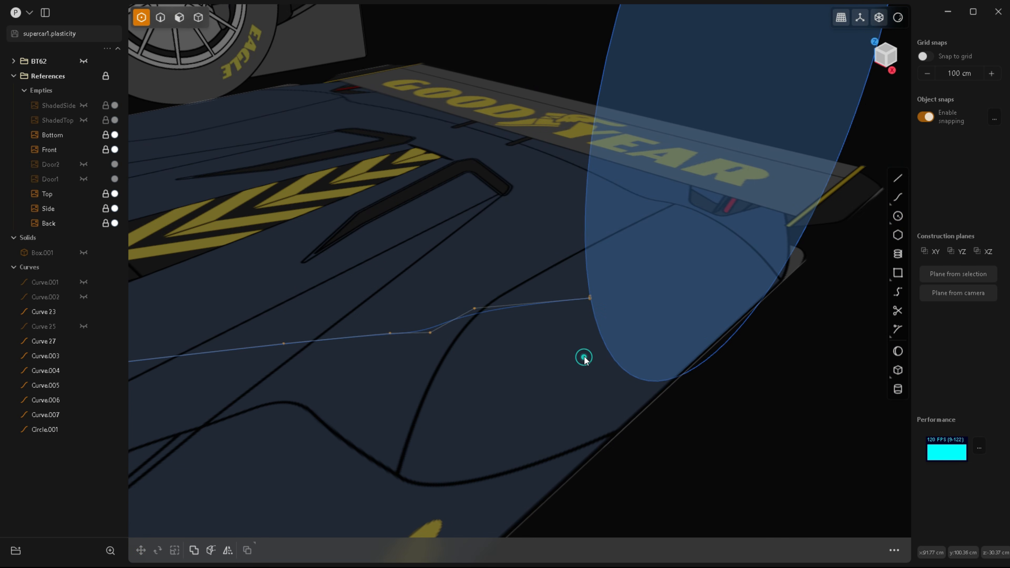
middle_click_drag(583, 357, 783, 297)
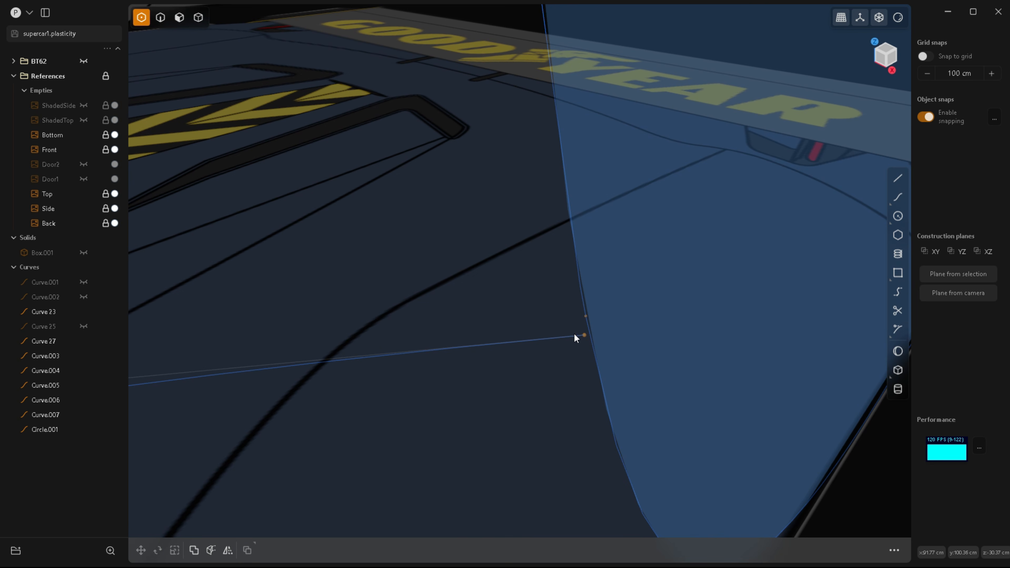
left_click_drag(583, 335, 589, 328)
middle_click_drag(568, 376, 446, 377)
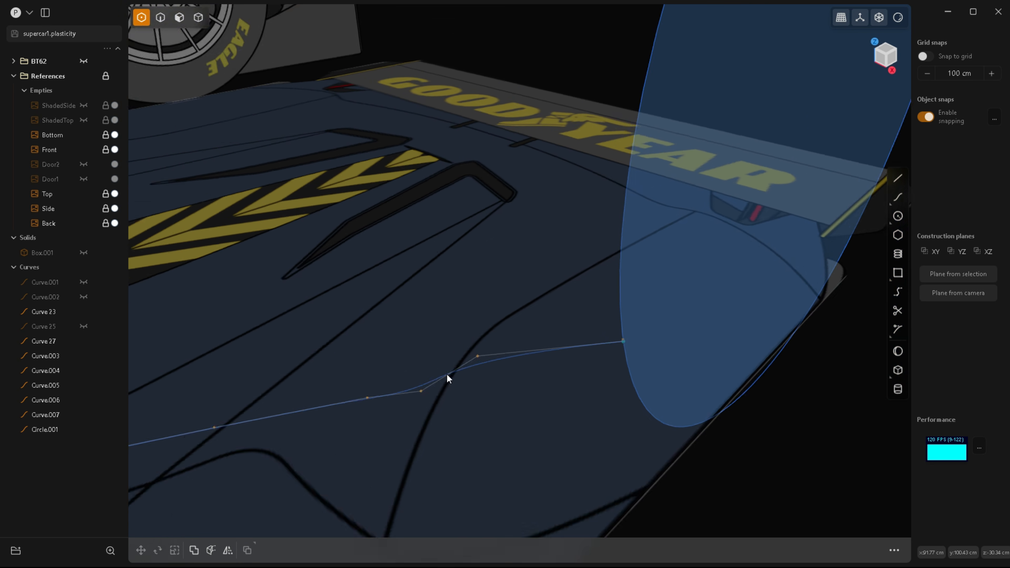
Step: In the bottom view, move the rear-panel edge curve's control vertex behind the door 0.52 cm outward along X, onto the red reference line
scroll(613, 346, "down", 3)
middle_click_drag(598, 406, 546, 363)
key("KP_3")
key("ctrl+KP_7")
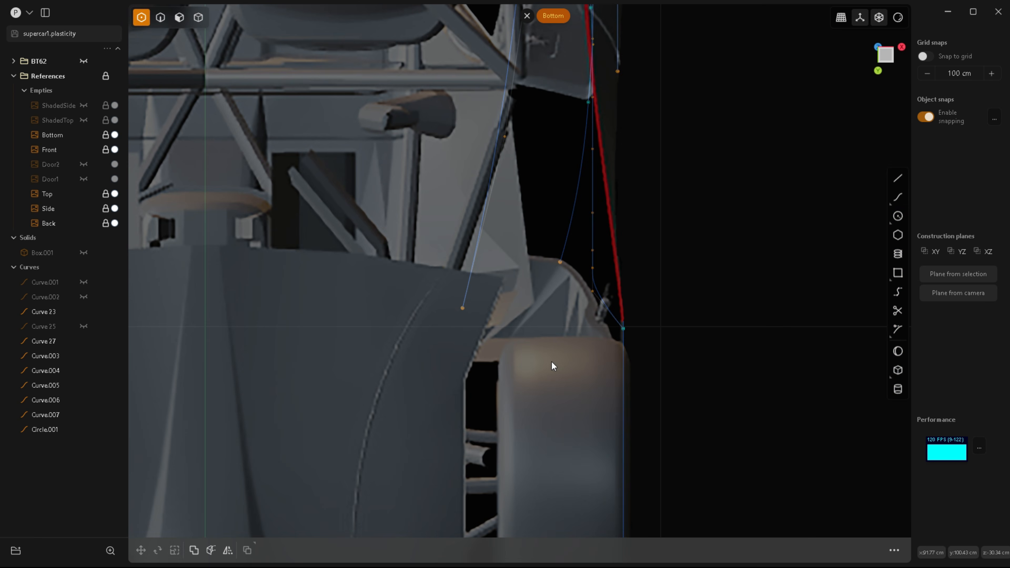
scroll(479, 369, "down", 5)
scroll(553, 161, "up", 7)
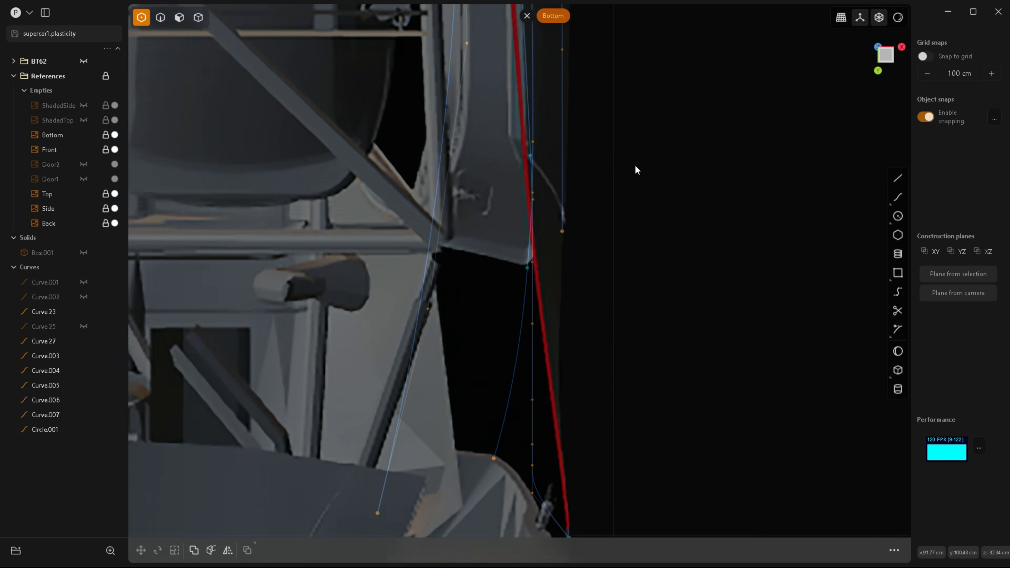
scroll(561, 338, "down", 5)
scroll(549, 316, "up", 5)
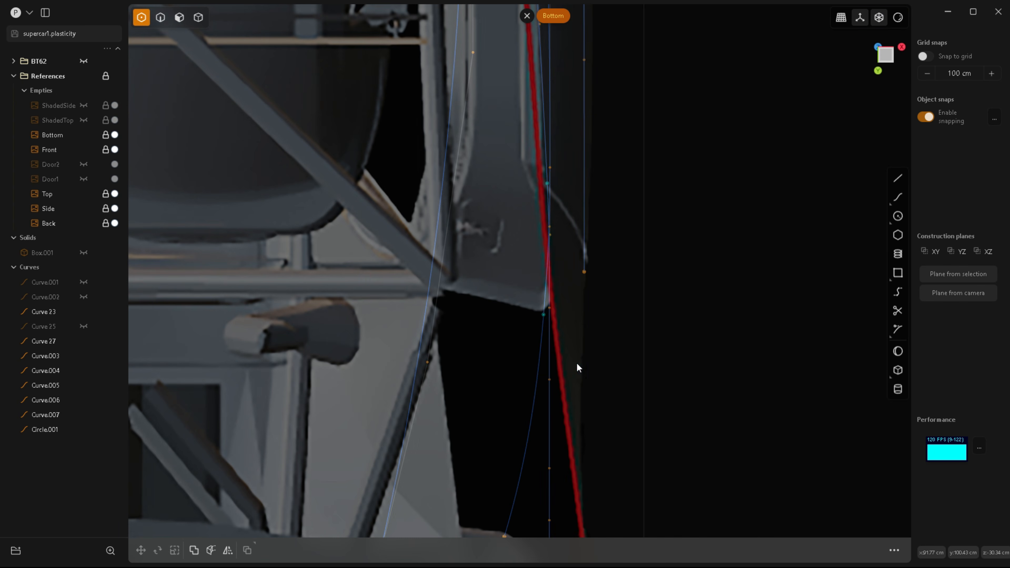
left_click(557, 354)
scroll(560, 266, "up", 2)
key("2")
key("1")
scroll(563, 255, "up", 1)
key("Escape")
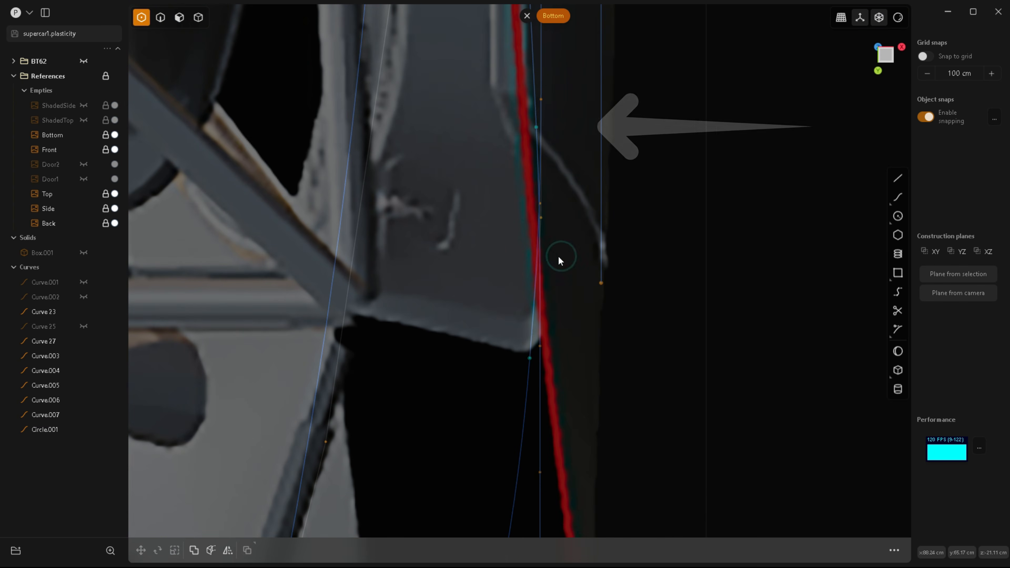
left_click(539, 347)
key("g")
left_click_drag(570, 347, 576, 346)
scroll(531, 213, "down", 5)
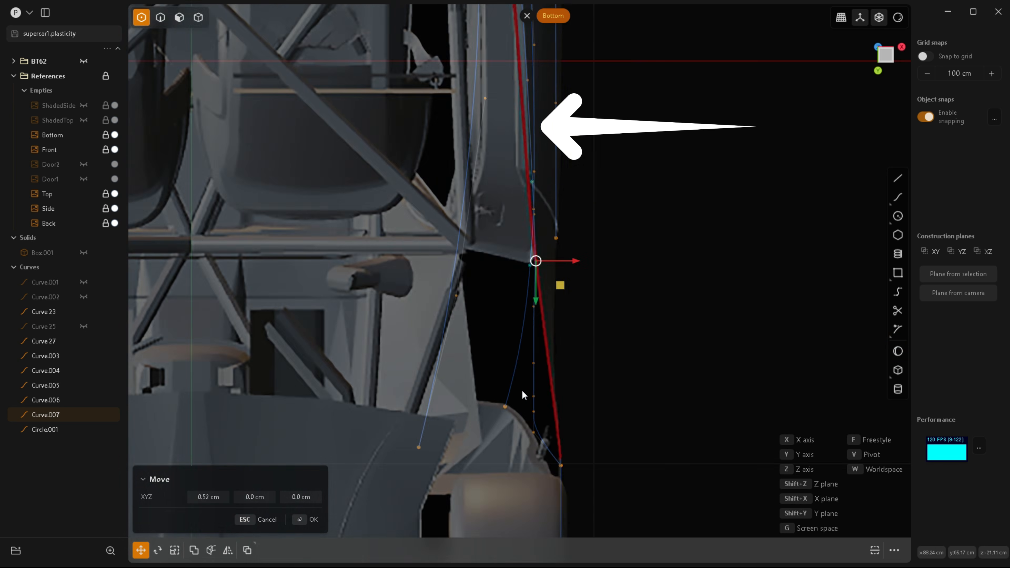
scroll(534, 388, "up", 5)
key("Return")
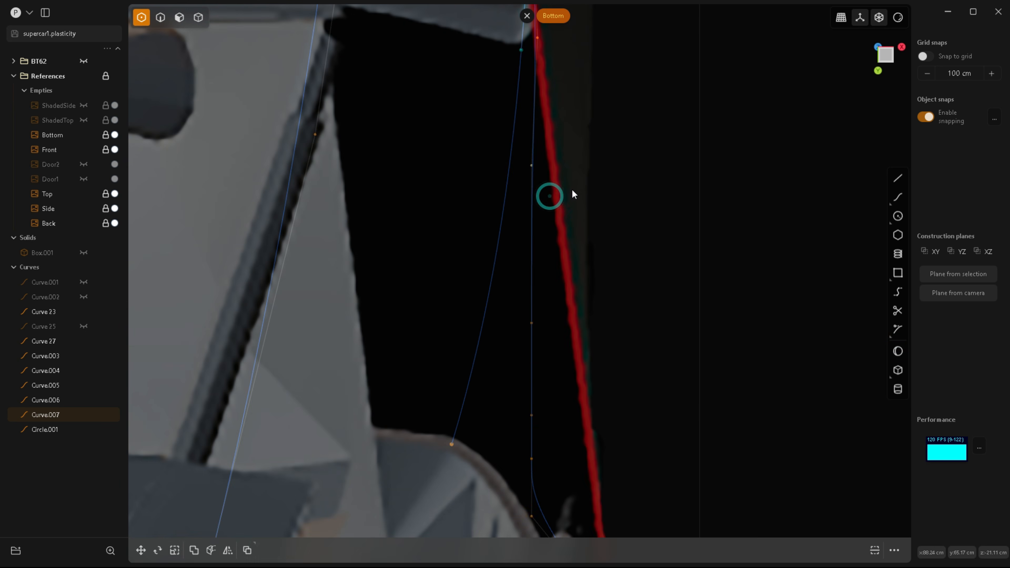
Step: Move the edge curve's next two control vertices outward along X by 1.78 cm and 3.727 cm to follow the red line
key("g")
left_click_drag(558, 168, 577, 167)
scroll(542, 281, "down", 3)
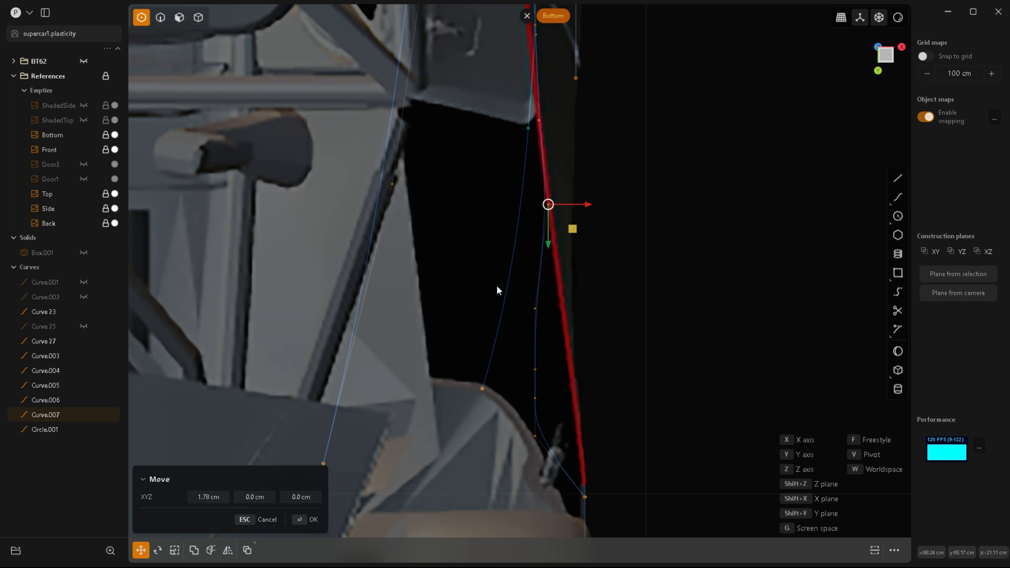
scroll(547, 277, "up", 3)
left_click_drag(547, 282, 587, 287)
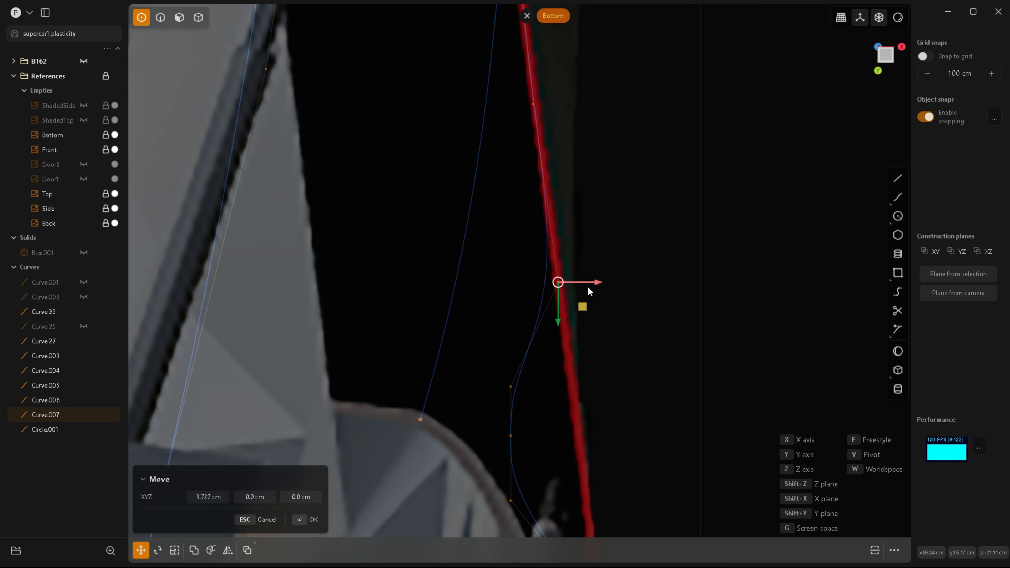
key("Return")
Step: Move the following two control vertices outward along X onto the red line, the second one by 5.153 cm
left_click_drag(533, 413, 499, 376)
scroll(570, 323, "down", 3)
scroll(580, 378, "up", 4)
key("g")
left_click_drag(511, 289, 584, 296)
key("Return")
left_click_drag(525, 362, 473, 338)
key("g")
left_click_drag(514, 347, 593, 360)
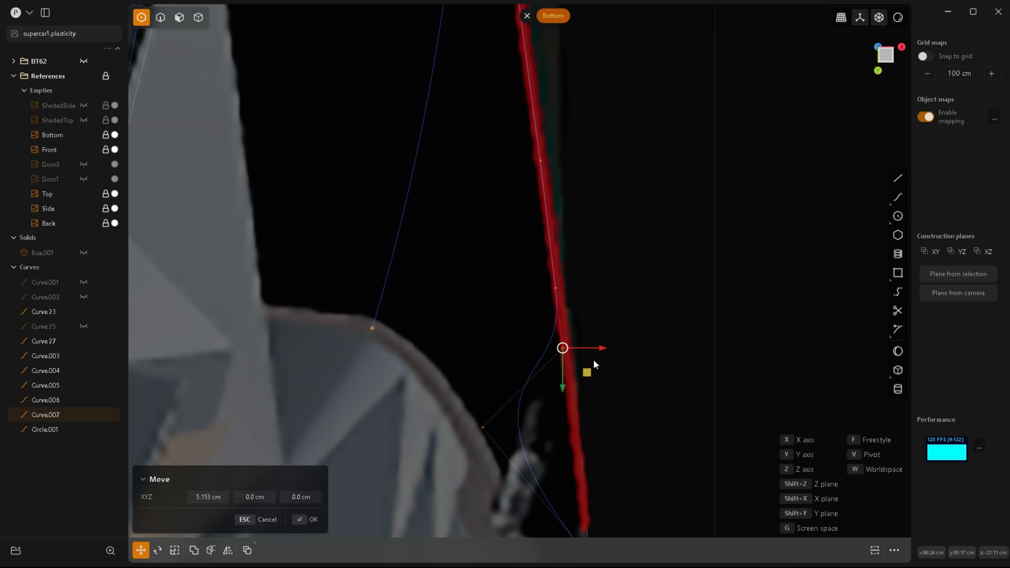
scroll(575, 270, "down", 3)
scroll(575, 270, "up", 4)
key("Return")
Step: Move the last control vertex before the wheel arch about 5.722 cm outward along X and check the whole edge curve
left_click_drag(464, 323, 346, 257)
key("g")
left_click_drag(440, 282, 567, 291)
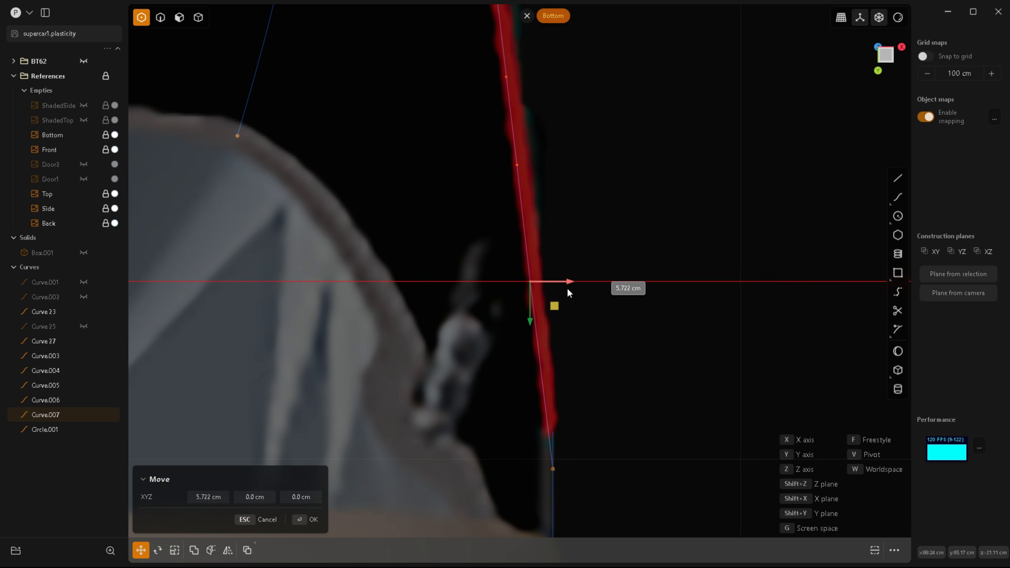
scroll(552, 368, "down", 4)
key("Return")
key("2")
left_click(540, 277)
key("/")
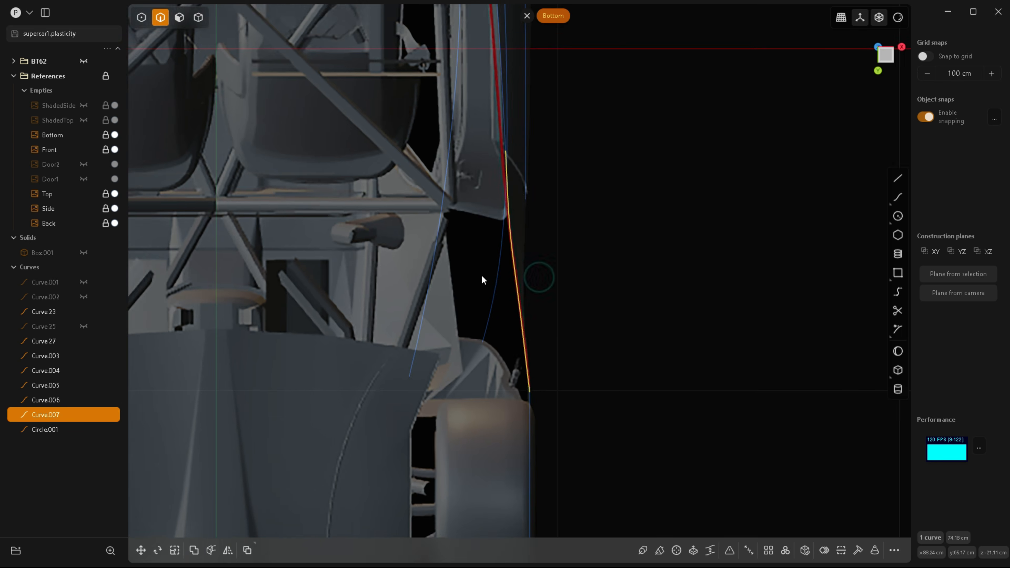
Step: Nudge the edge curve's control vertex just behind the door slightly inward along X to smooth its fit to the red line
key("1")
middle_click_drag(519, 297, 525, 260)
left_click(530, 259)
key("ctrl+KP_7")
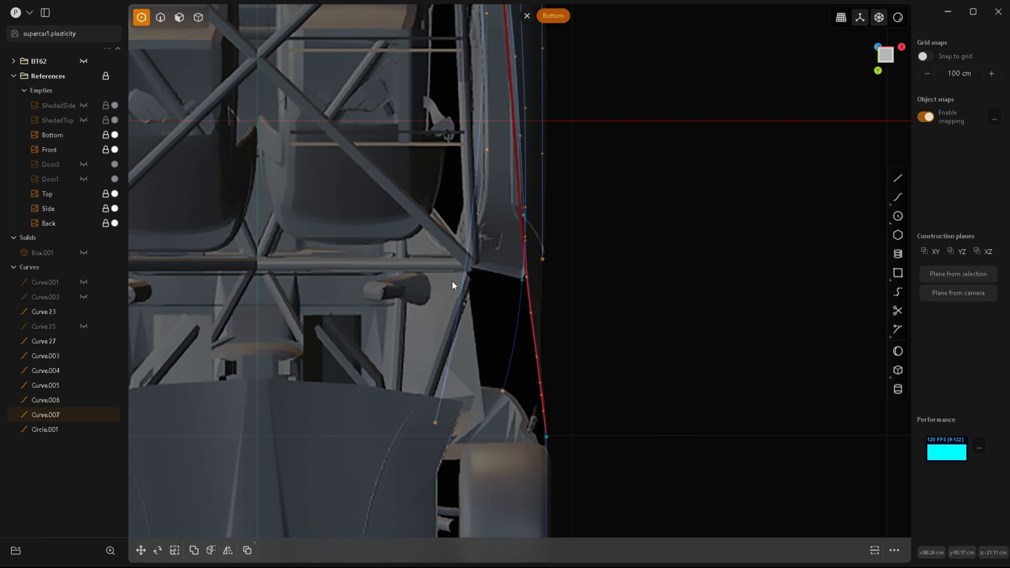
mouse_move(452, 281)
middle_mouse_down()
mouse_move(529, 201)
mouse_move(483, 155)
mouse_move(487, 202)
mouse_move(492, 173)
mouse_move(536, 201)
middle_mouse_up()
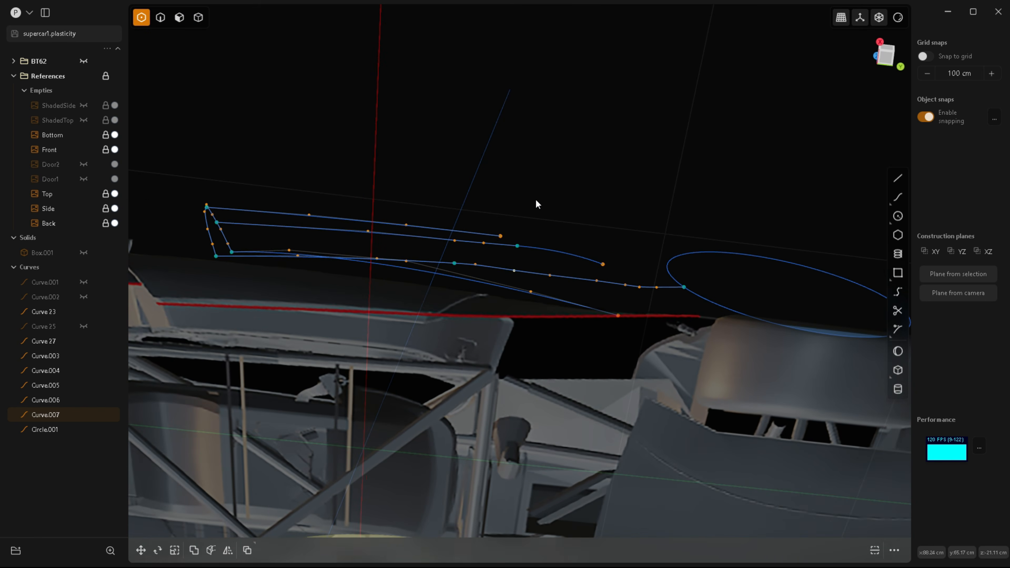
key("ctrl+KP_7")
key("g")
left_click_drag(595, 478, 590, 479)
scroll(542, 225, "down", 5)
scroll(568, 412, "up", 4)
right_click(588, 358)
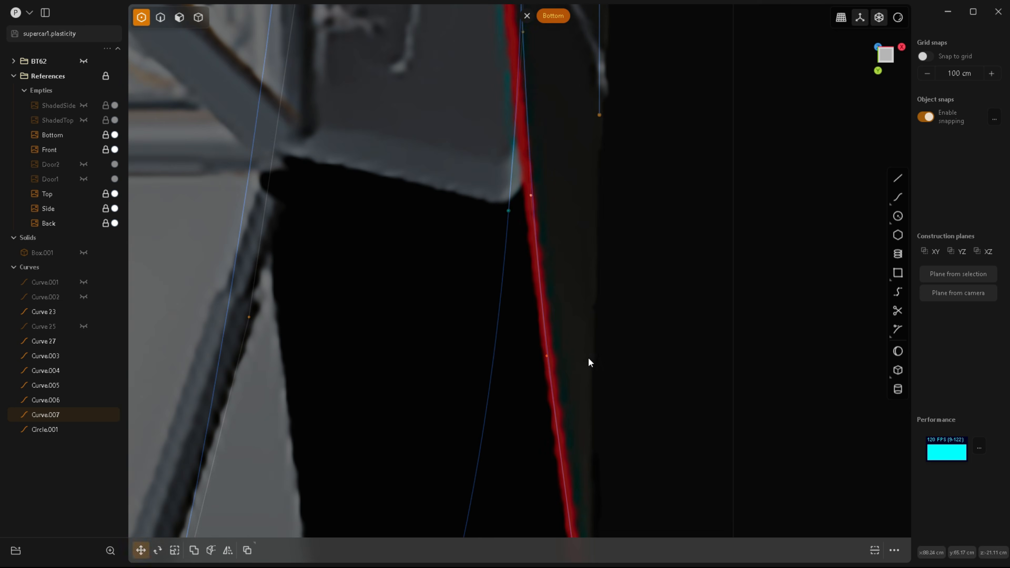
Step: In the right view, draw a three-point curve along the panel seam from the wheel arch circle through the black slot to the upper body curve's end
key("2")
left_click(548, 357)
scroll(549, 357, "down", 5)
middle_click_drag(400, 308, 496, 342)
key("KP_3")
scroll(568, 254, "up", 5)
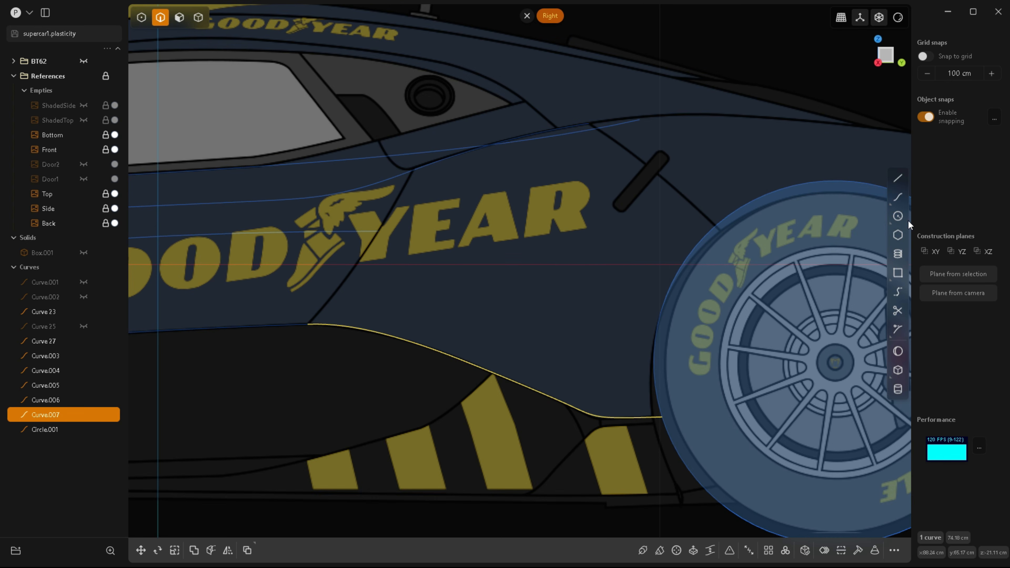
left_click(898, 197)
scroll(718, 229, "up", 3)
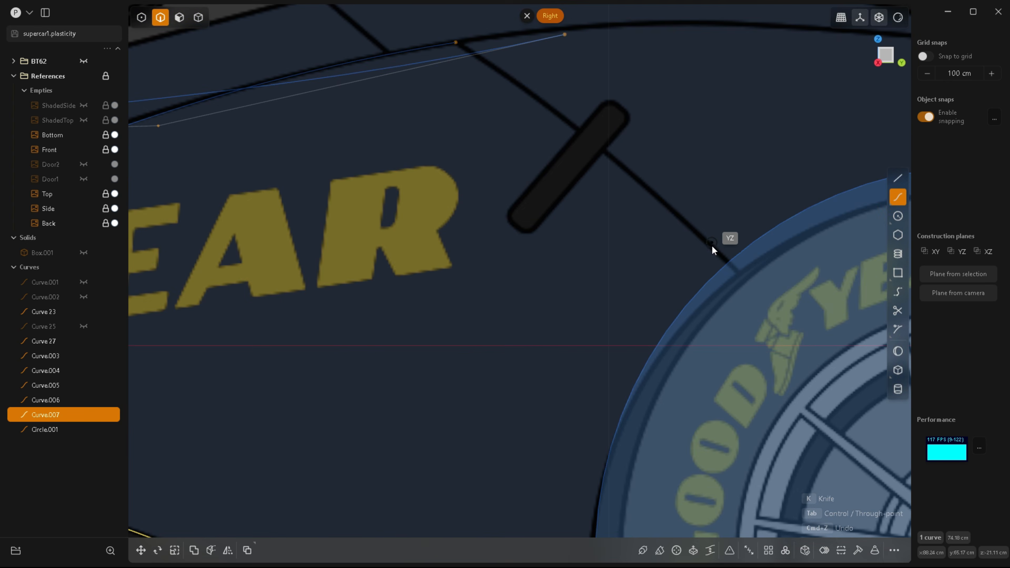
left_click(727, 260)
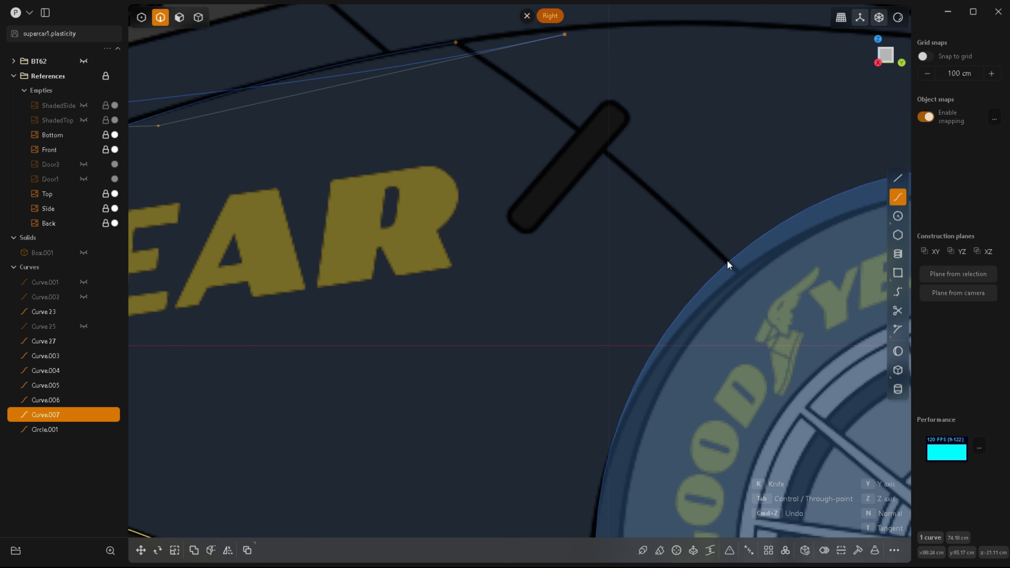
left_click(593, 140)
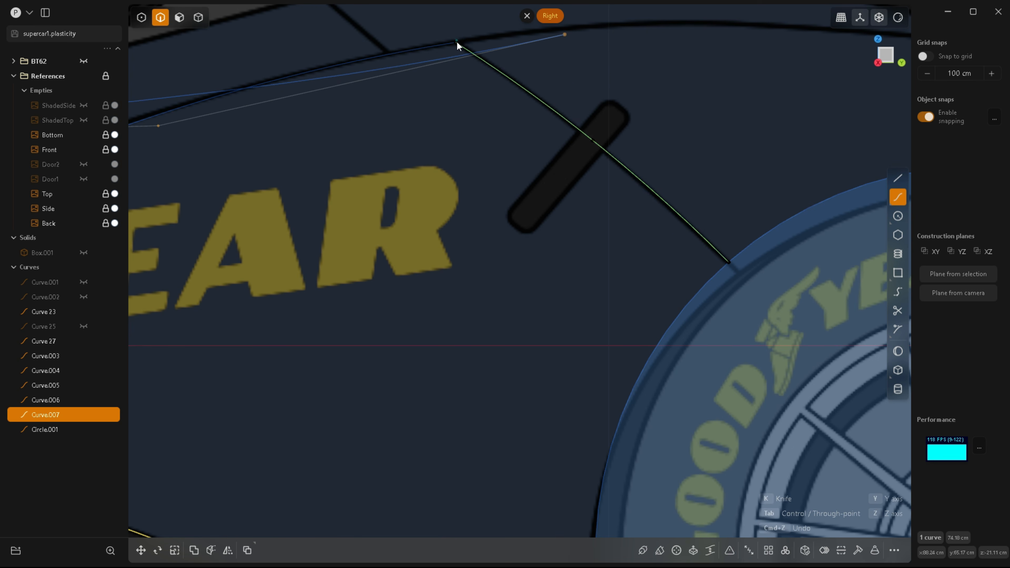
left_click(456, 41)
scroll(552, 228, "down", 5)
scroll(559, 239, "up", 6)
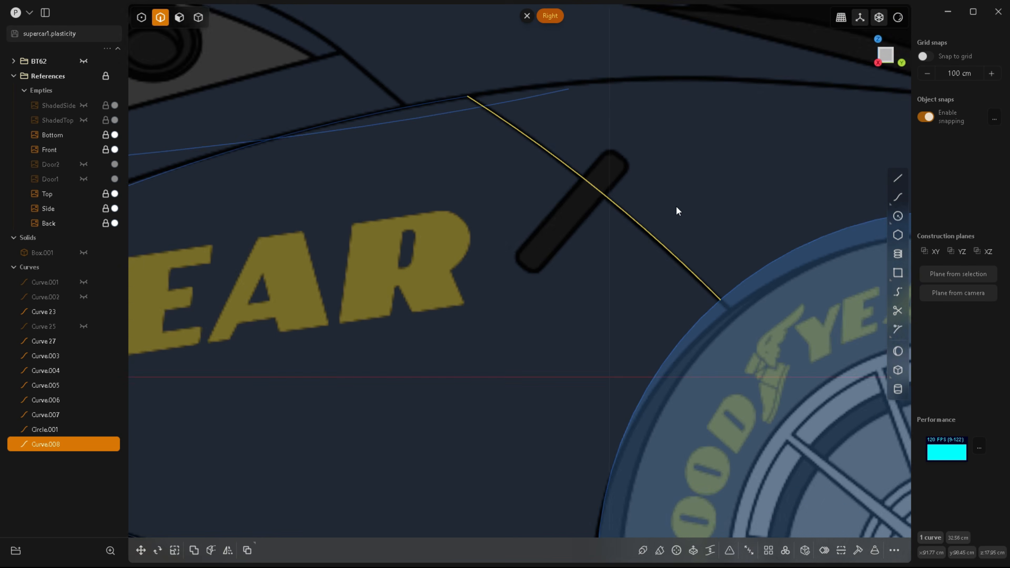
key("1")
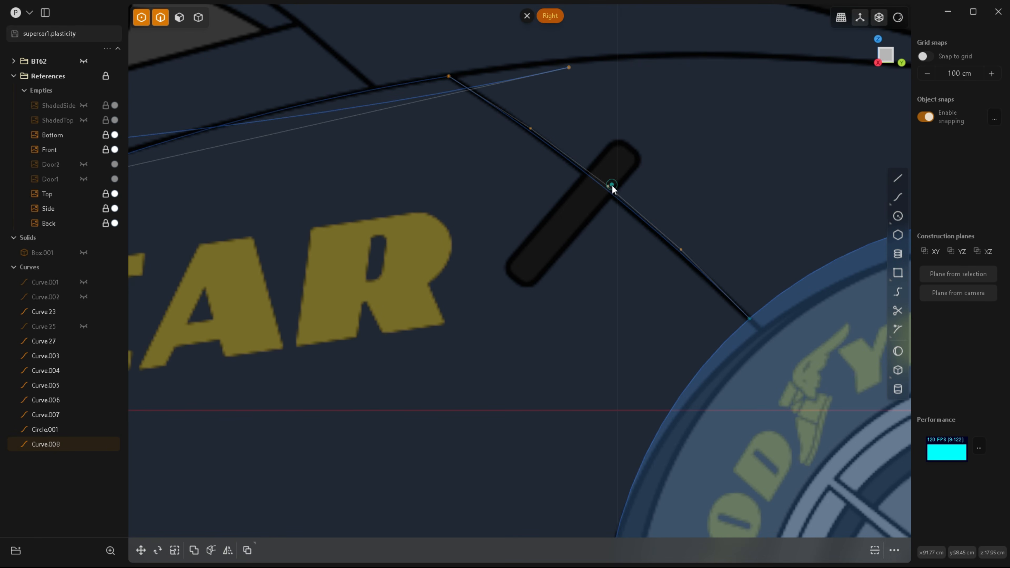
Step: Shift the seam curve's middle control vertex by Y -0.266, Z -0.133 cm and the next one toward the wheel by Y -0.177, Z -0.044 cm
left_click(612, 185)
key("g")
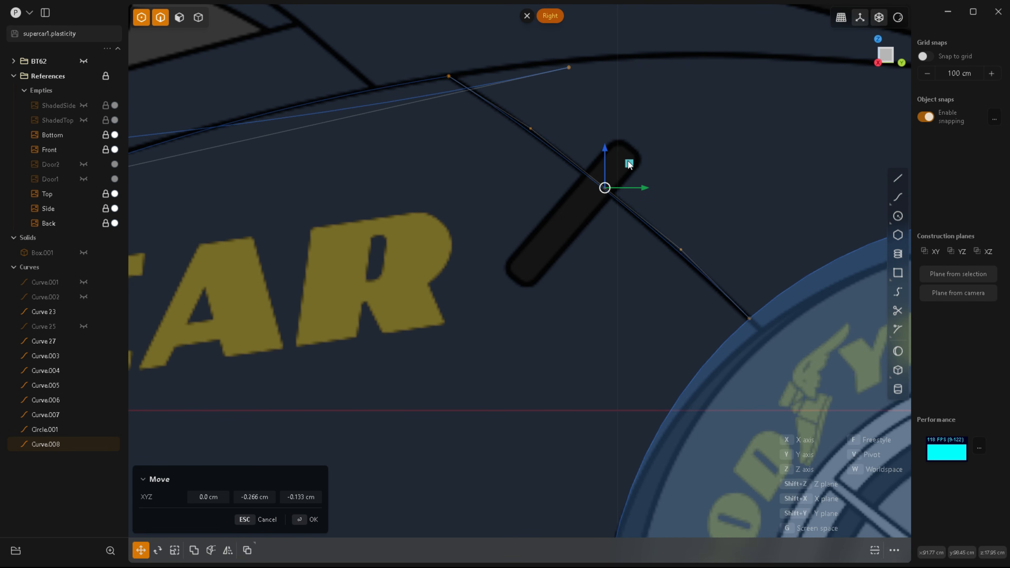
key("Escape")
left_click(681, 249)
key("g")
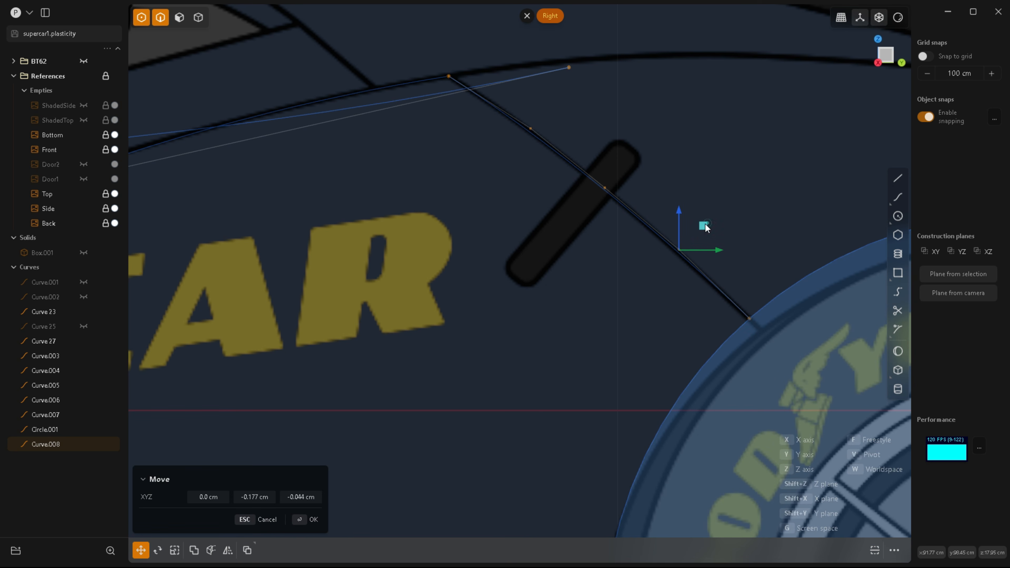
key("Escape")
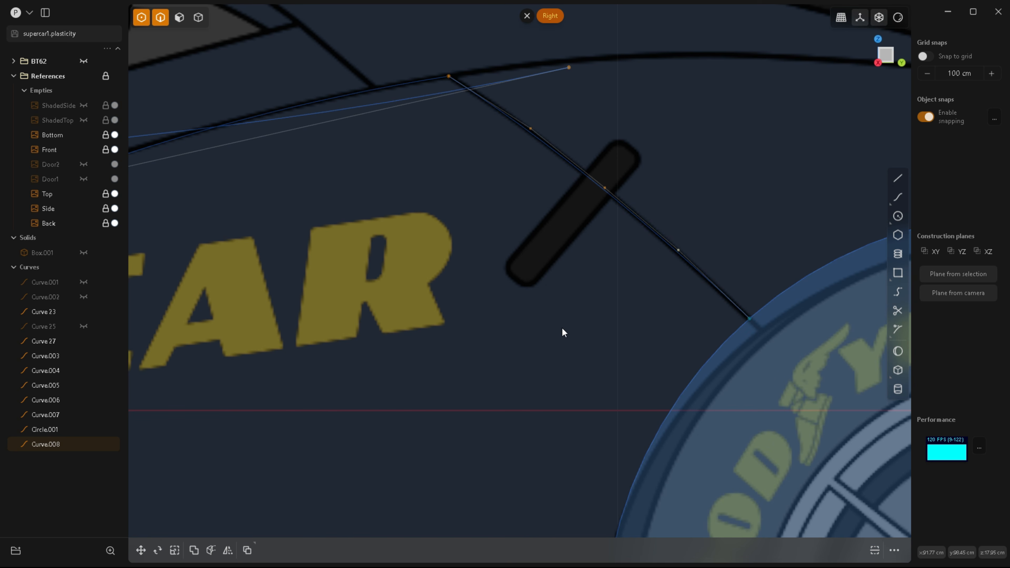
Step: In the top view, move the seam curve's front end vertex 13.836 cm inward along X onto the upper body curve's end
key("KP_7")
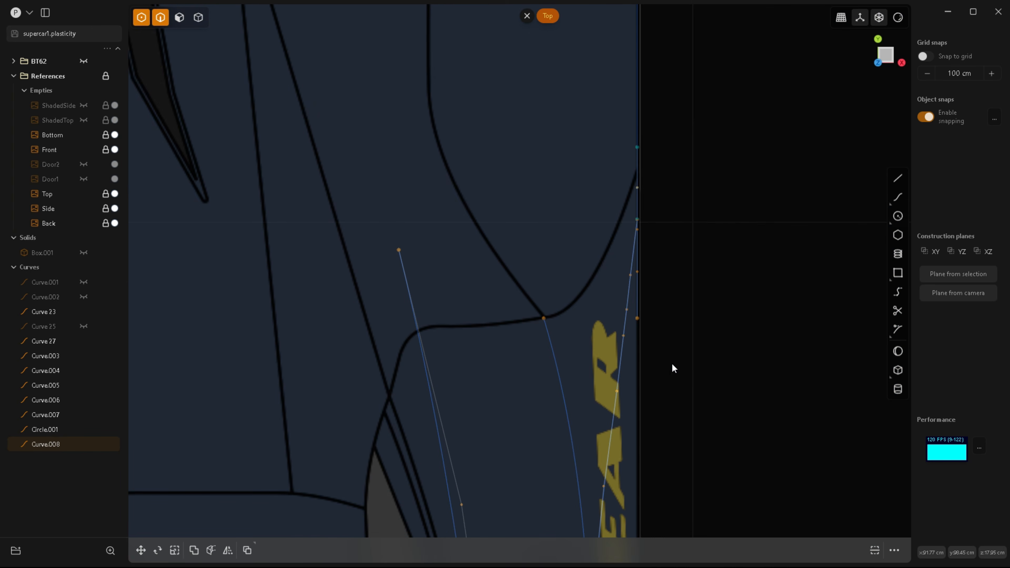
left_click(637, 319)
middle_click_drag(663, 368, 634, 317)
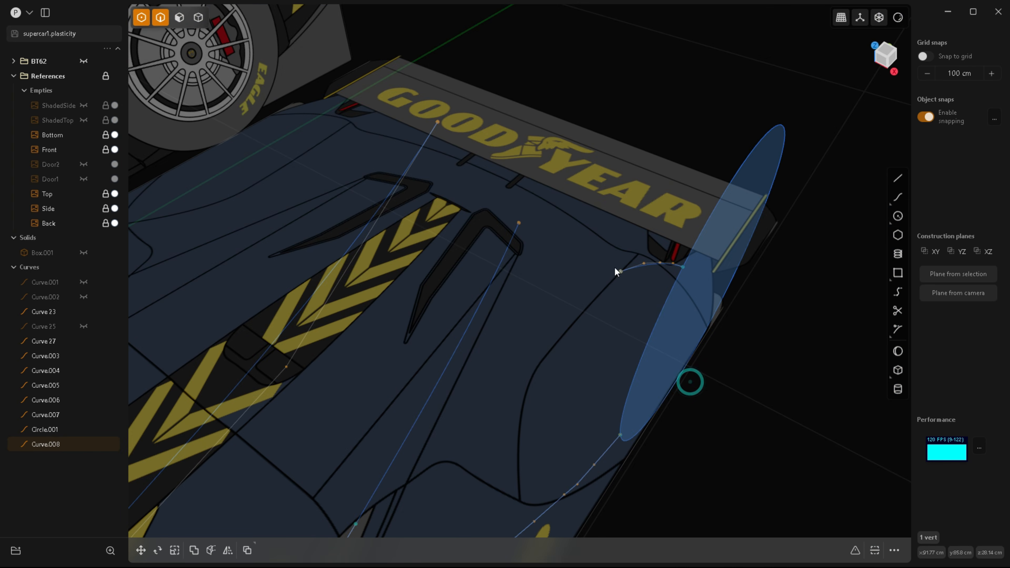
key("KP_7")
key("g")
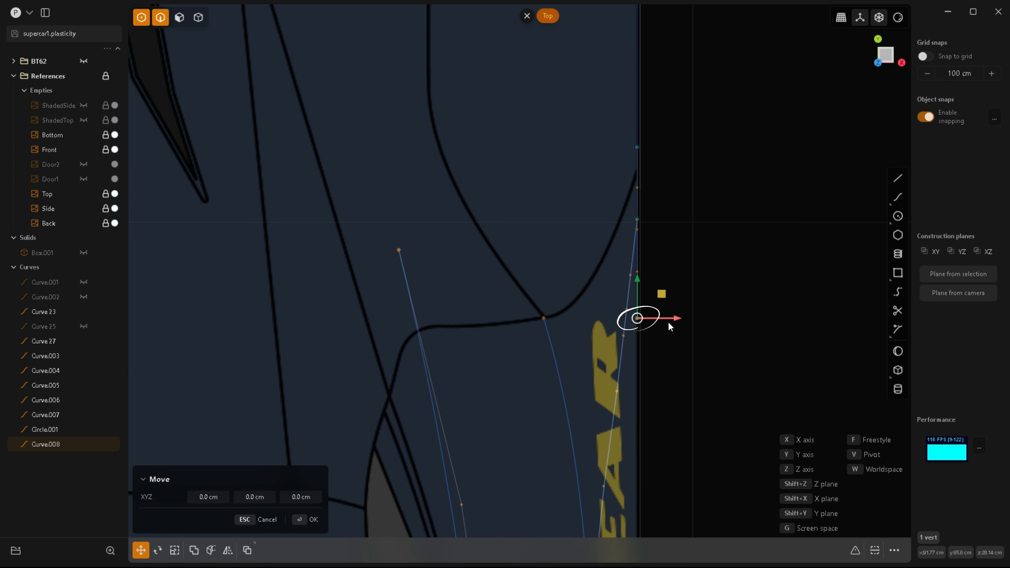
key("x")
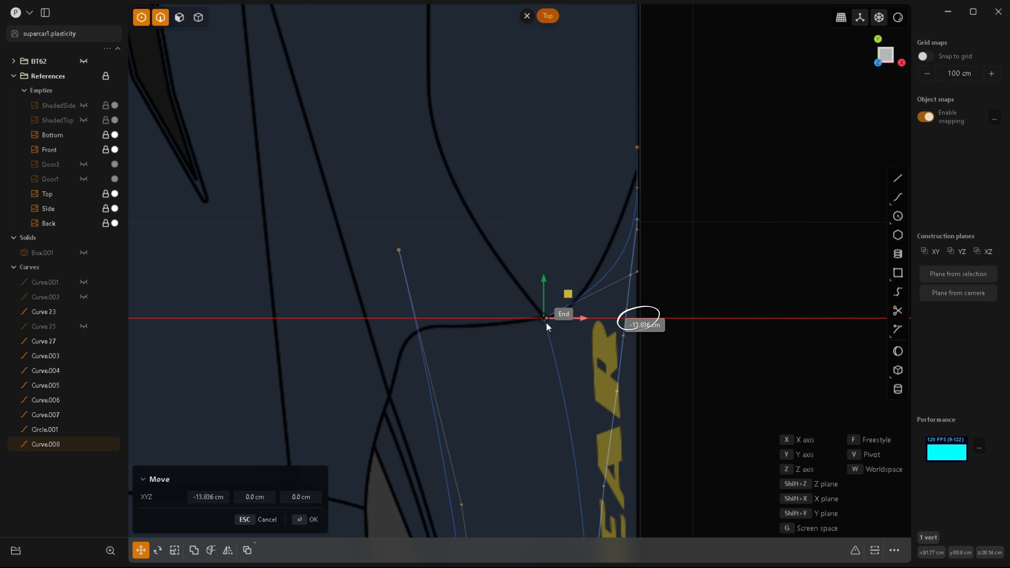
left_click(546, 324)
Step: Move the control vertex next to the seam curve's front end about 4.405 cm inward along X toward the black panel line
scroll(641, 288, "up", 5)
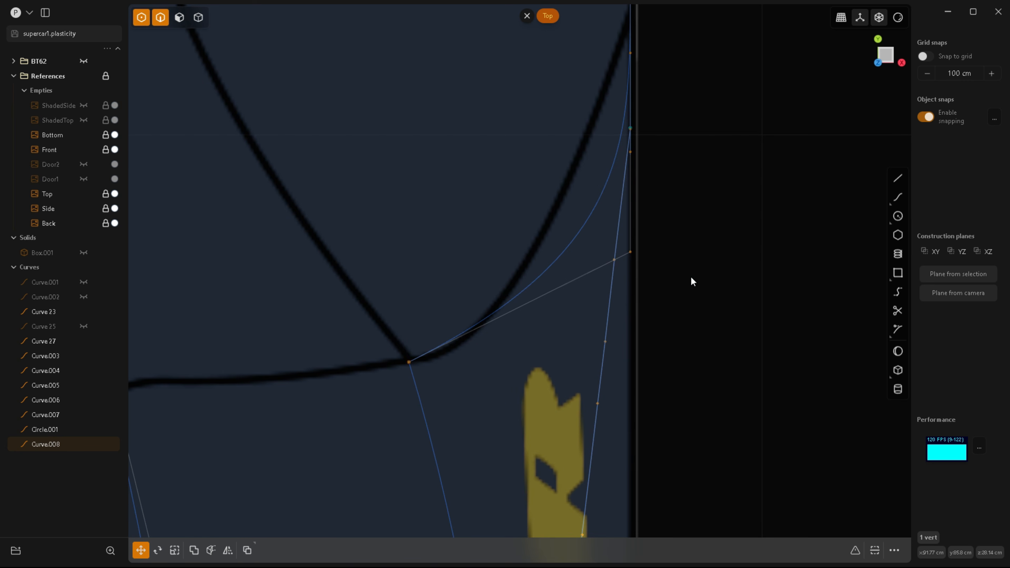
key("g")
key("x")
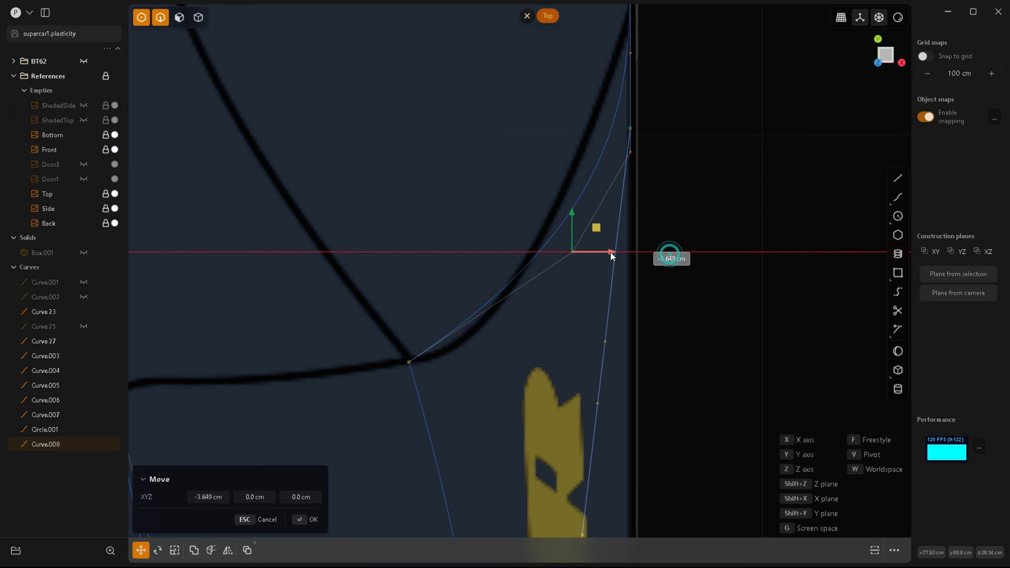
left_click_drag(602, 252, 599, 252)
scroll(547, 358, "down", 3)
scroll(596, 212, "up", 3)
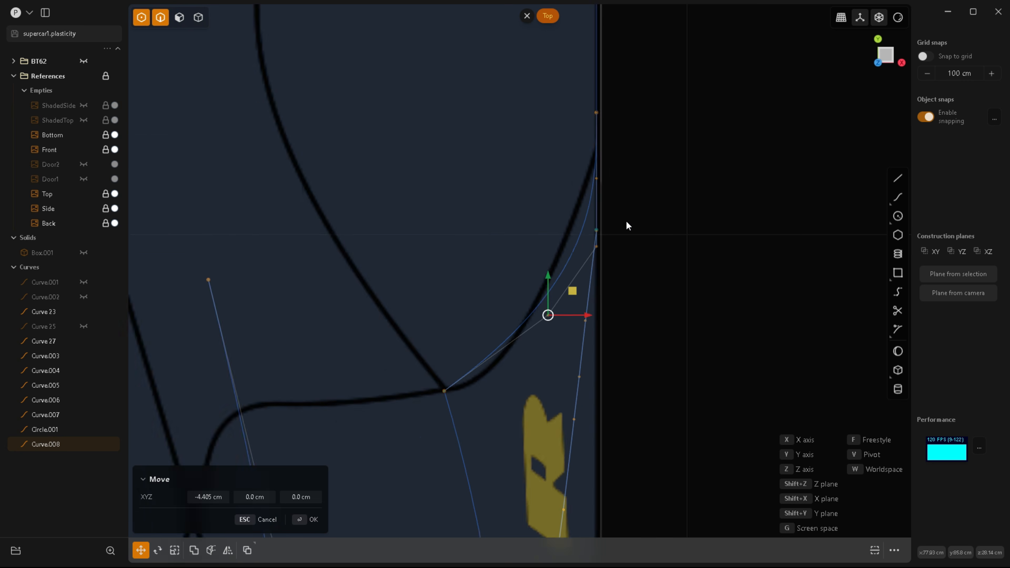
key("Return")
Step: Move the seam curve's middle control vertex about 2.956 cm inward along X onto the black panel line
key("g")
key("x")
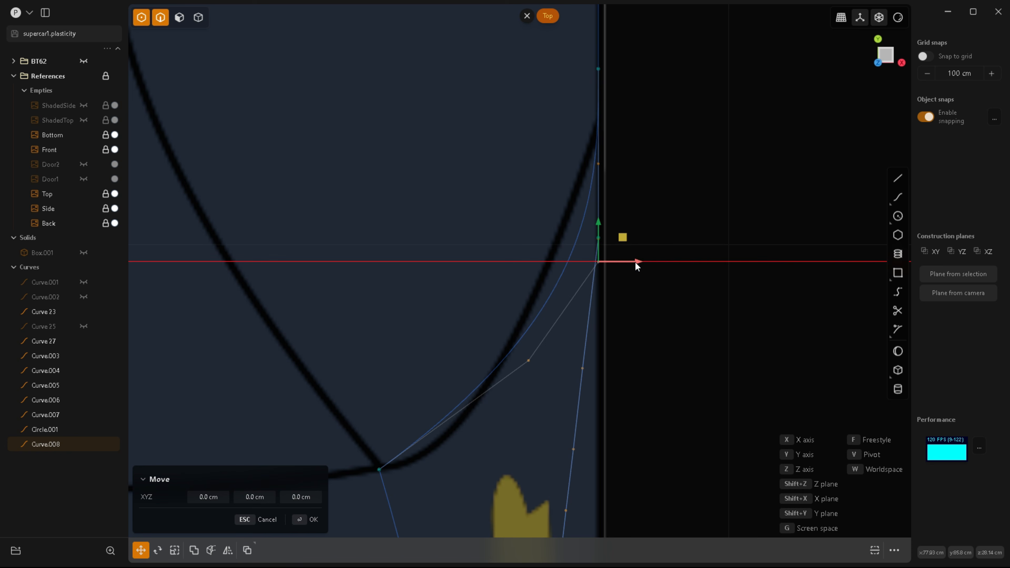
left_click_drag(621, 261, 589, 259)
scroll(556, 271, "down", 3)
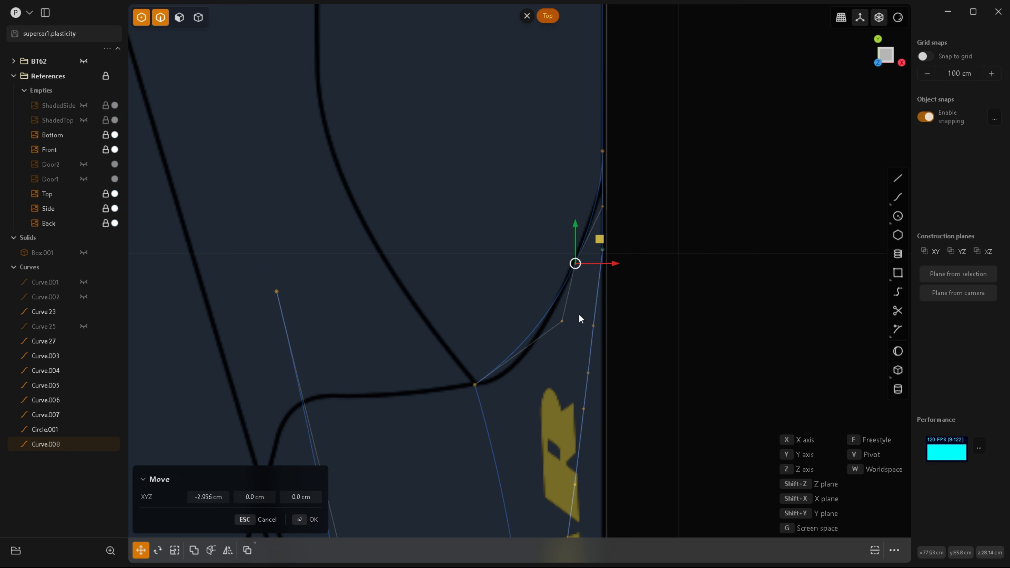
key("Return")
Step: Move the seam curve's control vertex nearest the wheel arch about 0.658 cm inward along X to follow the panel line
scroll(636, 214, "up", 3)
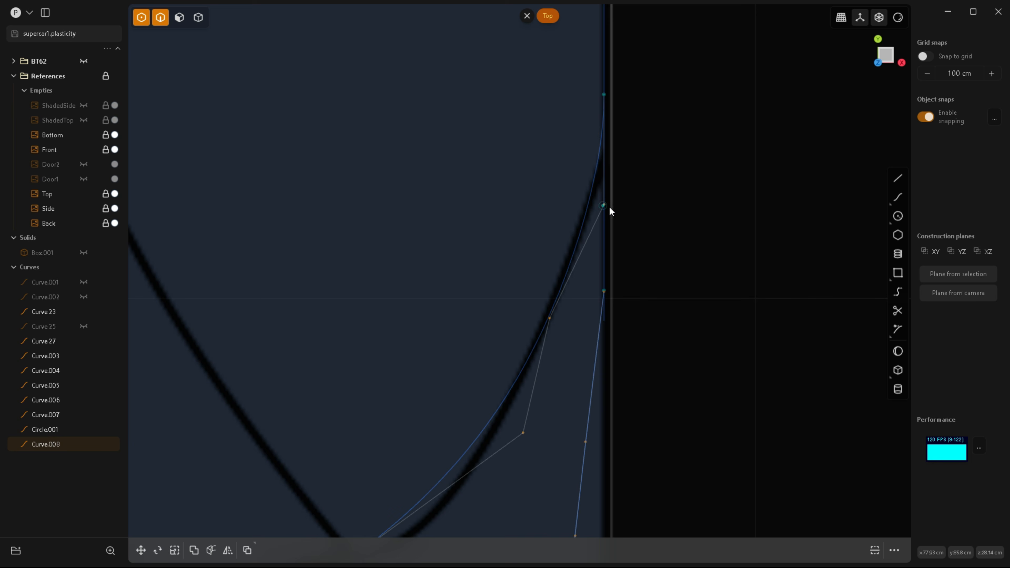
key("g")
left_click_drag(638, 206, 624, 205)
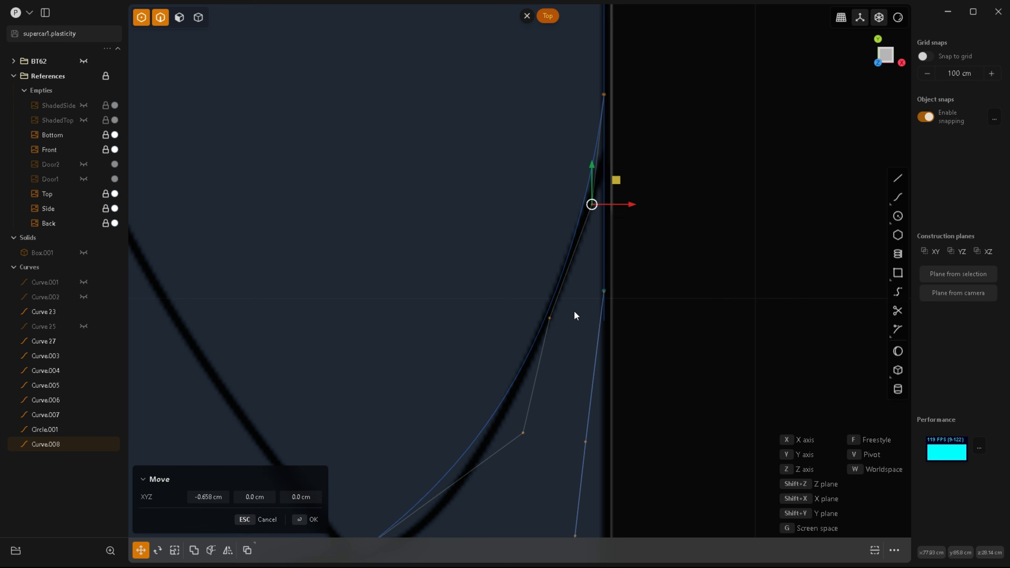
key("Return")
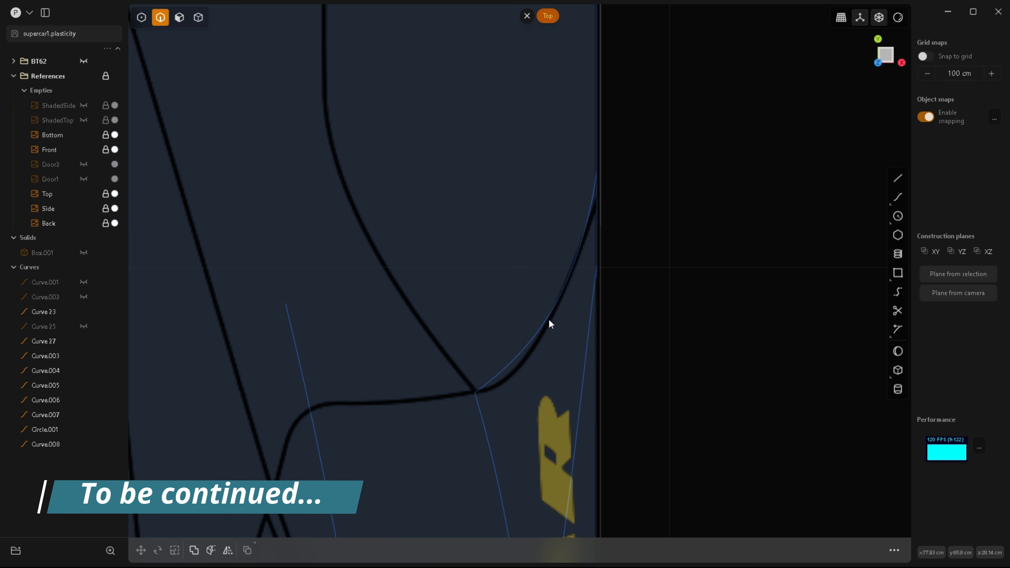